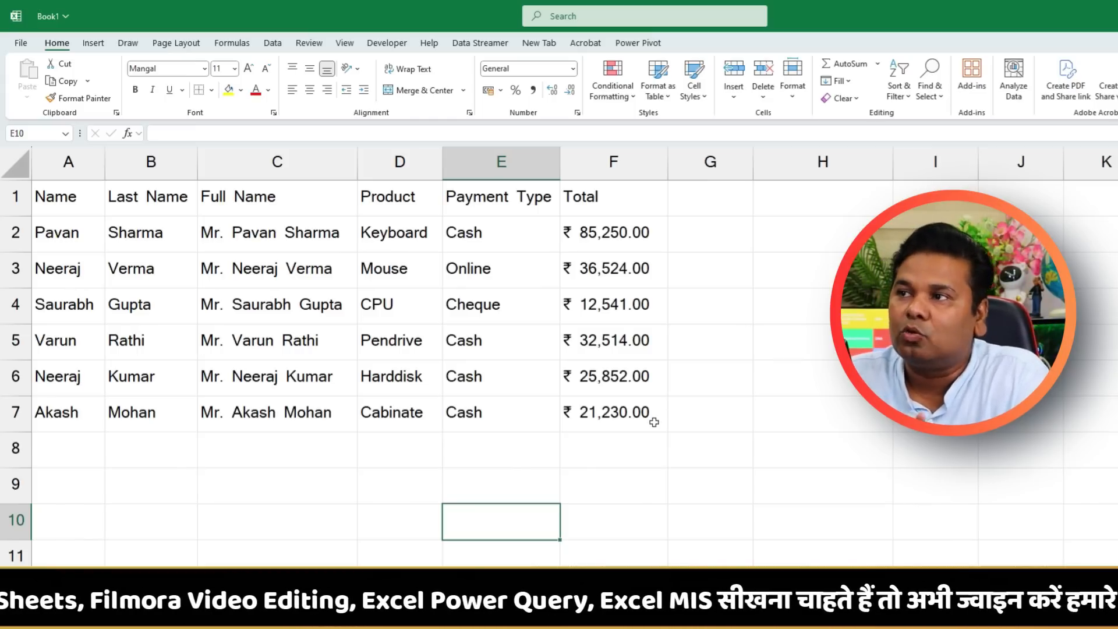
{"action": "left_click", "coordinate": [628, 421]}
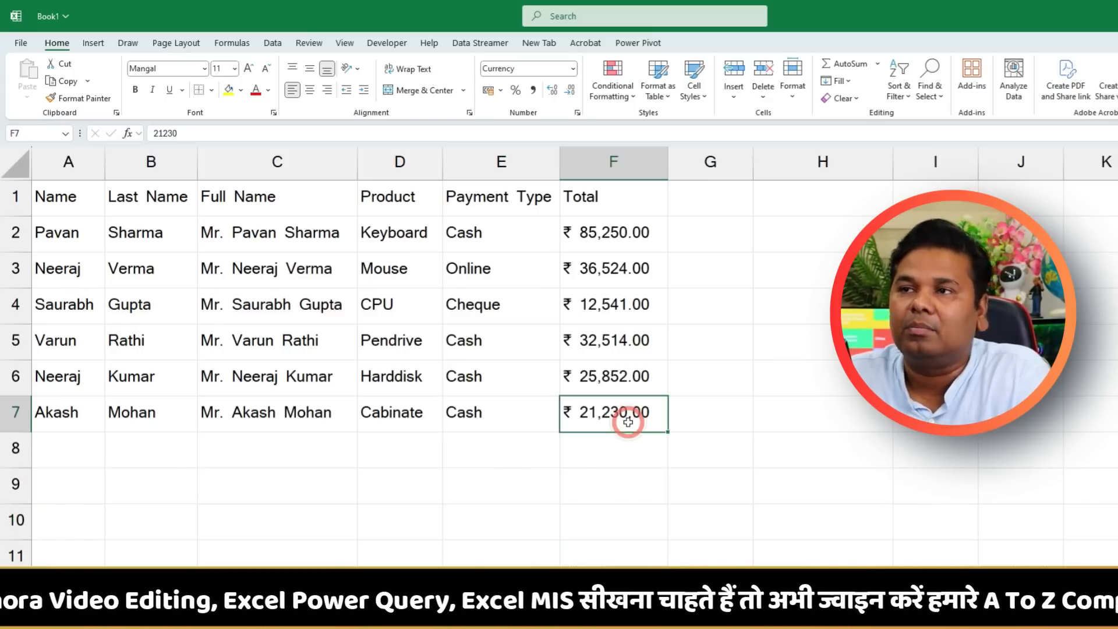
{"action": "left_click", "coordinate": [60, 215]}
{"action": "key", "text": "ctrl+a"}
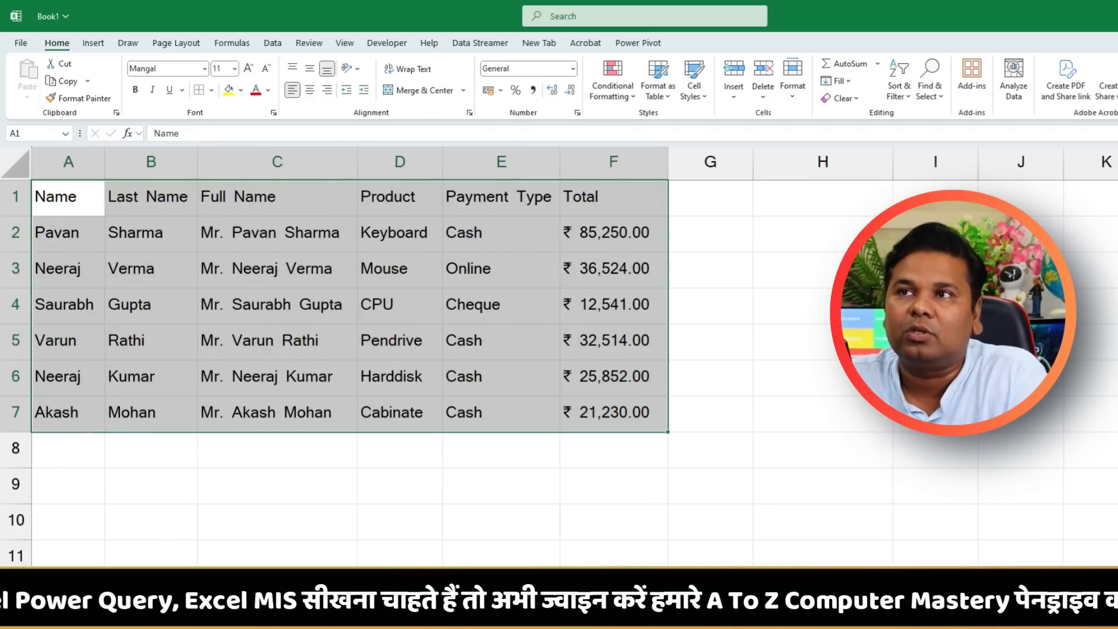
{"action": "left_click", "coordinate": [327, 368]}
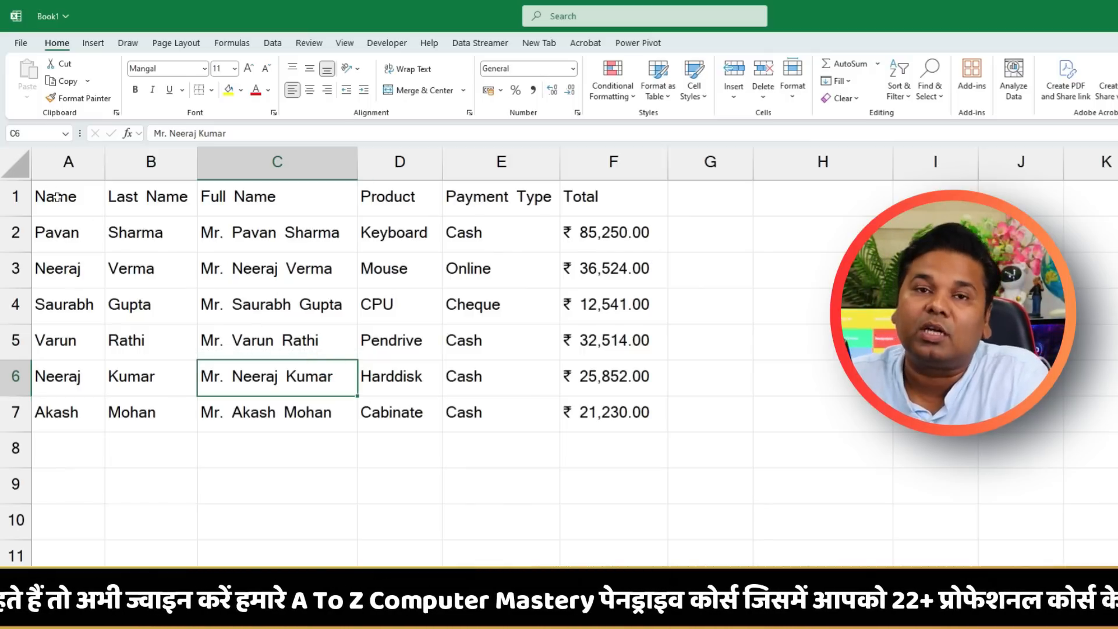
Step: Convert the data range A1:F7 into a table, using its first row as headers
{"action": "left_click_drag", "start_coordinate": [57, 197], "coordinate": [616, 407]}
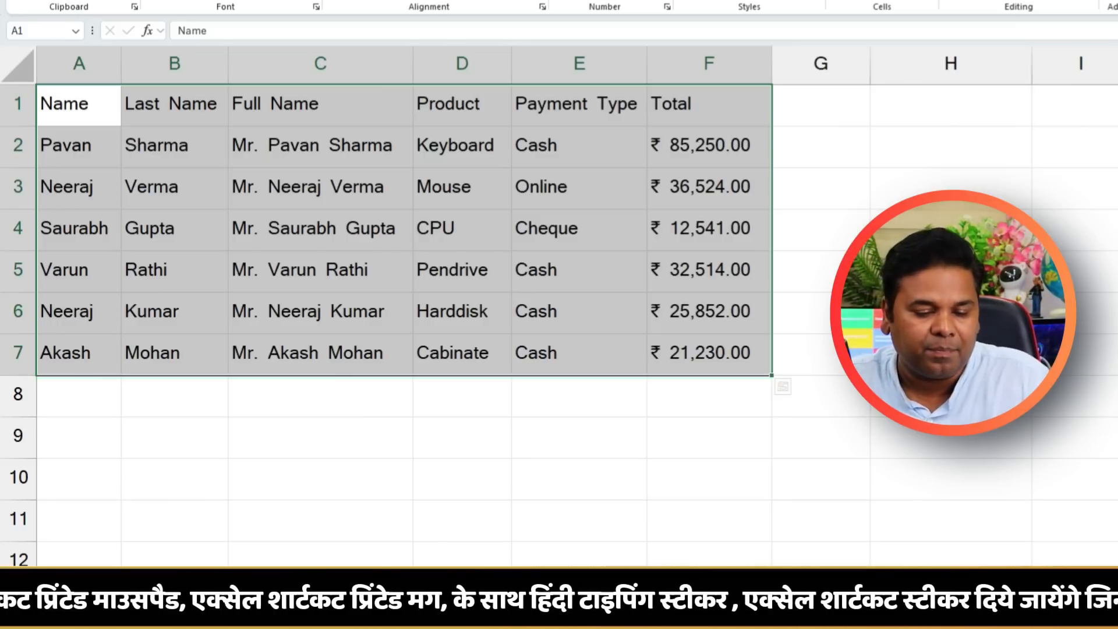
{"action": "key", "text": "ctrl+t"}
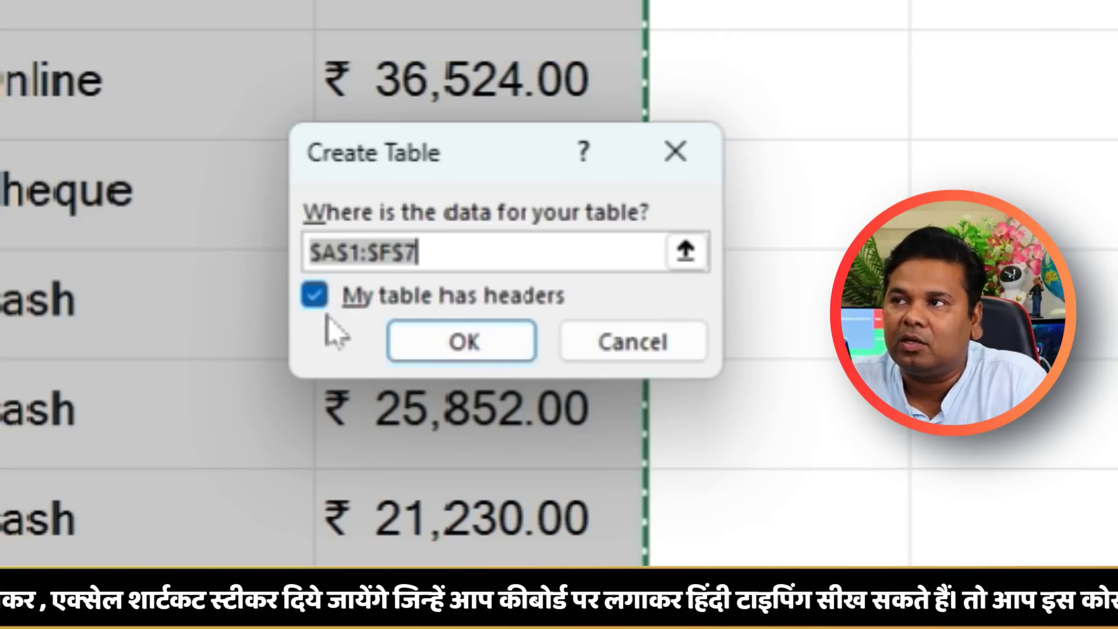
{"action": "left_click", "coordinate": [313, 291]}
{"action": "left_click", "coordinate": [311, 303]}
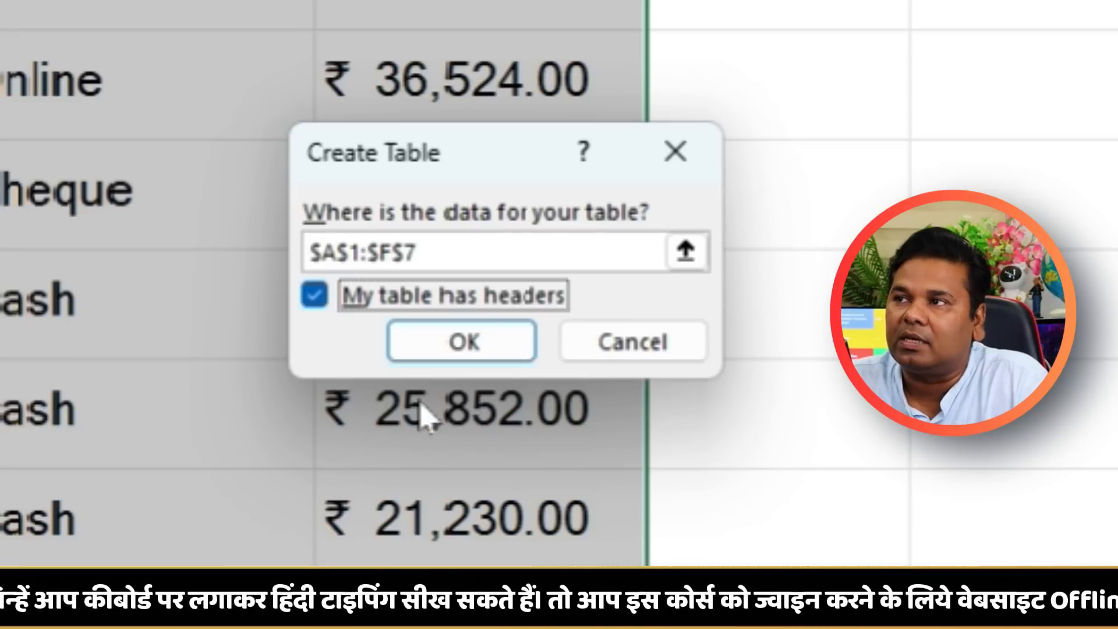
{"action": "left_click", "coordinate": [482, 339]}
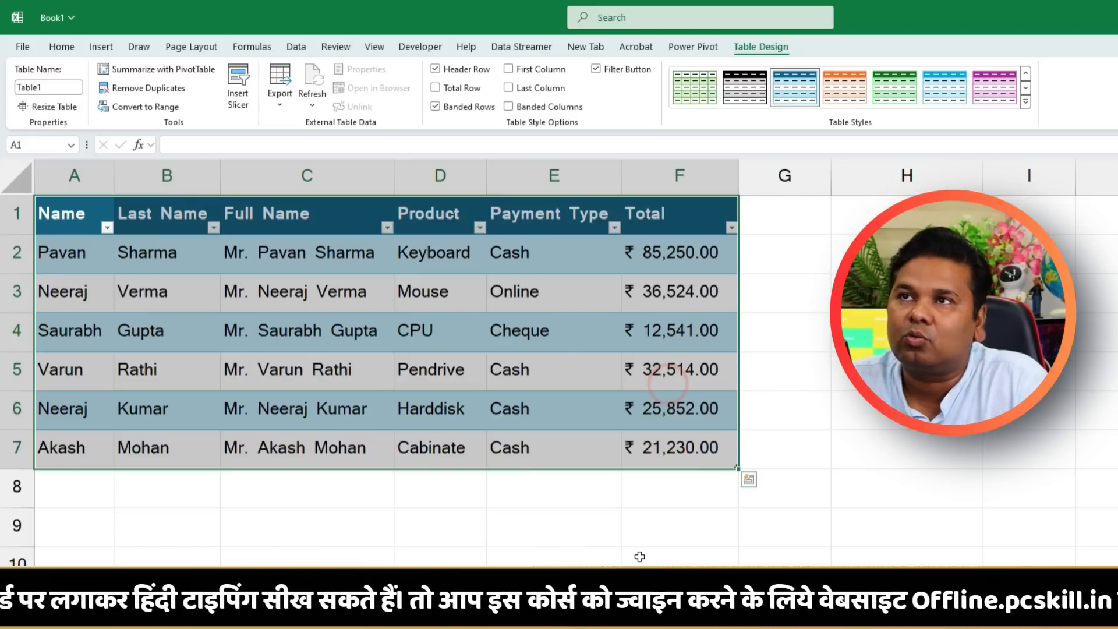
{"action": "left_click", "coordinate": [639, 557]}
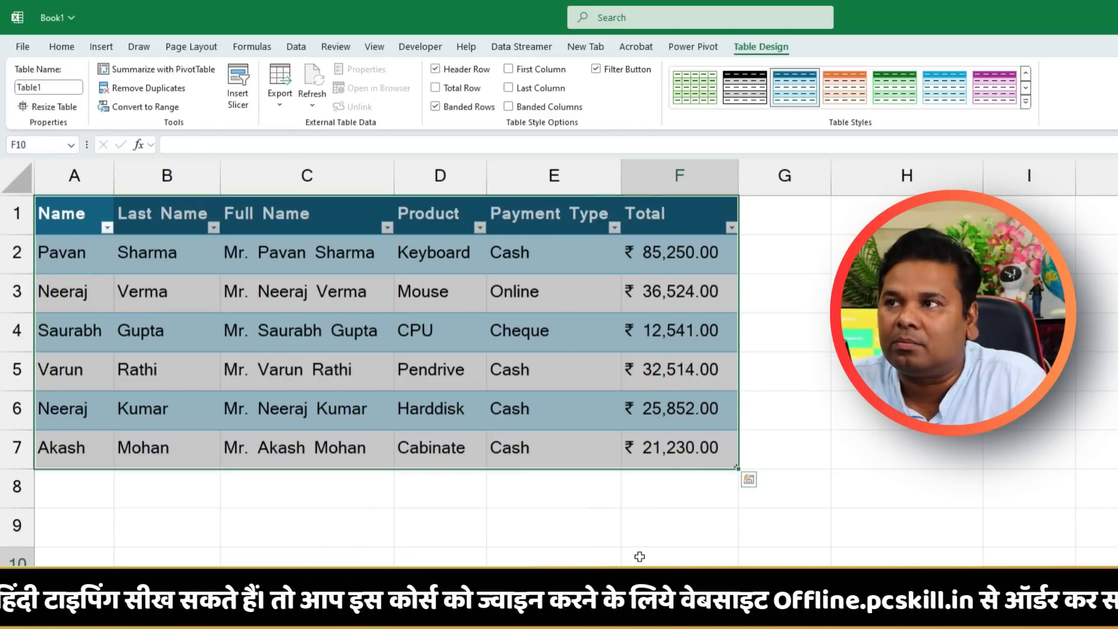
{"action": "left_click", "coordinate": [422, 279]}
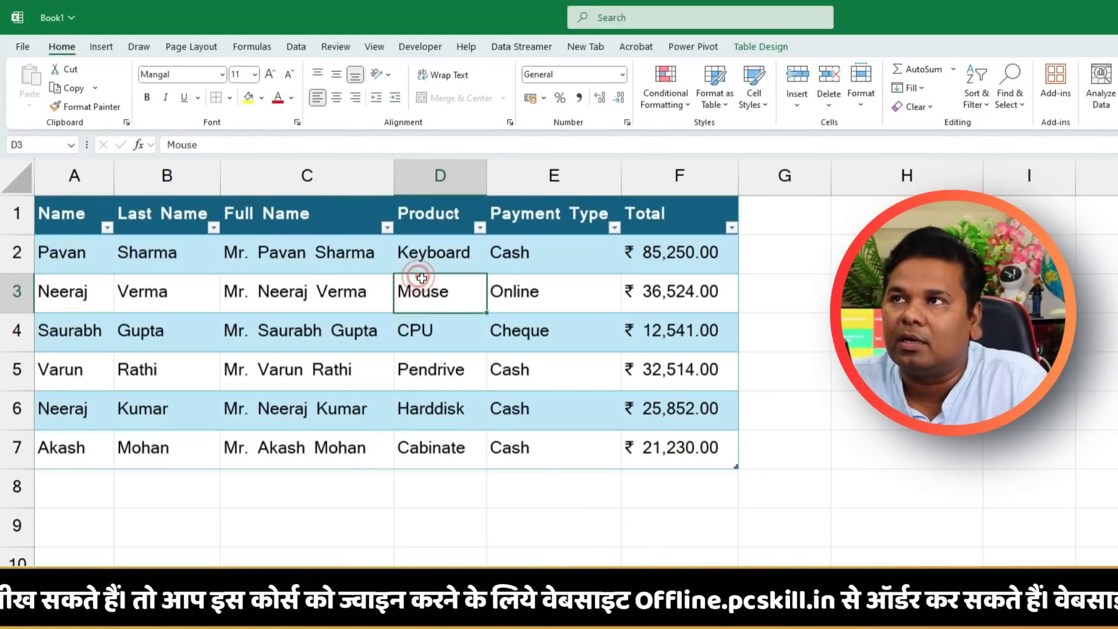
Step: Add a total row and last-column emphasis to the table, and try out first-column emphasis
{"action": "left_click", "coordinate": [761, 47]}
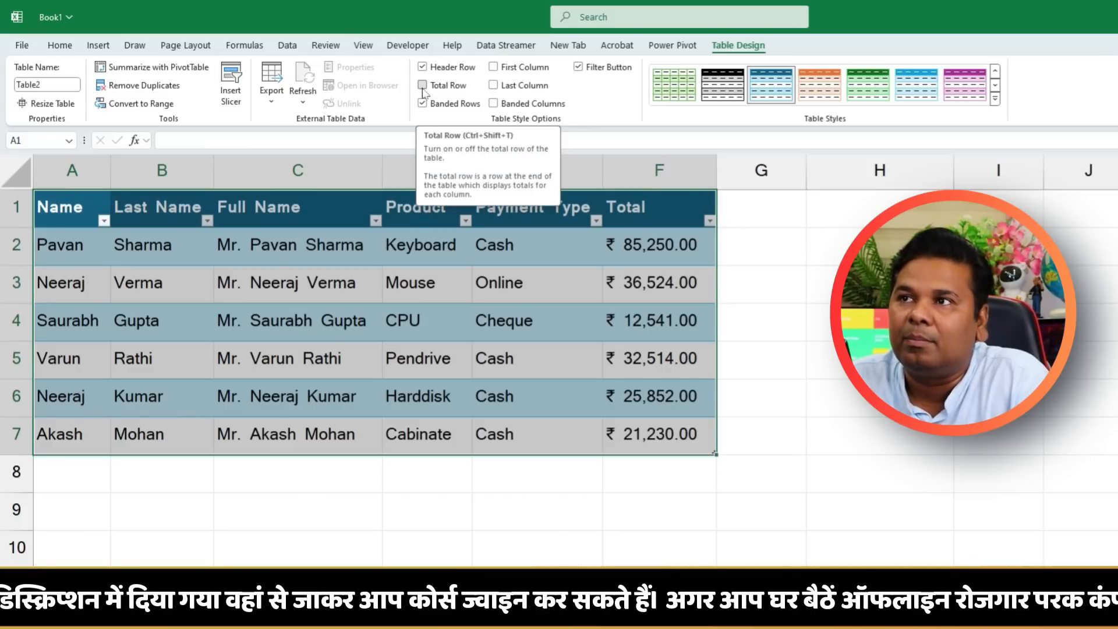
{"action": "left_click", "coordinate": [423, 86]}
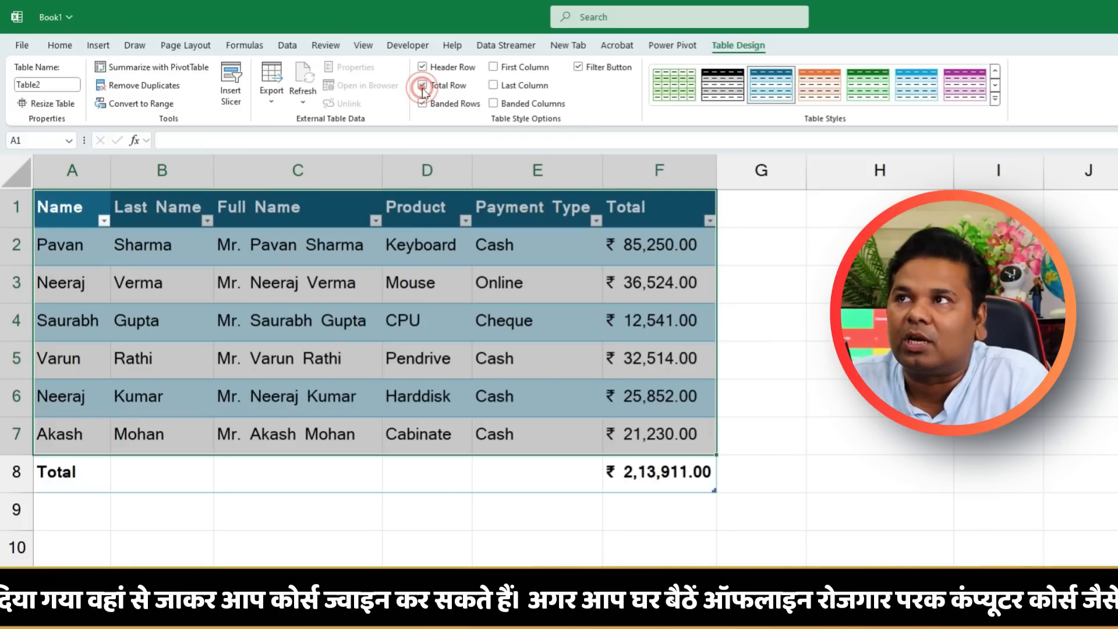
{"action": "left_click", "coordinate": [493, 87]}
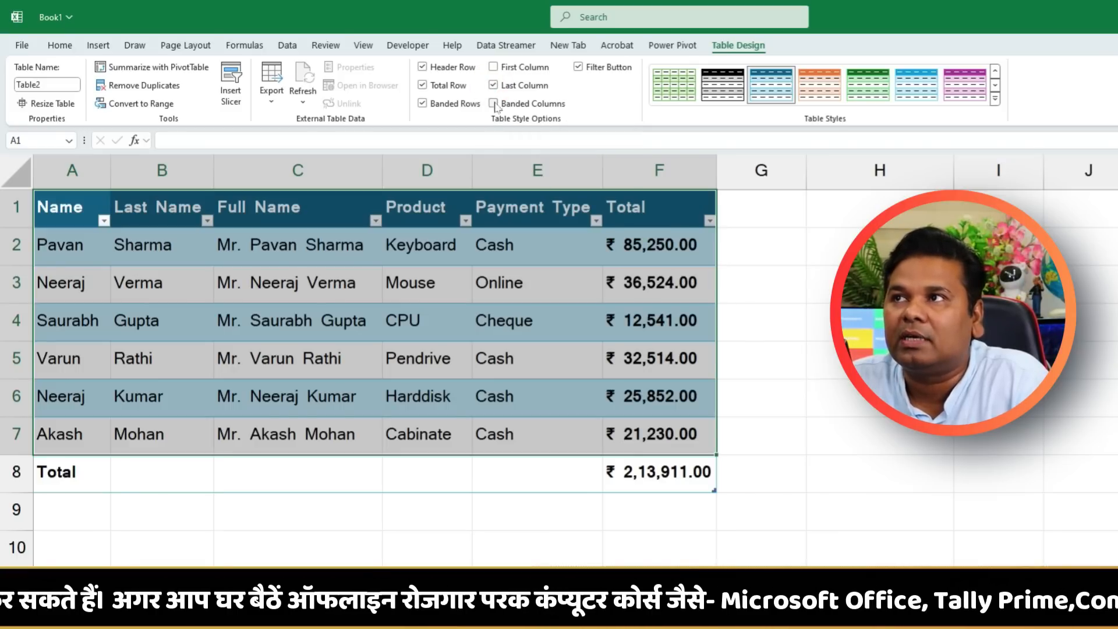
{"action": "left_click", "coordinate": [493, 68]}
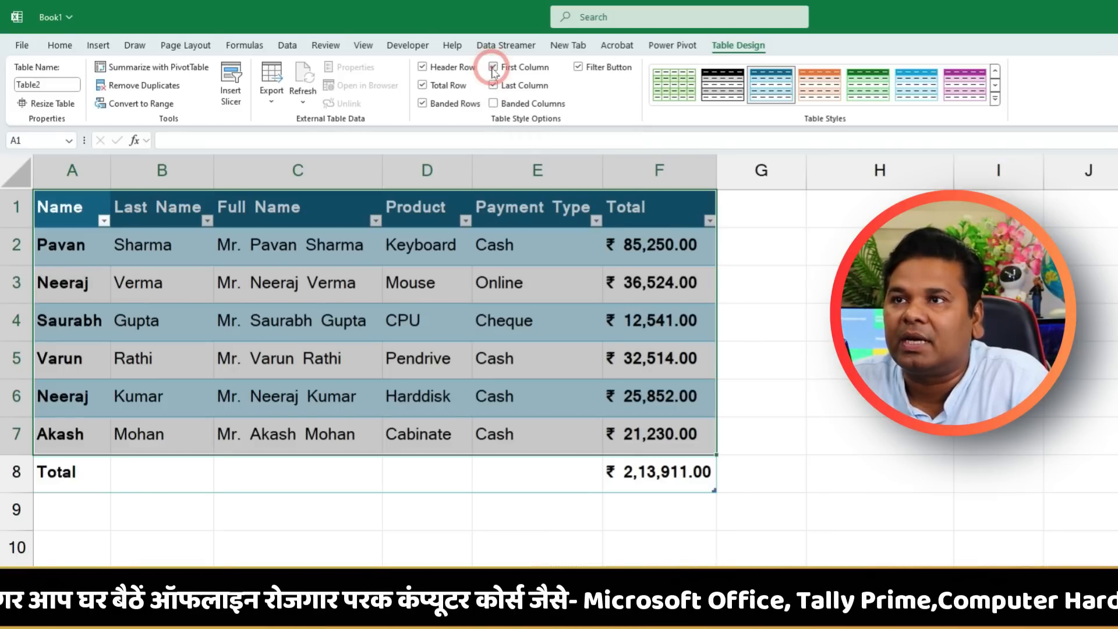
{"action": "left_click", "coordinate": [494, 69]}
Step: Try hiding the table's filter buttons and applying banded columns, restoring the original setting after each
{"action": "left_click", "coordinate": [578, 69]}
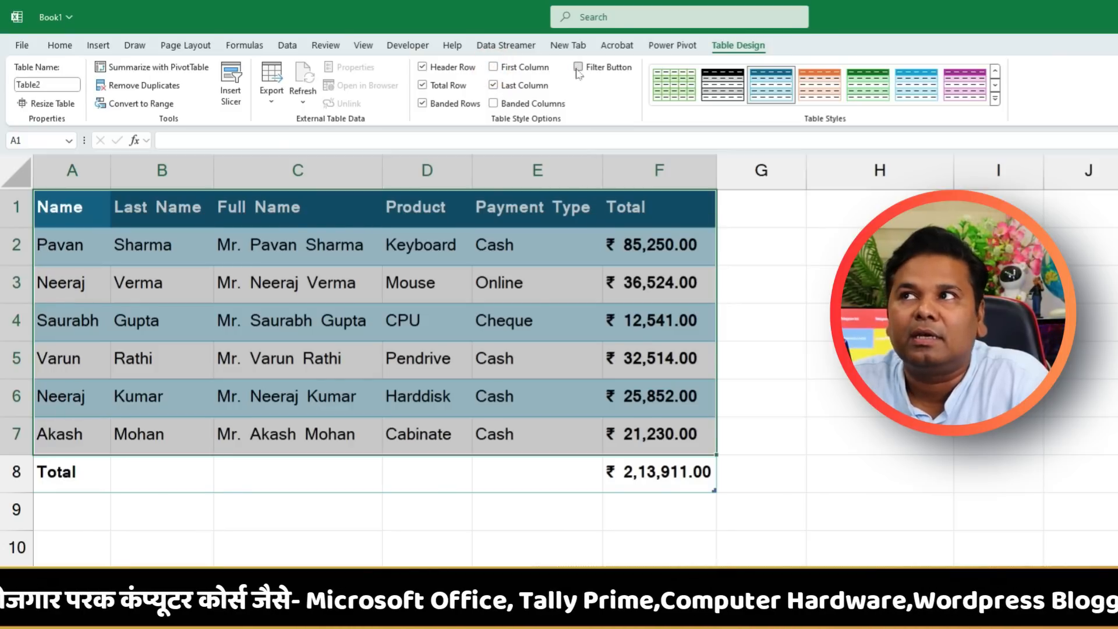
{"action": "left_click", "coordinate": [579, 69]}
{"action": "left_click", "coordinate": [578, 69]}
{"action": "left_click", "coordinate": [493, 104]}
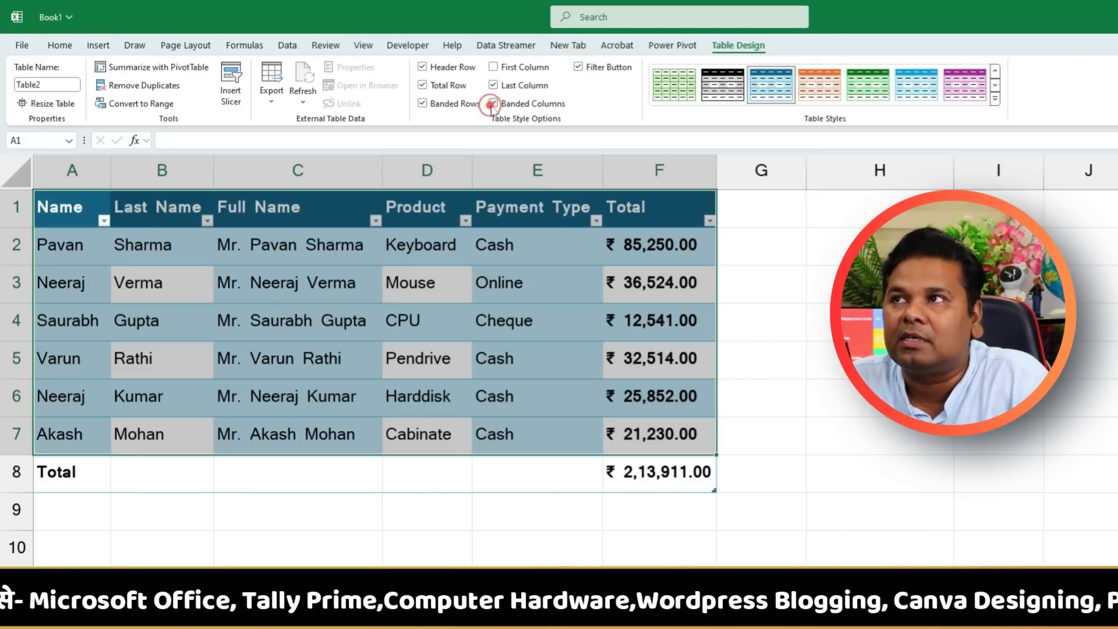
{"action": "left_click", "coordinate": [493, 103]}
{"action": "left_click", "coordinate": [492, 104]}
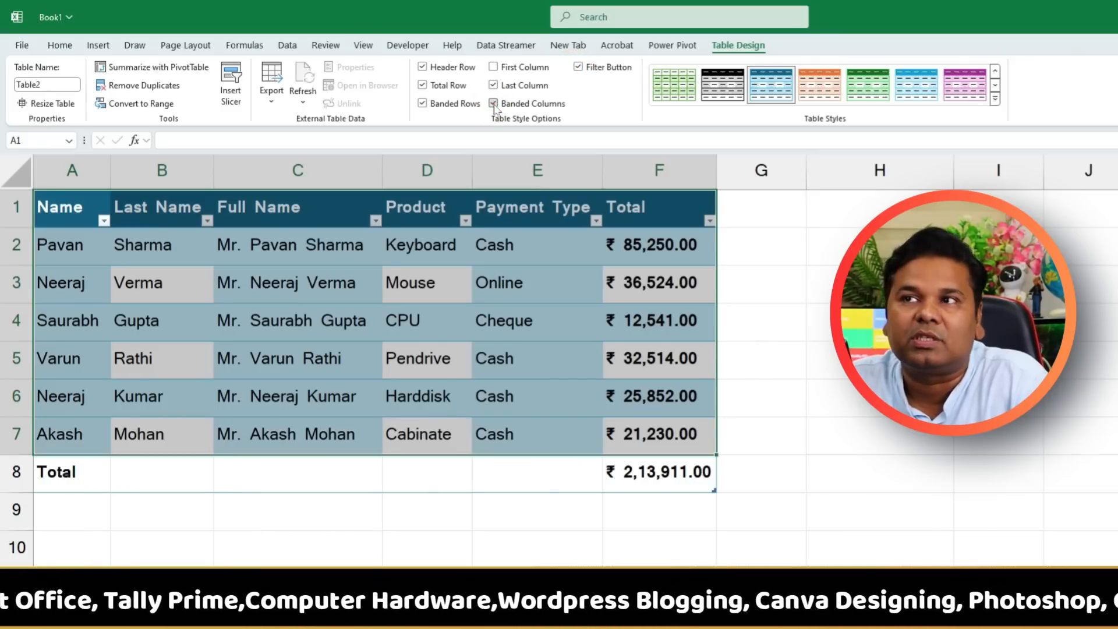
{"action": "left_click", "coordinate": [493, 104]}
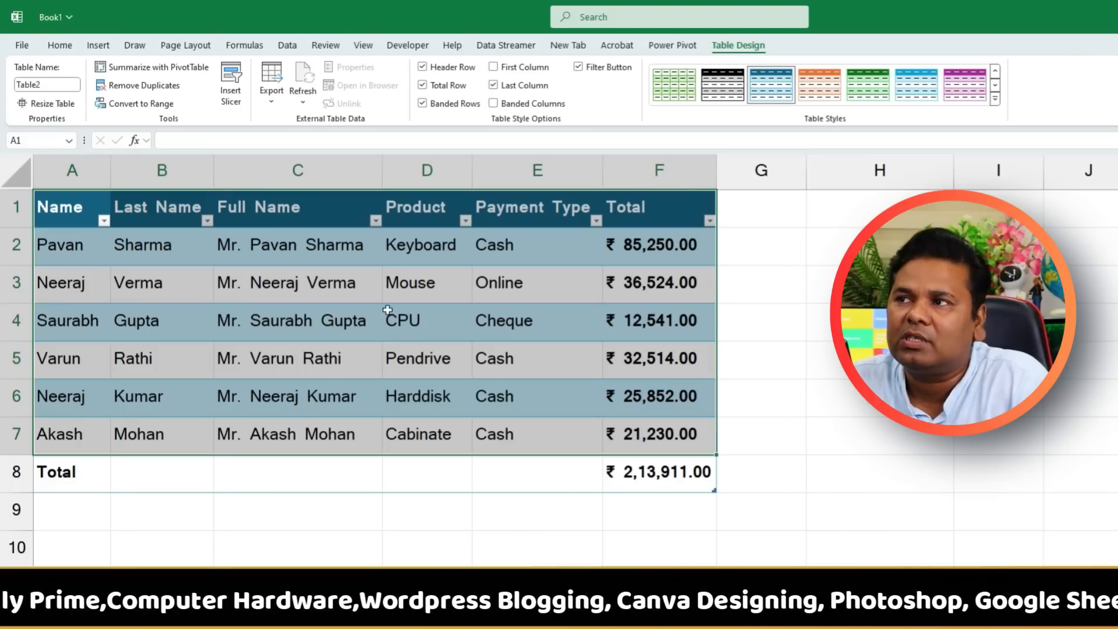
Step: Turn off the table's total row and view the export options for the whole table
{"action": "left_click", "coordinate": [422, 85]}
{"action": "left_click", "coordinate": [577, 519]}
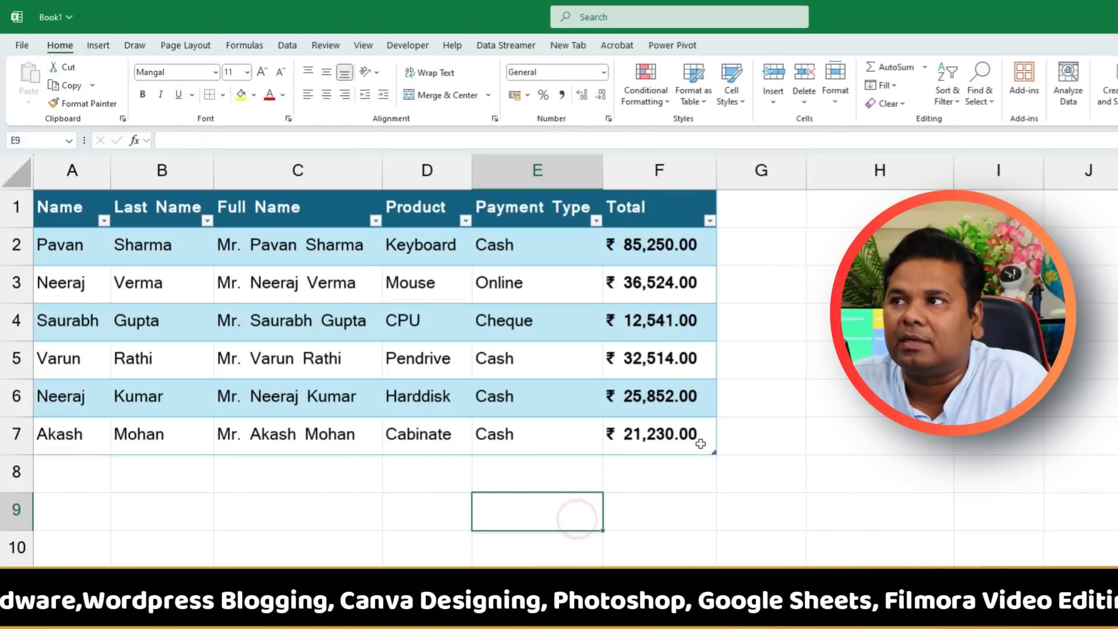
{"action": "left_click_drag", "start_coordinate": [706, 442], "coordinate": [59, 202]}
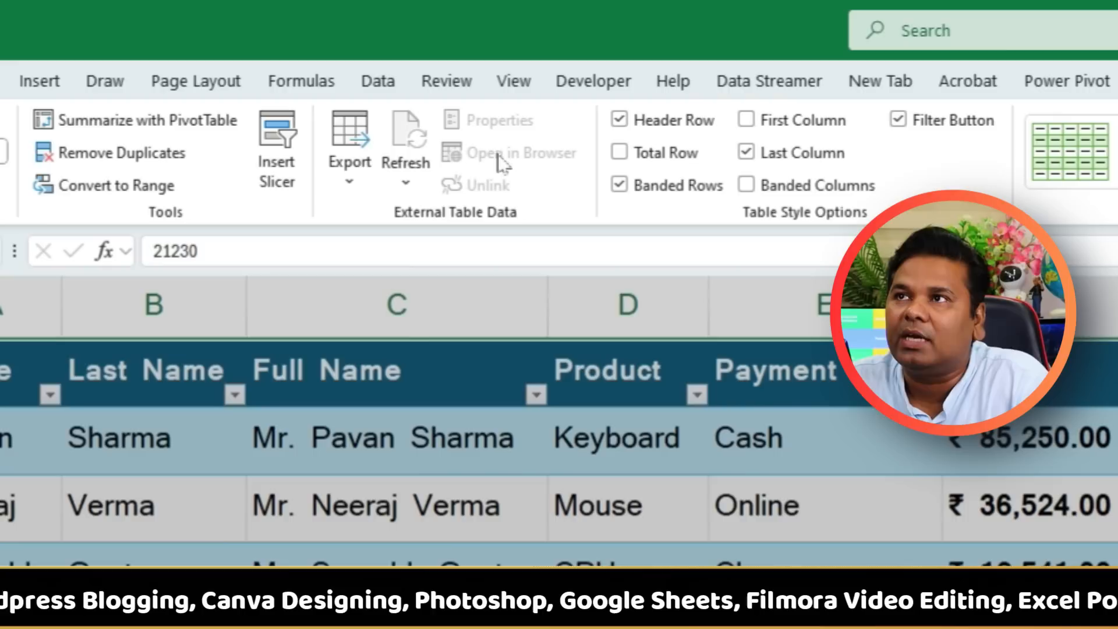
{"action": "left_click", "coordinate": [272, 96]}
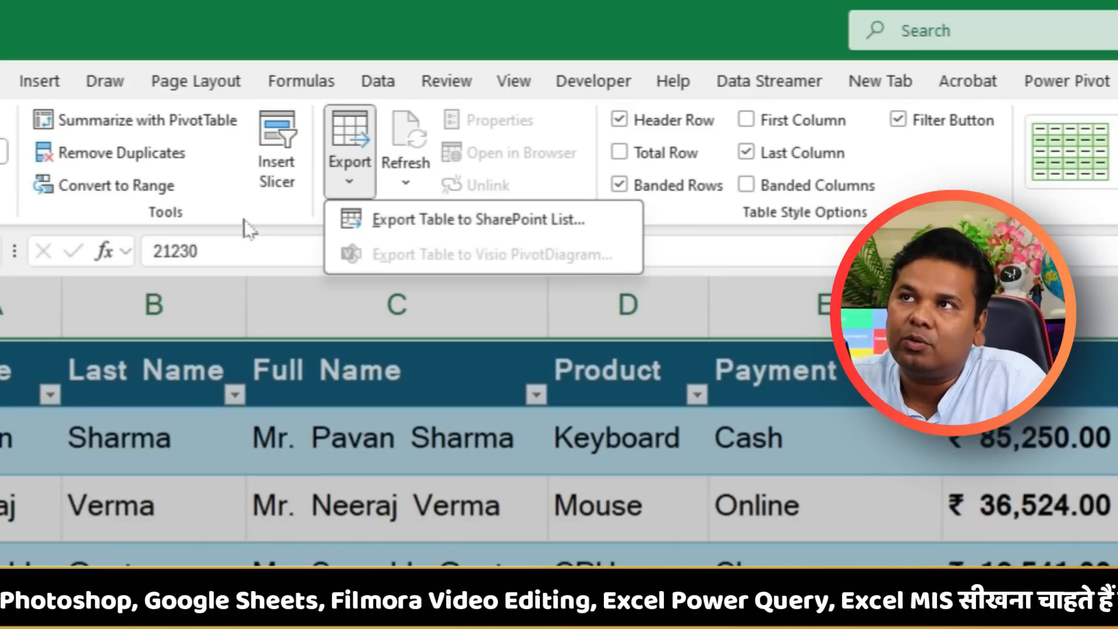
{"action": "left_click", "coordinate": [229, 198]}
Step: Insert slicers for the Product and Payment Type fields of the table
{"action": "left_click", "coordinate": [279, 178]}
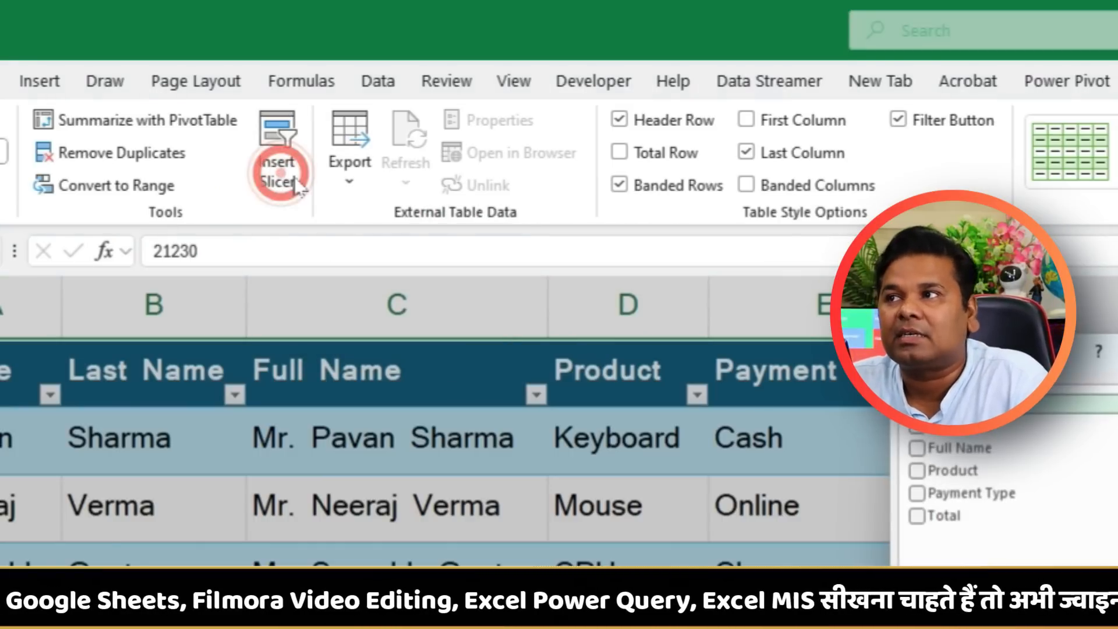
{"action": "left_click_drag", "start_coordinate": [9, 5], "coordinate": [469, 48]}
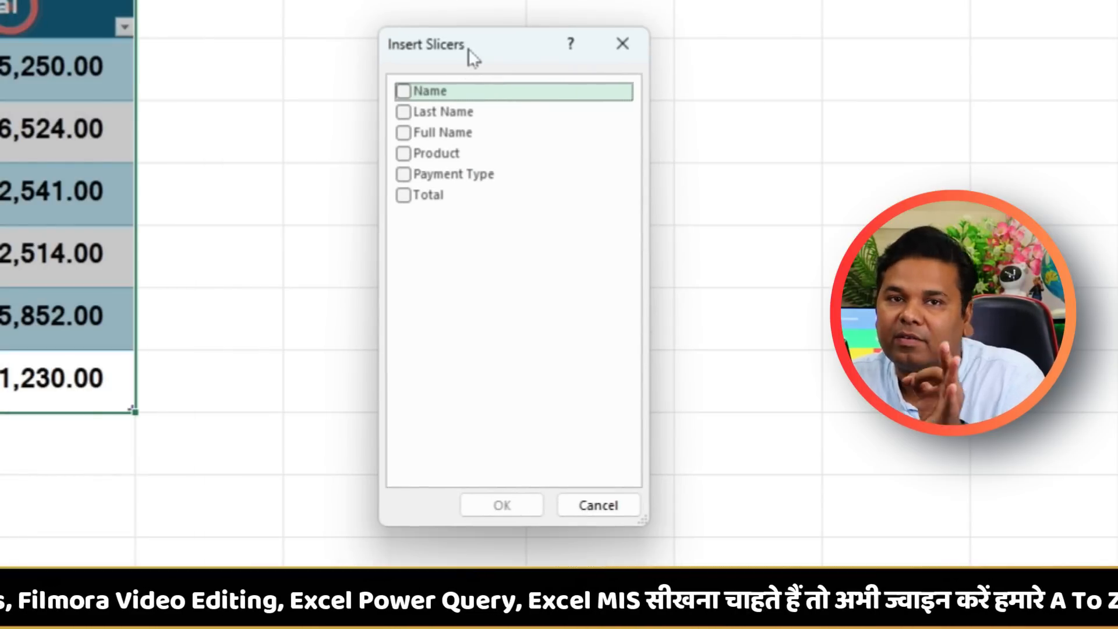
{"action": "left_click", "coordinate": [403, 91]}
{"action": "left_click", "coordinate": [404, 112]}
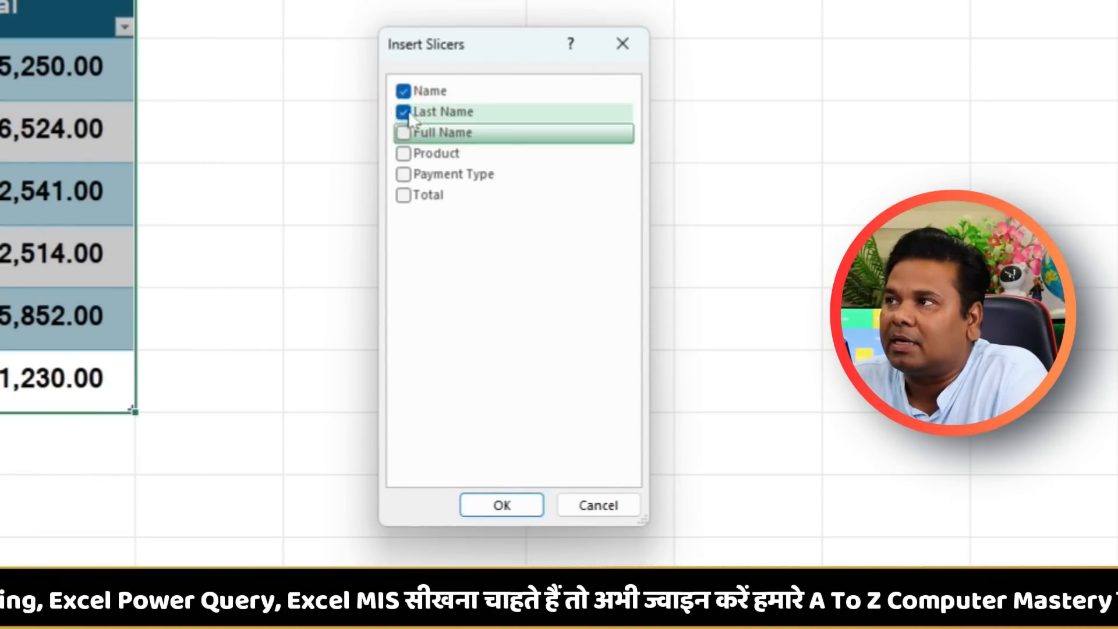
{"action": "left_click", "coordinate": [404, 112]}
{"action": "left_click", "coordinate": [403, 174]}
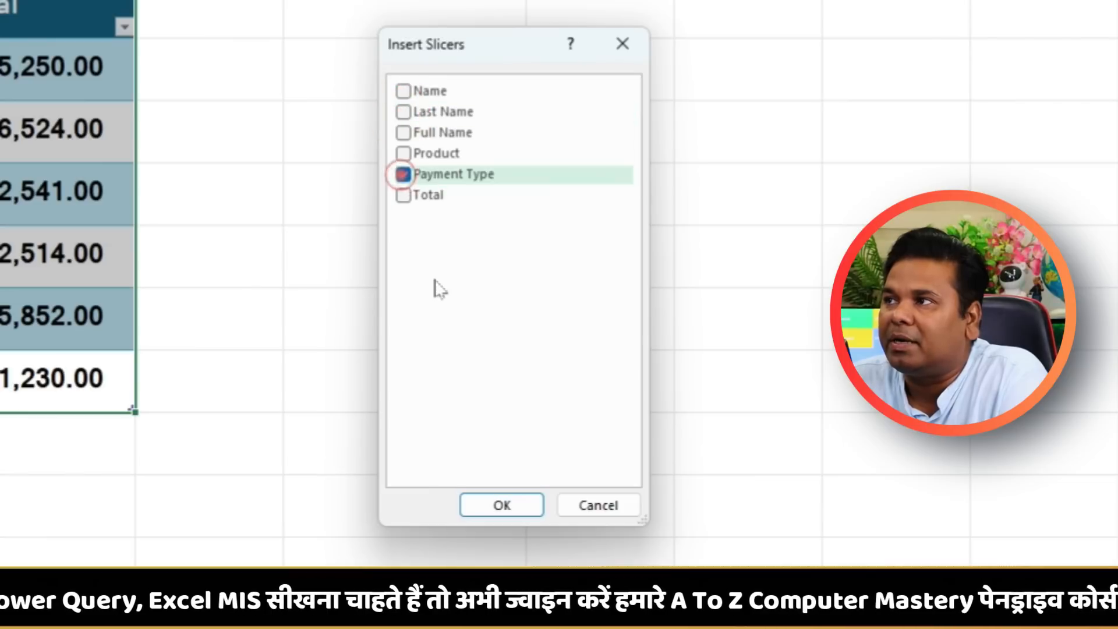
{"action": "left_click", "coordinate": [404, 153]}
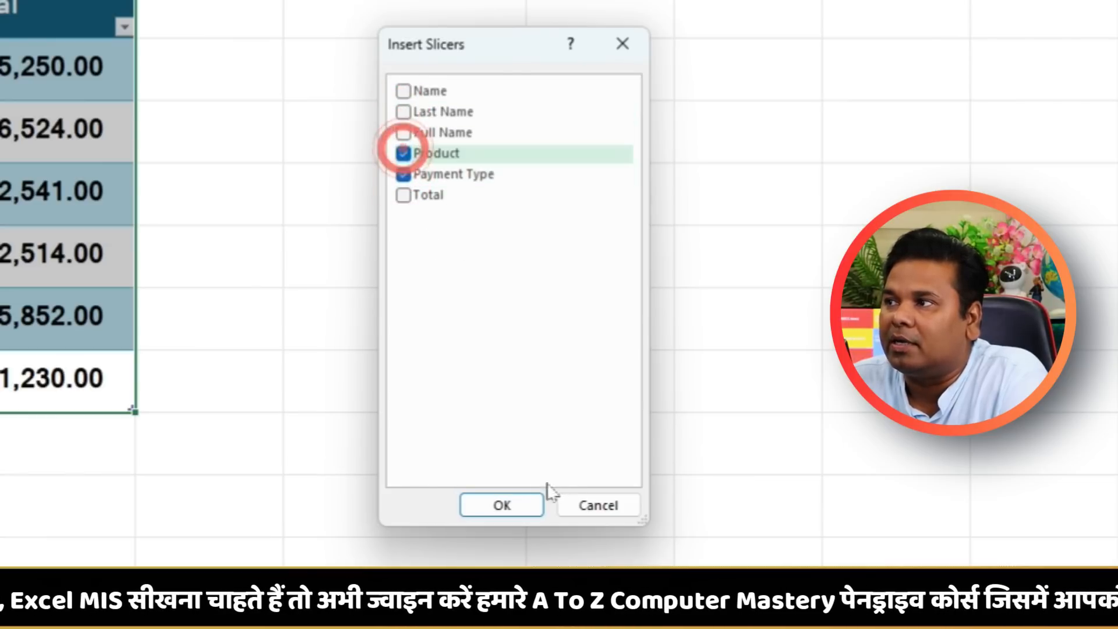
{"action": "left_click", "coordinate": [504, 505]}
Step: Arrange the Product and Payment Type slicers side by side next to the table's Total column
{"action": "left_click_drag", "start_coordinate": [75, 308], "coordinate": [569, 112]}
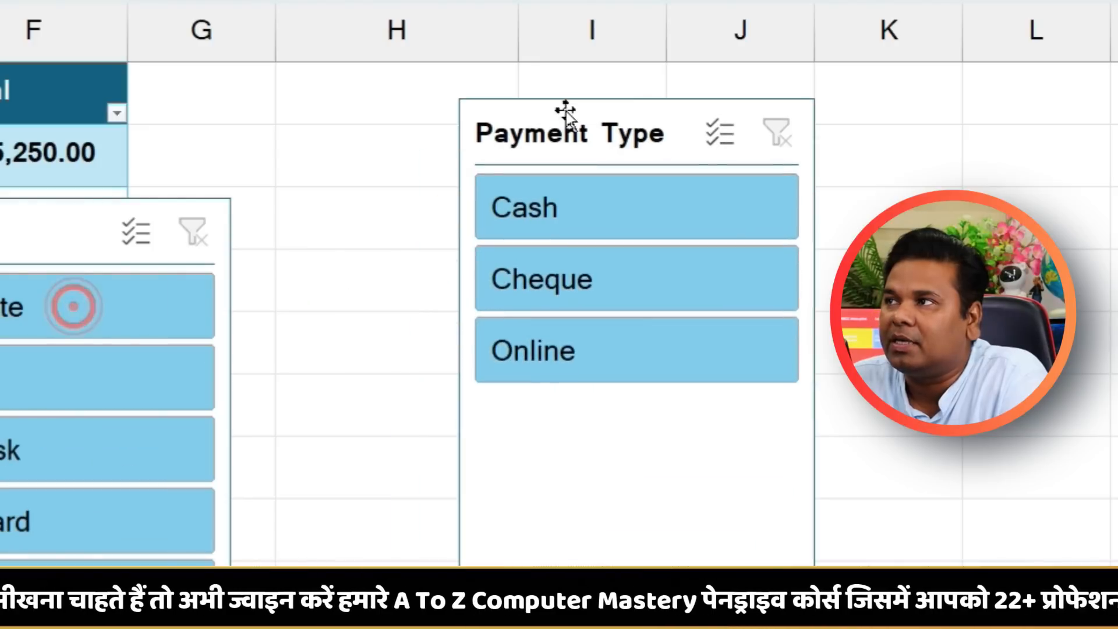
{"action": "left_click_drag", "start_coordinate": [54, 215], "coordinate": [287, 97]}
{"action": "left_click_drag", "start_coordinate": [569, 137], "coordinate": [614, 114]}
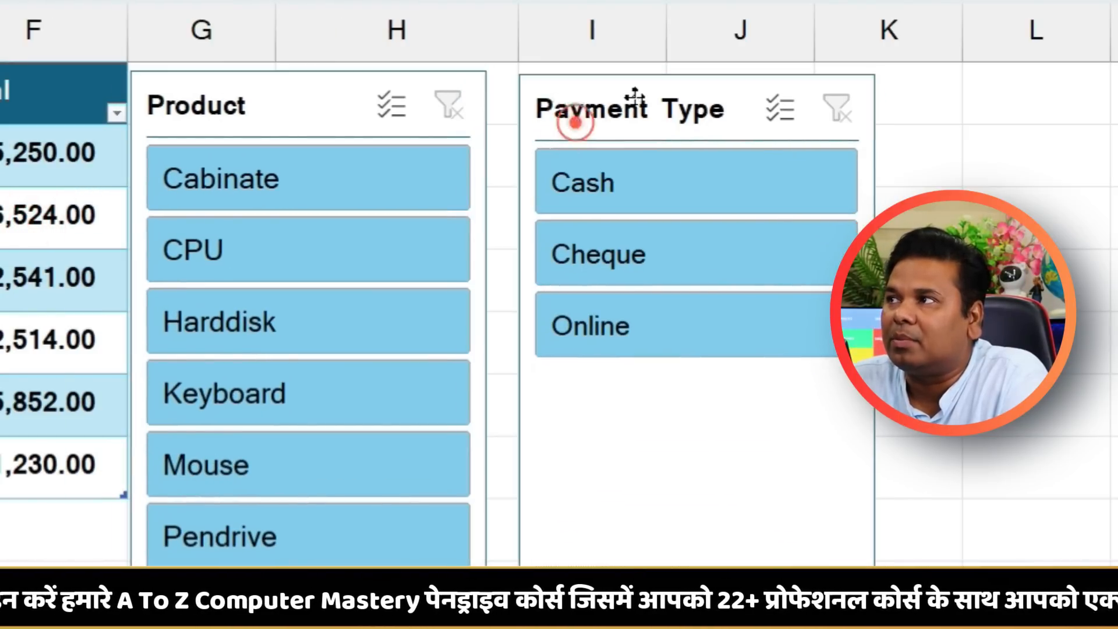
{"action": "left_click_drag", "start_coordinate": [252, 105], "coordinate": [276, 105]}
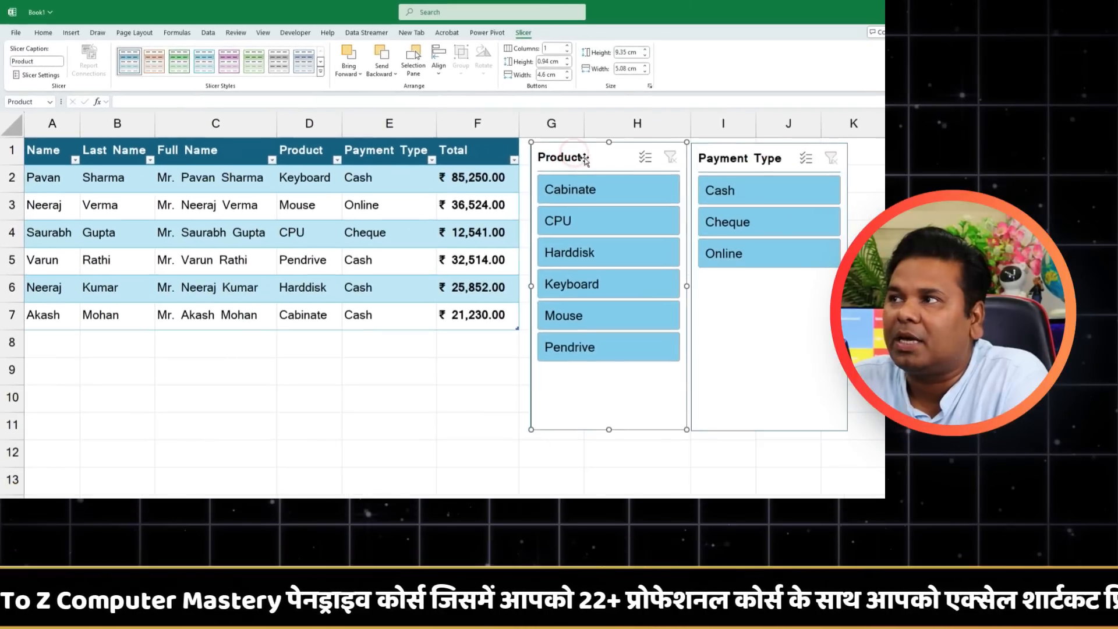
Step: Filter the table with the slicers to Cheque payments, and after that to Cash payments for Harddisk
{"action": "left_click", "coordinate": [748, 226]}
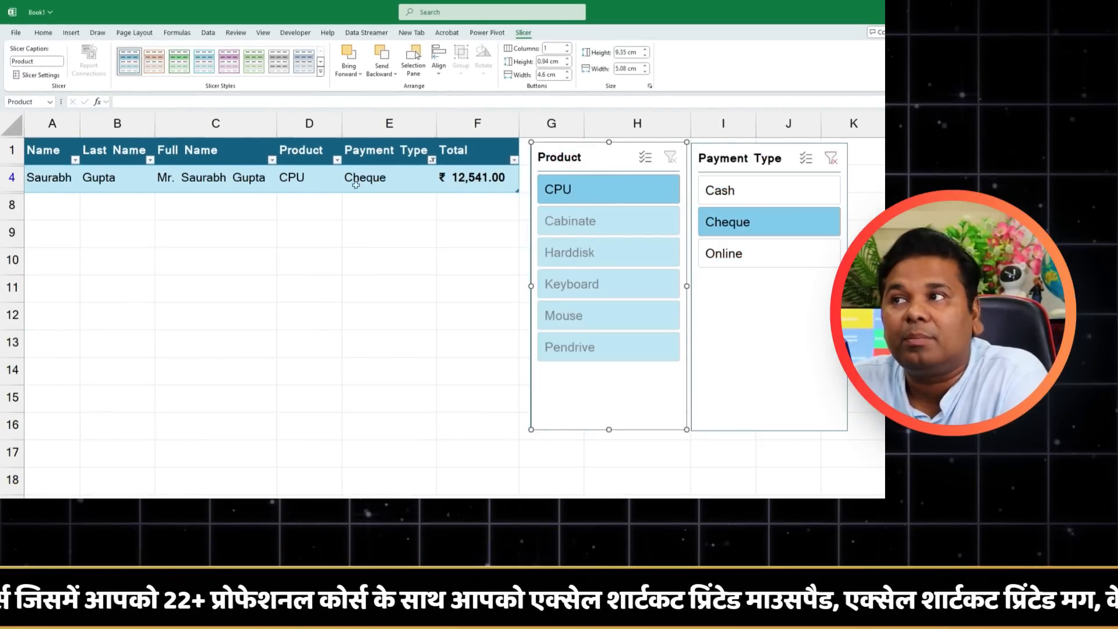
{"action": "left_click", "coordinate": [738, 189]}
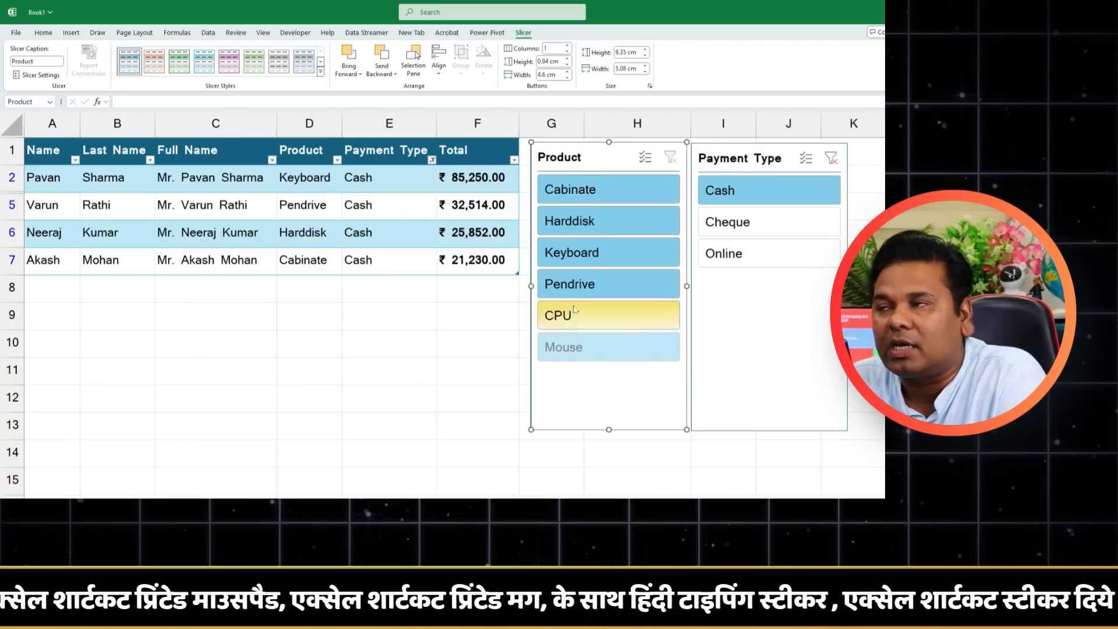
{"action": "left_click", "coordinate": [594, 223]}
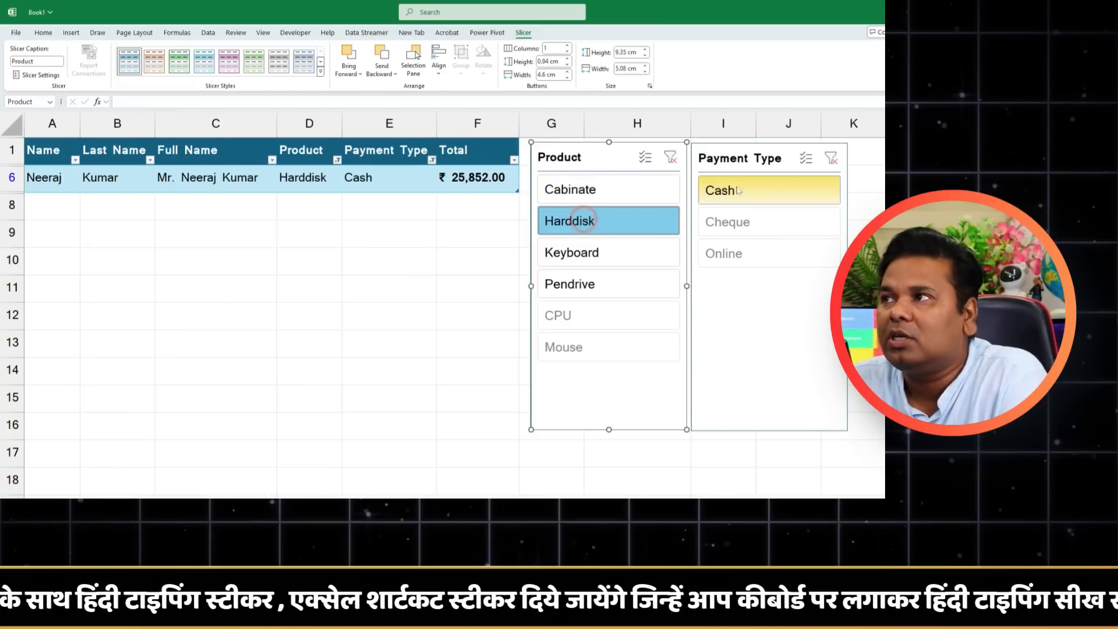
Step: Clear the filters of both slicers and delete the Product and Payment Type slicers
{"action": "left_click", "coordinate": [671, 159]}
{"action": "left_click", "coordinate": [832, 159]}
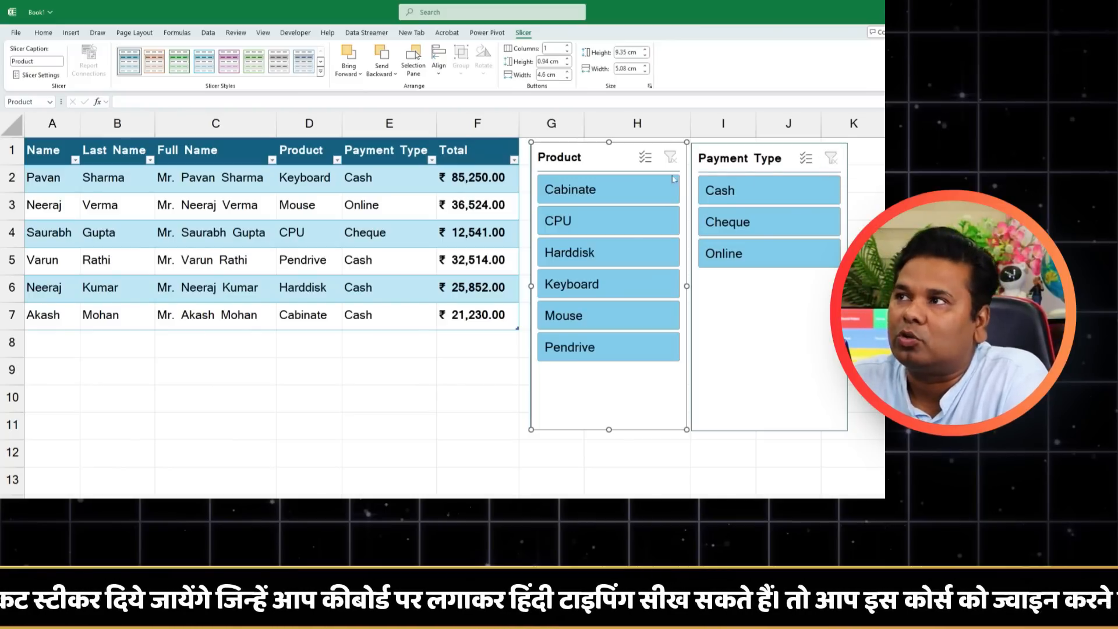
{"action": "left_click", "coordinate": [616, 144]}
{"action": "key", "text": "Delete"}
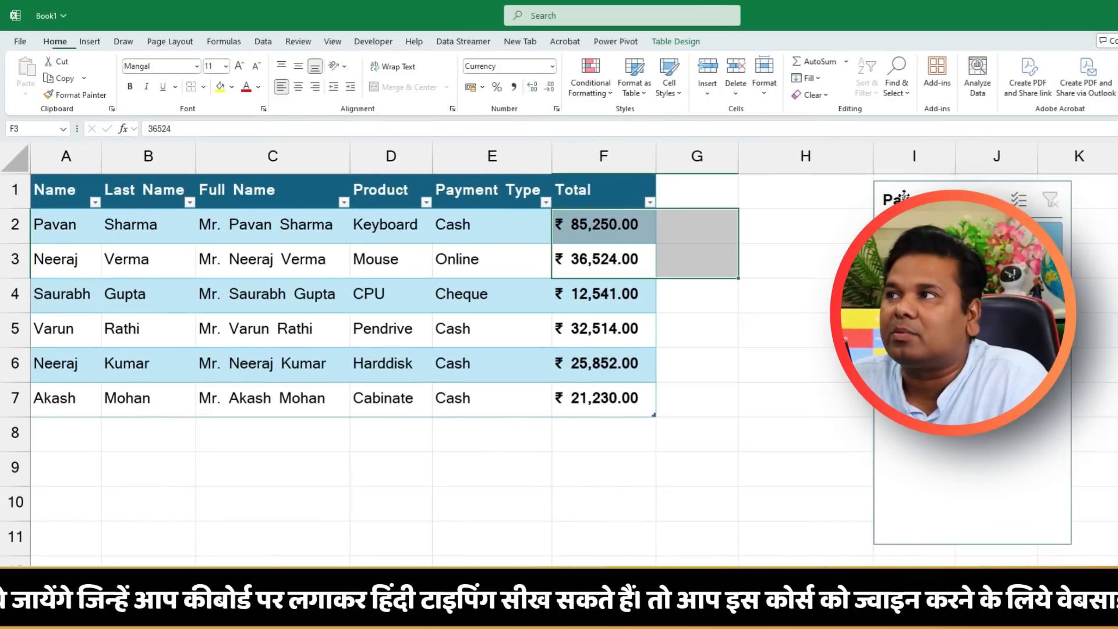
{"action": "left_click", "coordinate": [904, 195]}
{"action": "key", "text": "Delete"}
Step: Convert the table to a normal range and turn the data in A1:F7 back into a table
{"action": "left_click", "coordinate": [696, 294]}
{"action": "left_click", "coordinate": [583, 231]}
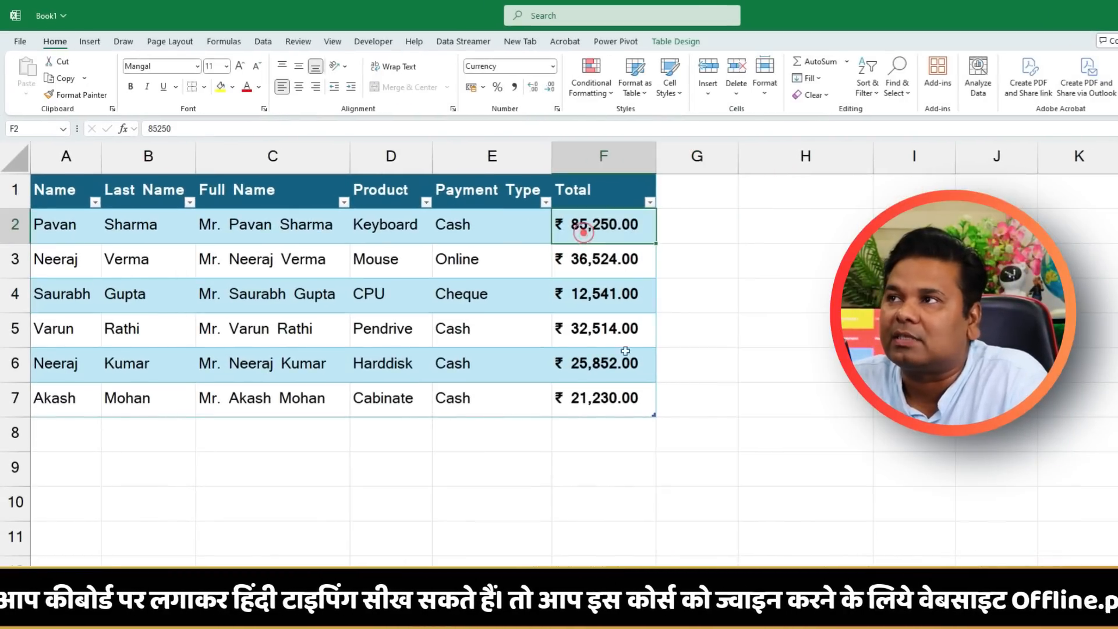
{"action": "left_click", "coordinate": [677, 38]}
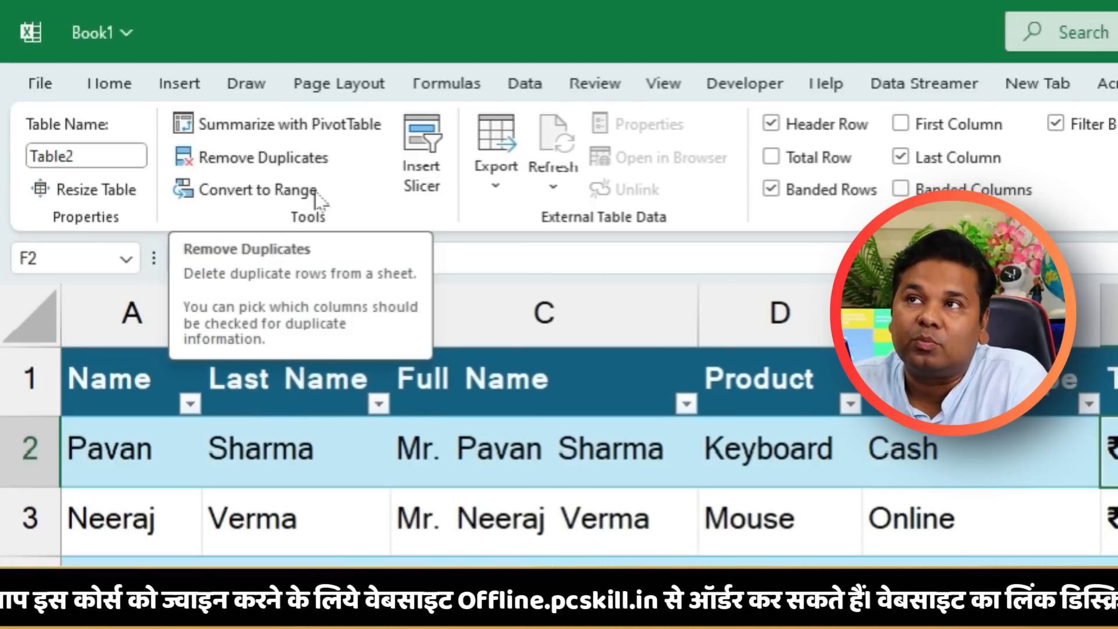
{"action": "left_click", "coordinate": [233, 193]}
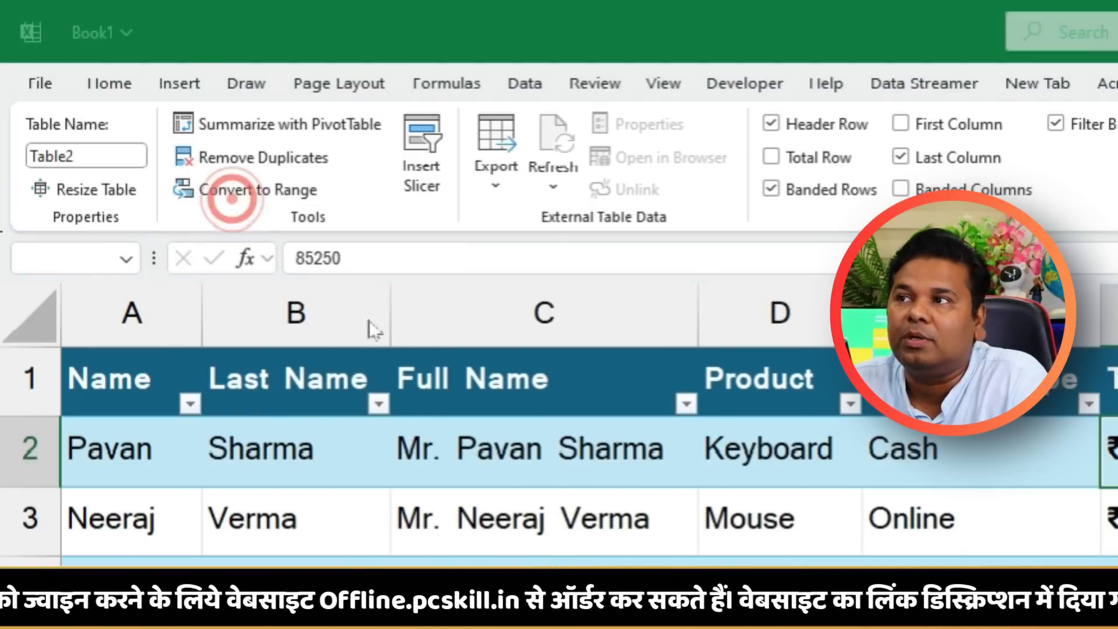
{"action": "left_click", "coordinate": [457, 296]}
{"action": "left_click_drag", "start_coordinate": [51, 125], "coordinate": [798, 574]}
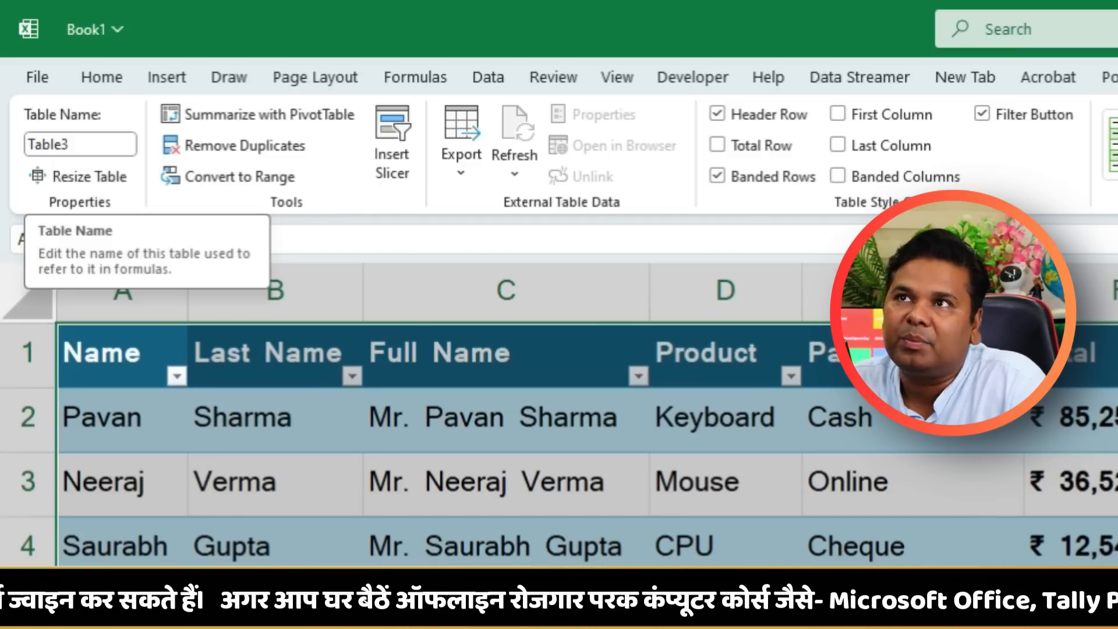
Step: Try to resize the table to cover the range A1:F11
{"action": "left_click", "coordinate": [120, 150]}
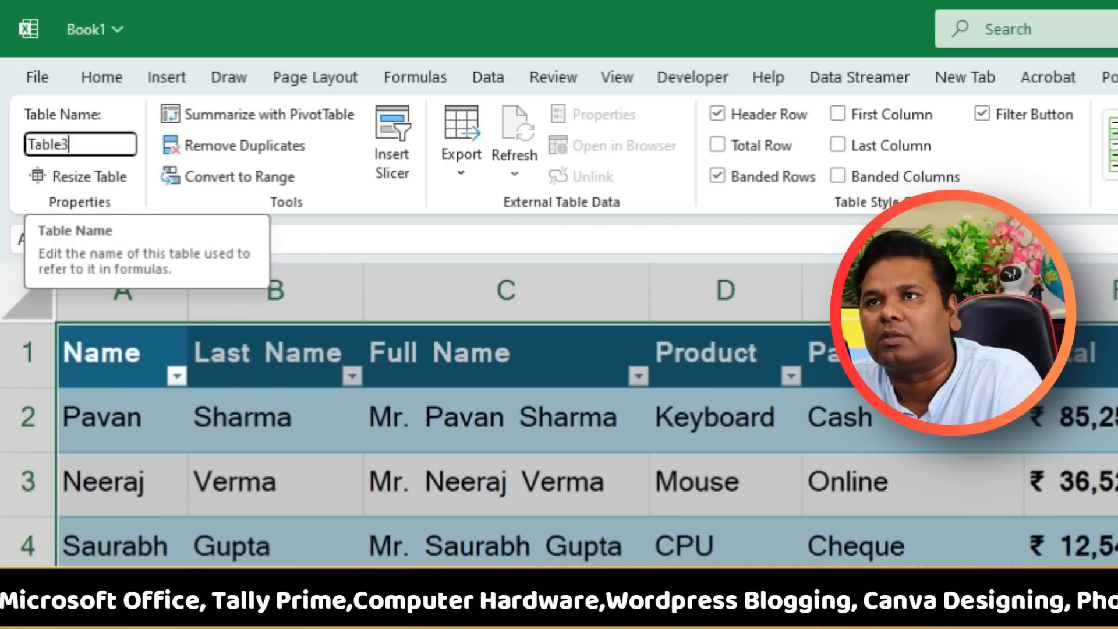
{"action": "left_click", "coordinate": [91, 177]}
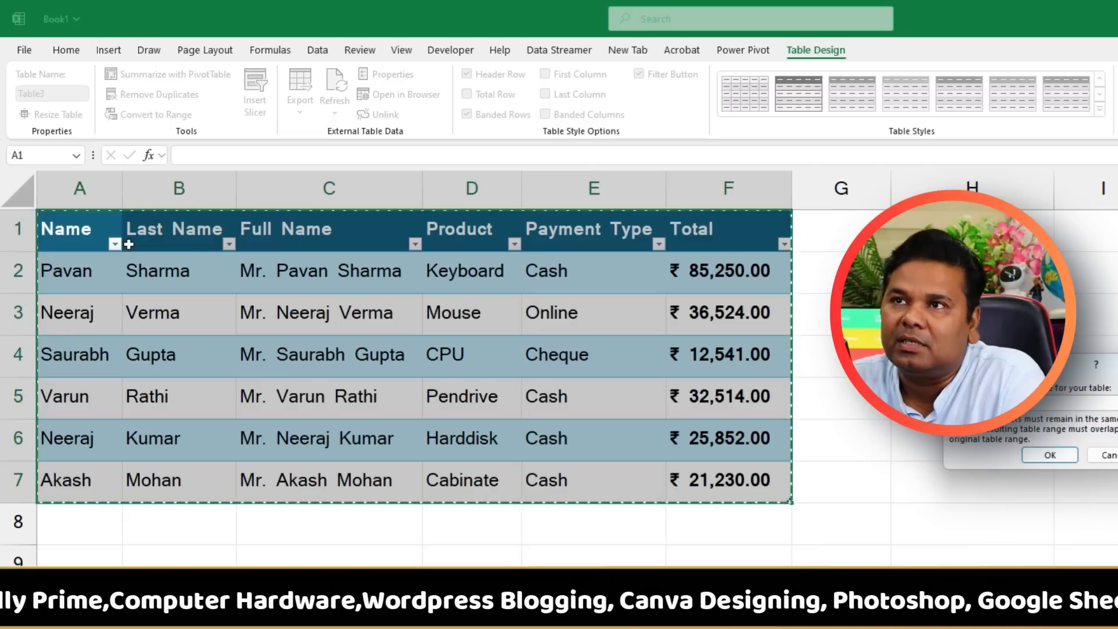
{"action": "left_click_drag", "start_coordinate": [119, 354], "coordinate": [722, 625]}
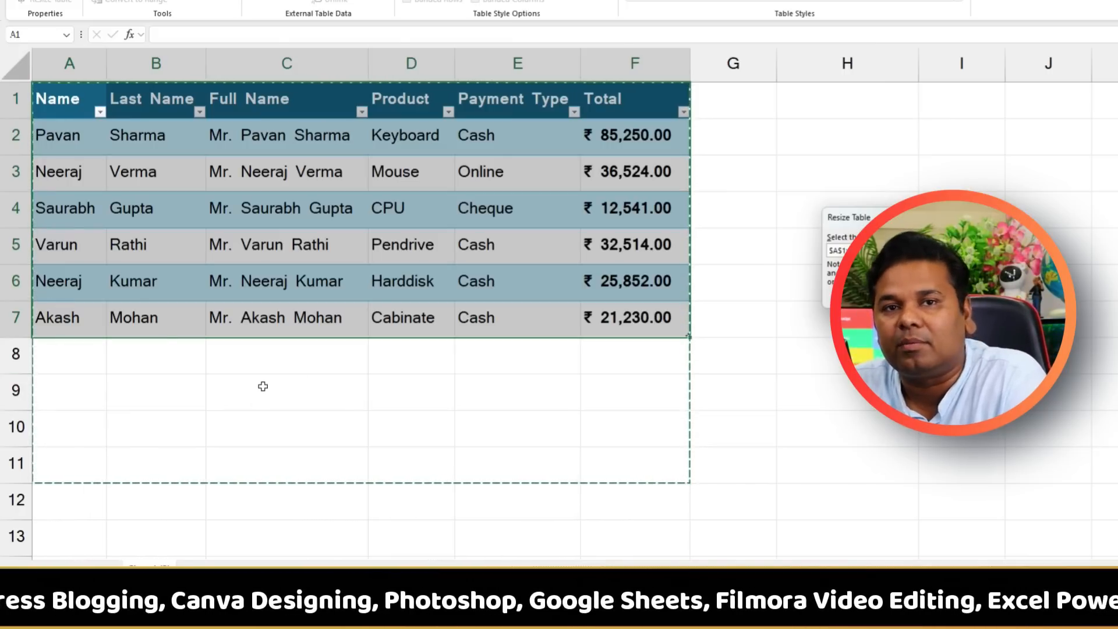
{"action": "key", "text": "Return"}
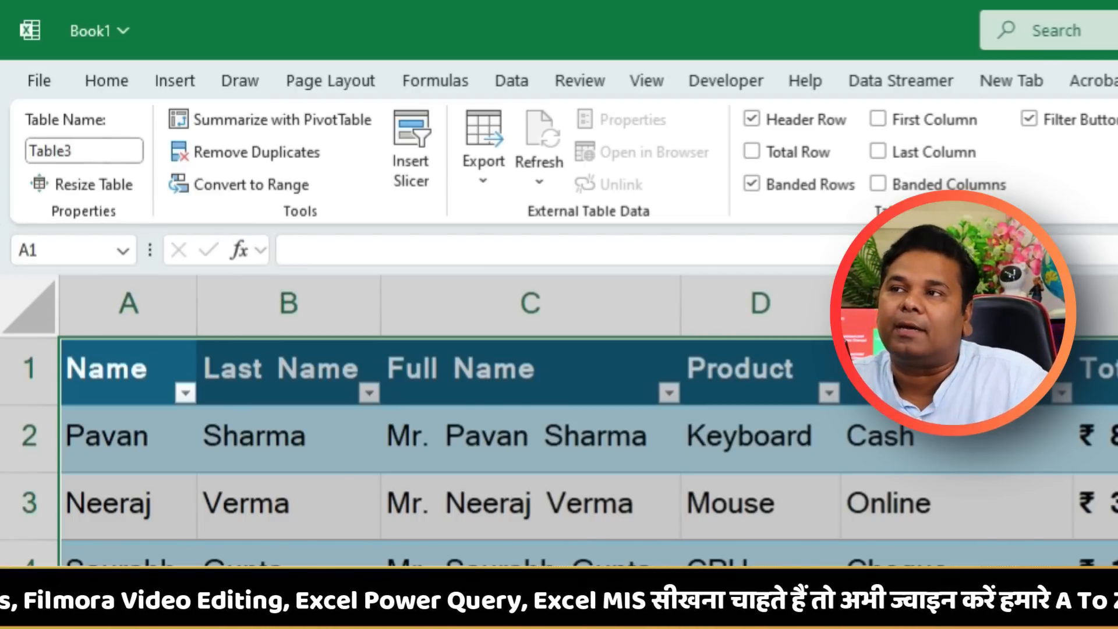
{"action": "left_click", "coordinate": [442, 532]}
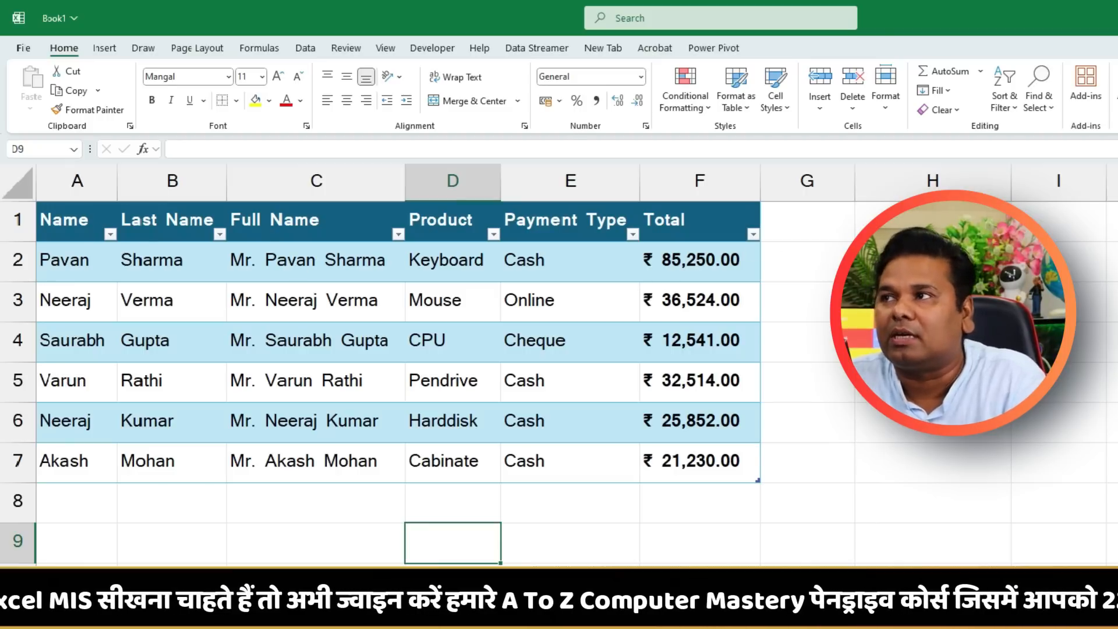
Step: Fill H2:L2 with formulas that reference the table's header cells starting at Name, and clear those cells again
{"action": "left_click", "coordinate": [880, 270]}
{"action": "type", "text": "="}
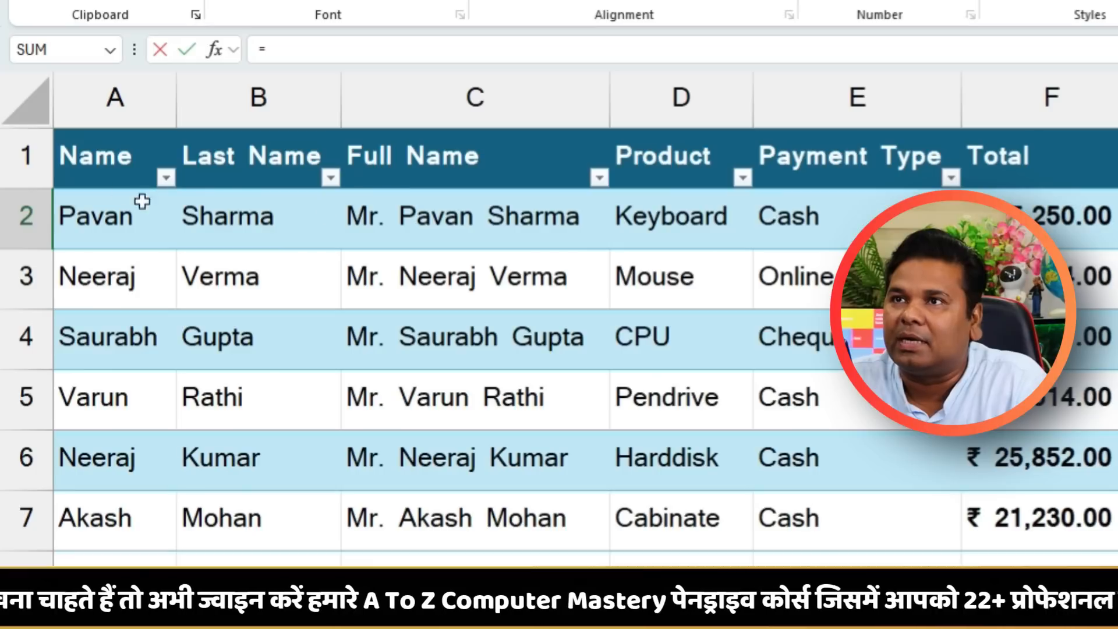
{"action": "left_click", "coordinate": [95, 155]}
{"action": "key", "text": "Return"}
{"action": "left_click", "coordinate": [342, 190]}
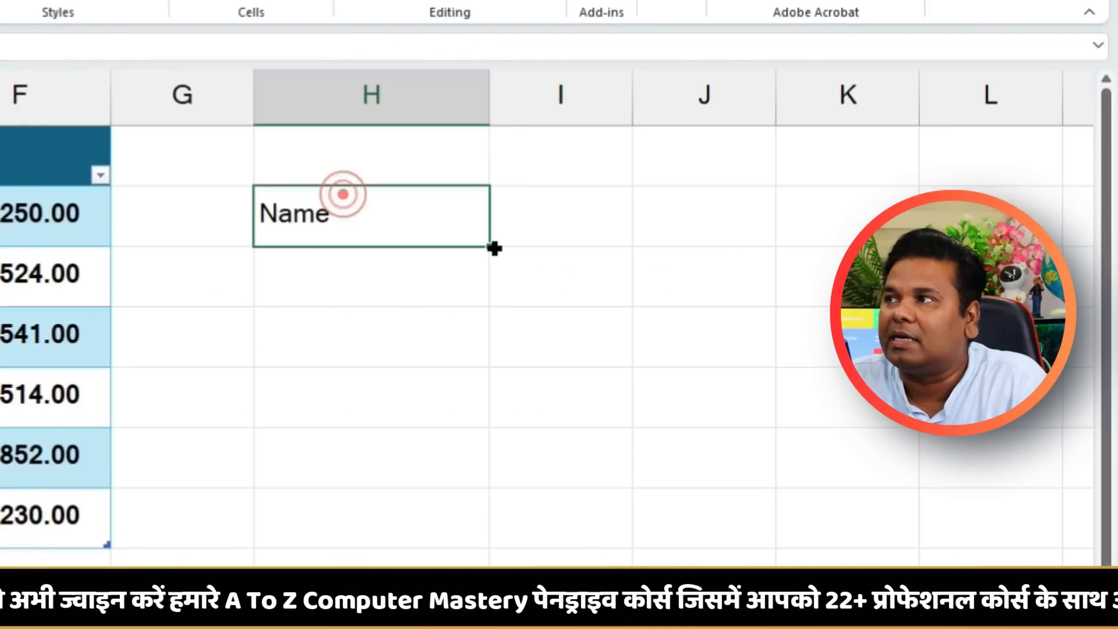
{"action": "left_click_drag", "start_coordinate": [490, 246], "coordinate": [1025, 239]}
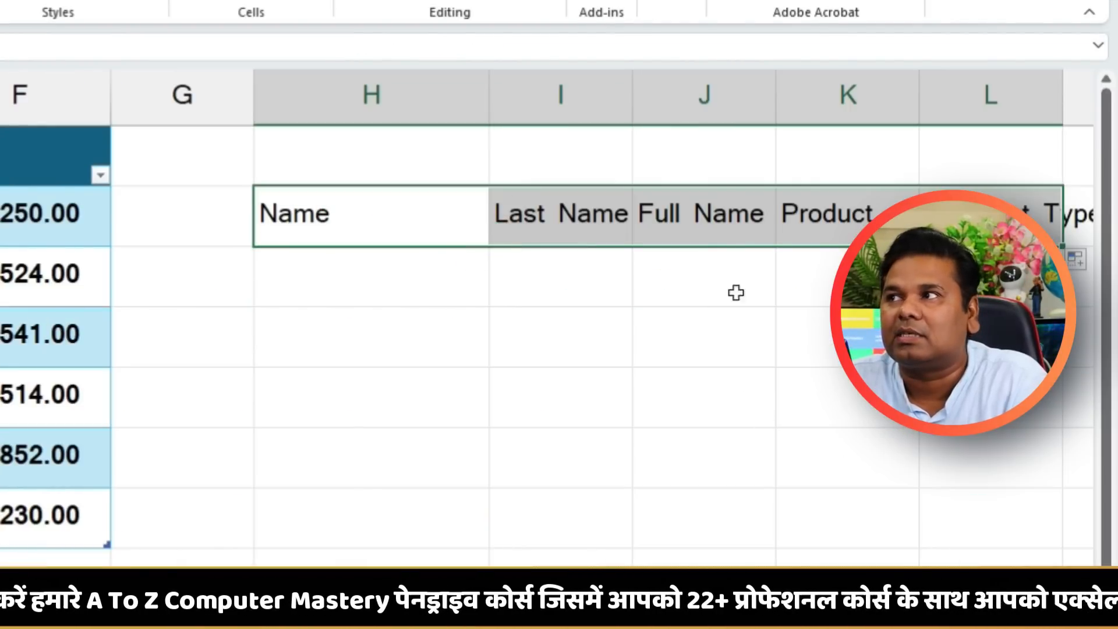
{"action": "key", "text": "Delete"}
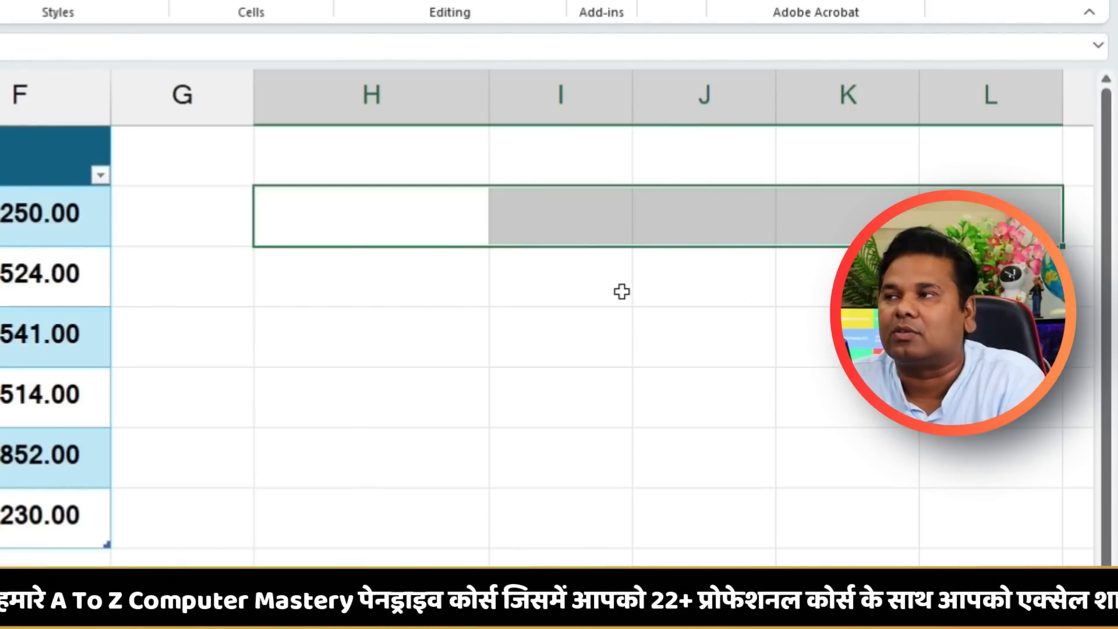
Step: On a blank sheet, return the whole table with =Table3 in cell C3 and widen column E to fit its contents
{"action": "left_click", "coordinate": [217, 230]}
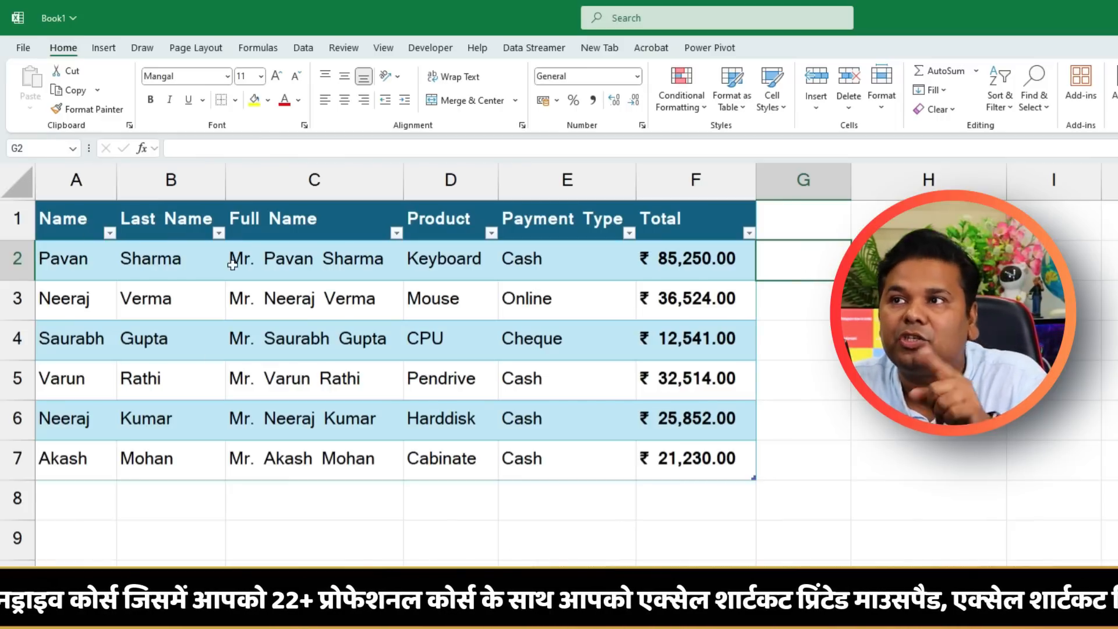
{"action": "left_click", "coordinate": [470, 263]}
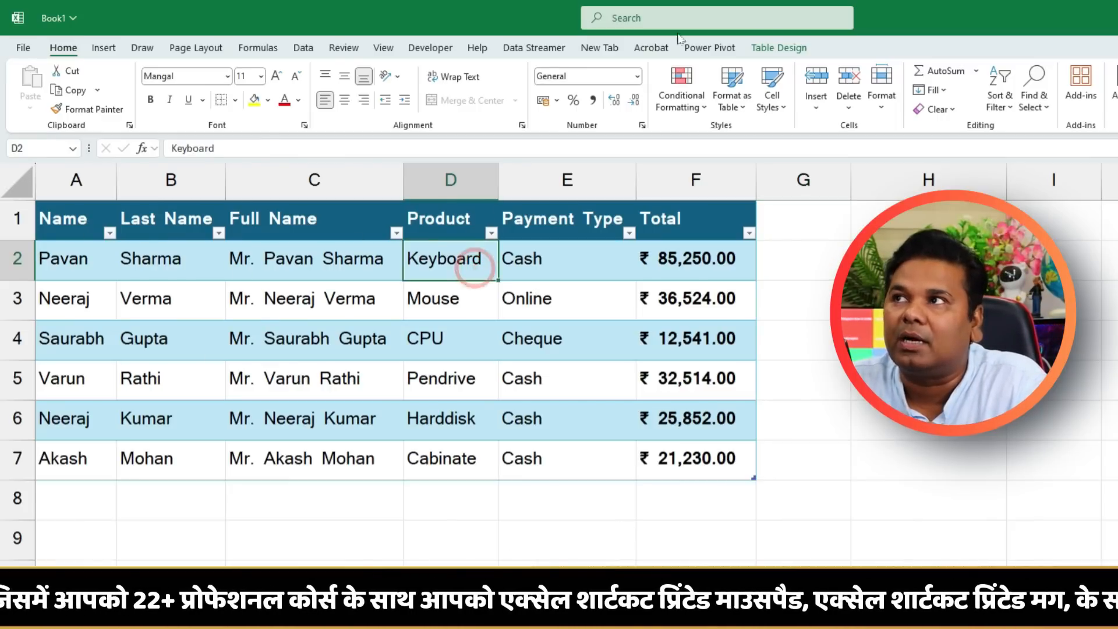
{"action": "left_click", "coordinate": [777, 48]}
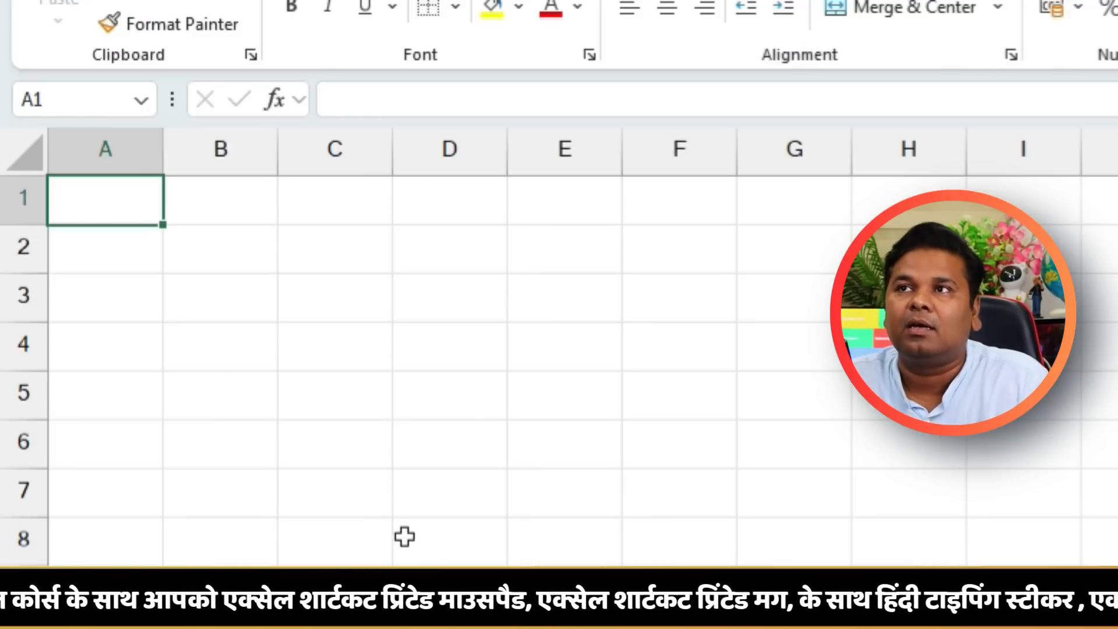
{"action": "left_click", "coordinate": [232, 266]}
{"action": "left_click", "coordinate": [328, 313]}
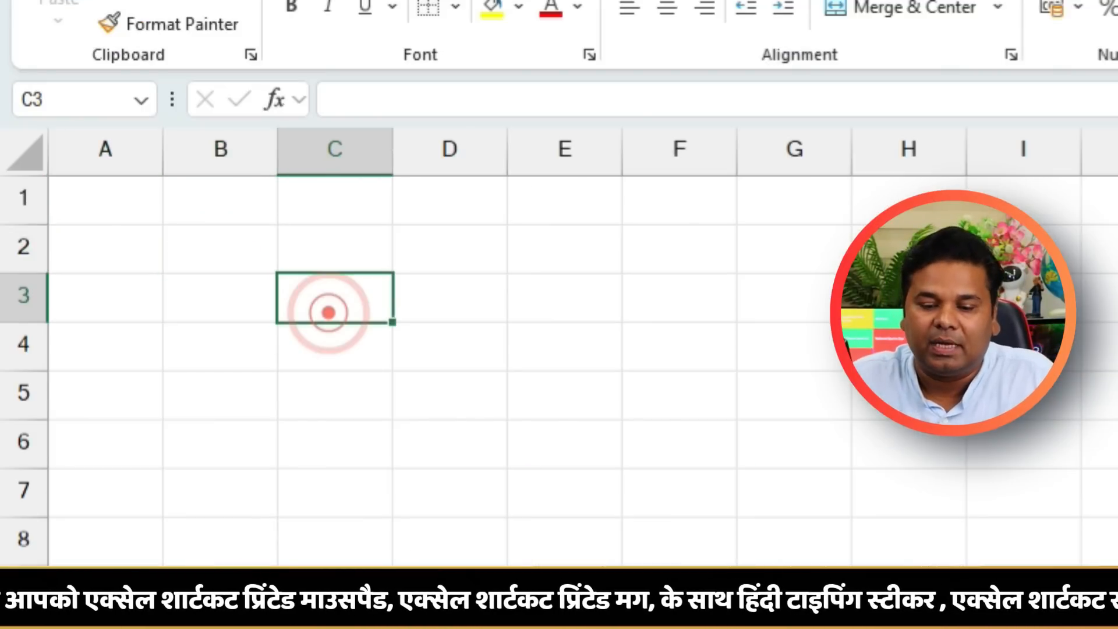
{"action": "type", "text": "=table"}
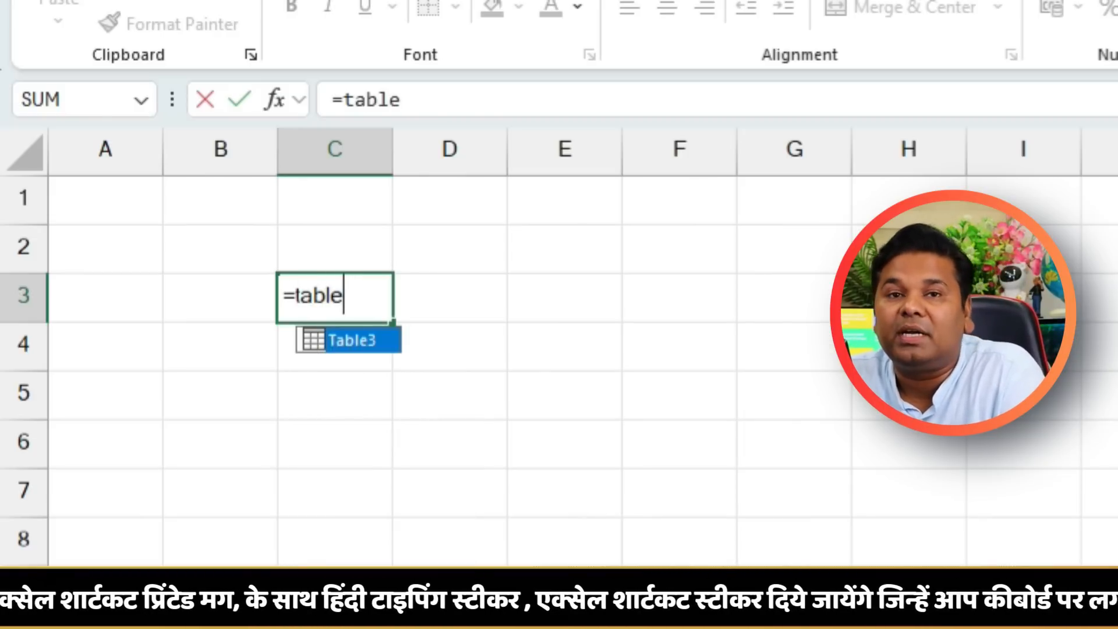
{"action": "double_click", "coordinate": [367, 343]}
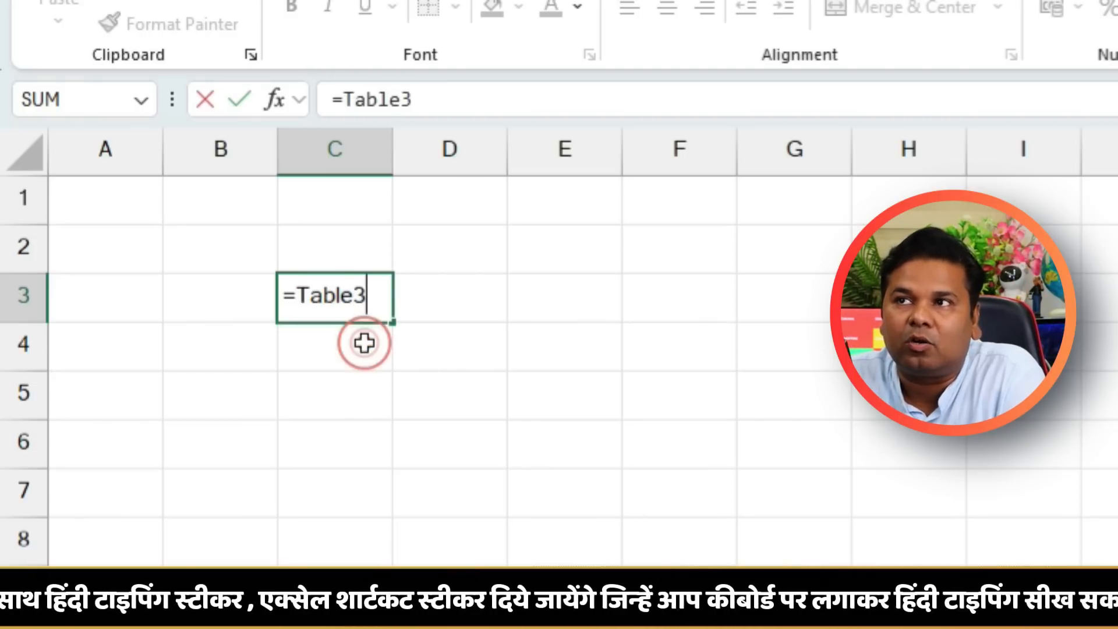
{"action": "key", "text": "Return"}
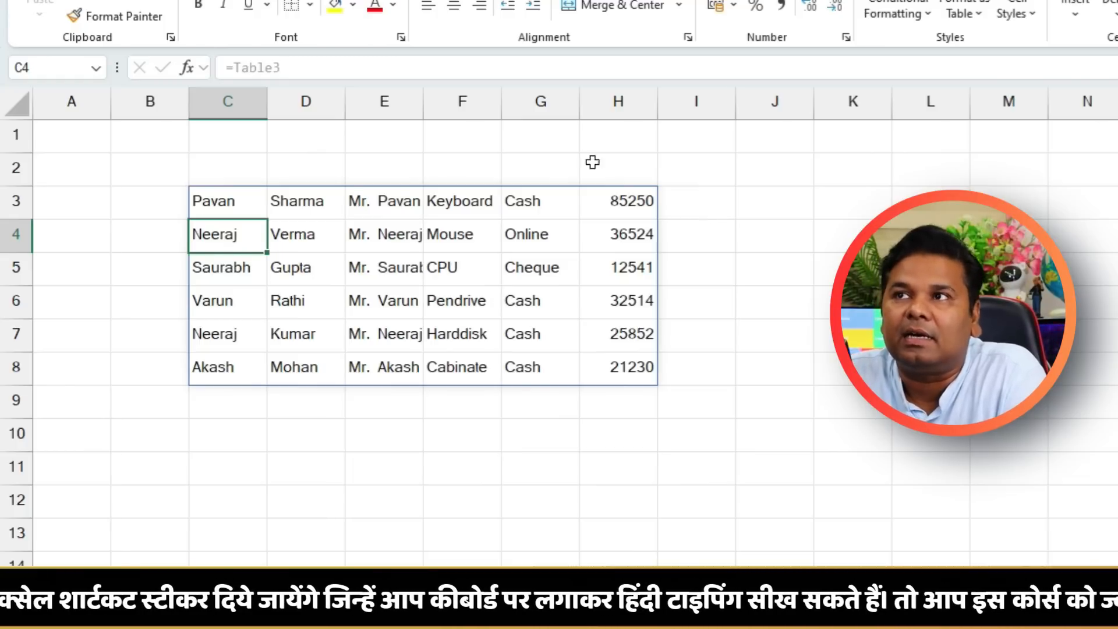
{"action": "left_click_drag", "start_coordinate": [424, 106], "coordinate": [536, 104]}
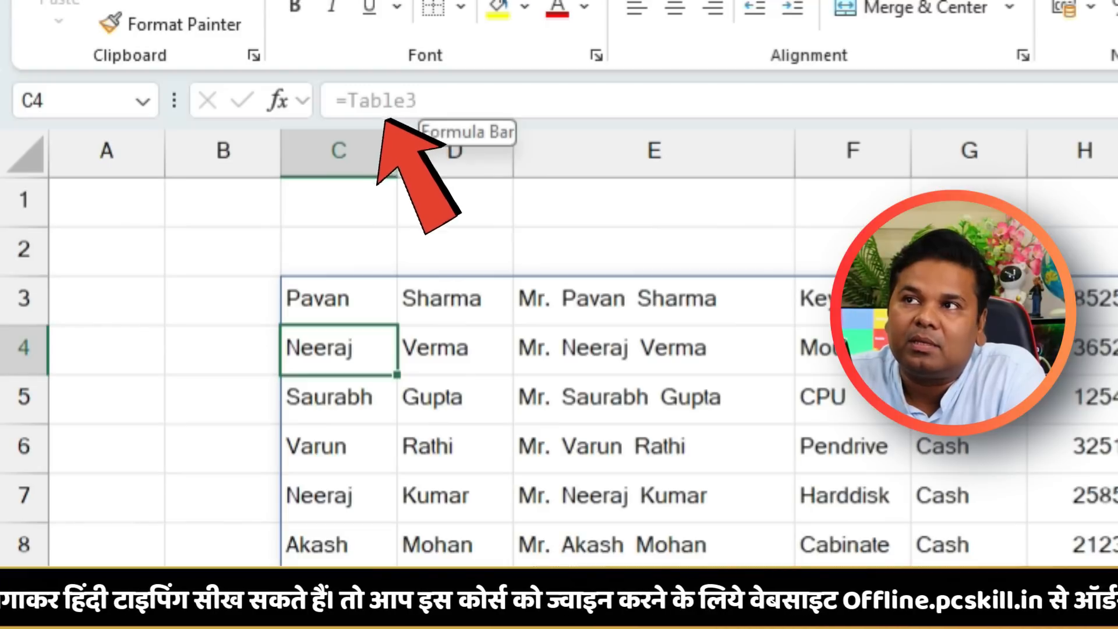
Step: Return a second copy of the table with =Table3 in cell C10 and delete that copy
{"action": "mouse_move", "coordinate": [371, 288]}
{"action": "left_mouse_down"}
{"action": "mouse_move", "coordinate": [538, 395]}
{"action": "mouse_move", "coordinate": [1043, 606]}
{"action": "left_mouse_up"}
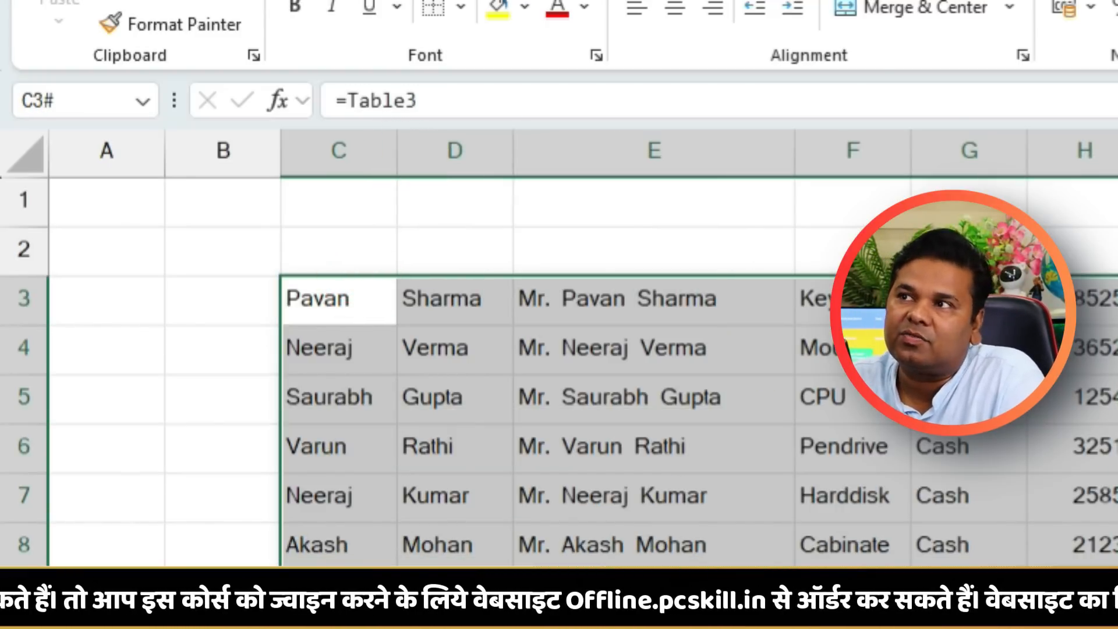
{"action": "left_click", "coordinate": [192, 346]}
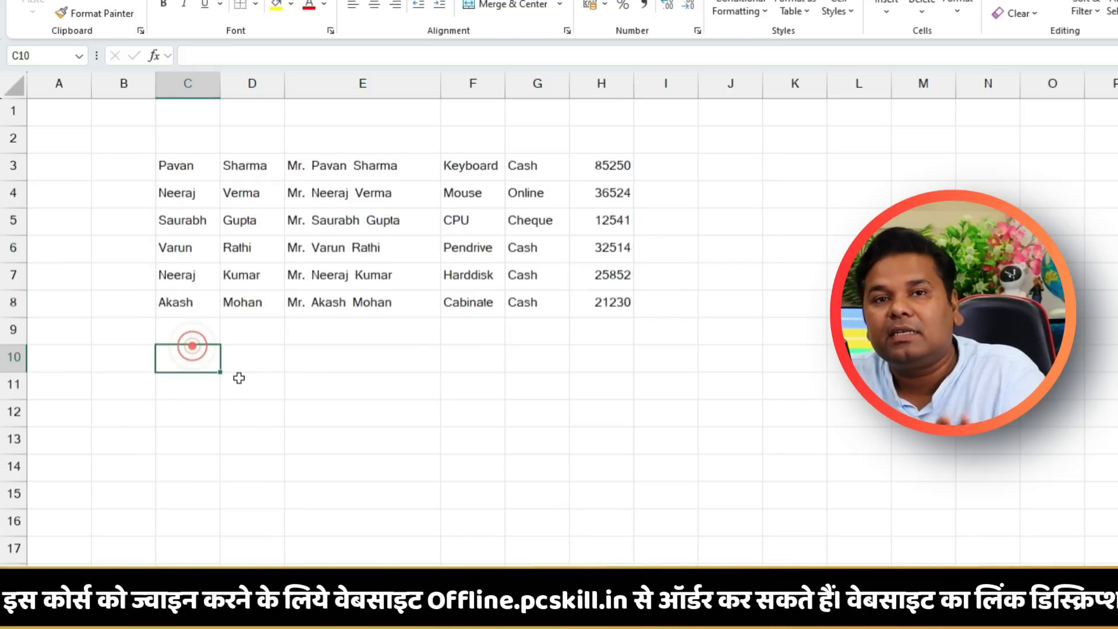
{"action": "type", "text": "=tabel"}
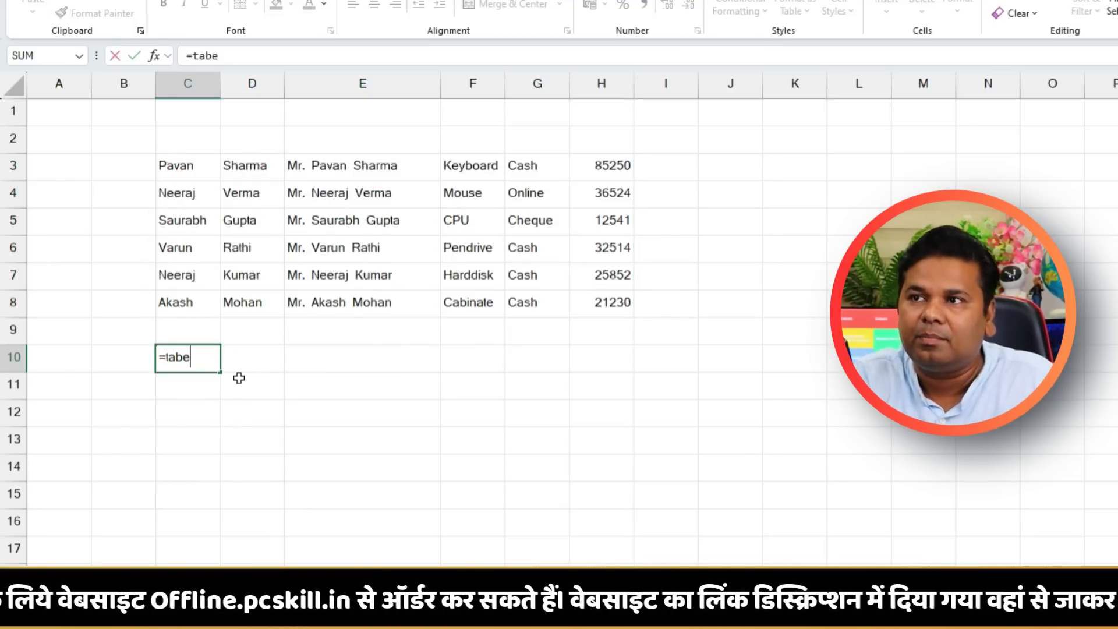
{"action": "key", "text": "BackSpace"}
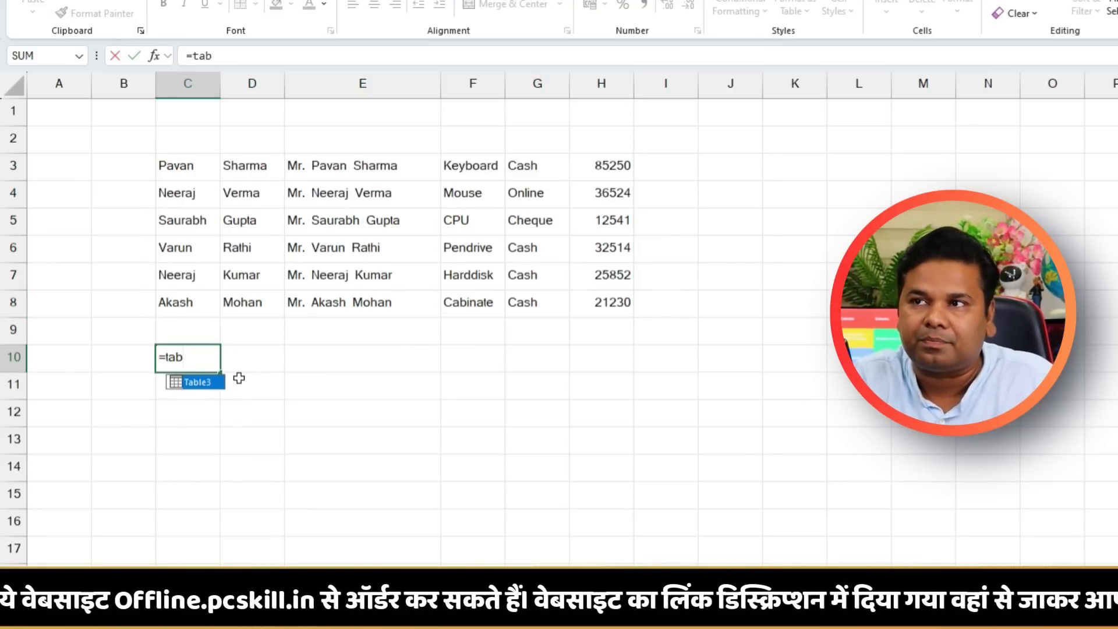
{"action": "double_click", "coordinate": [198, 382]}
{"action": "key", "text": "Return"}
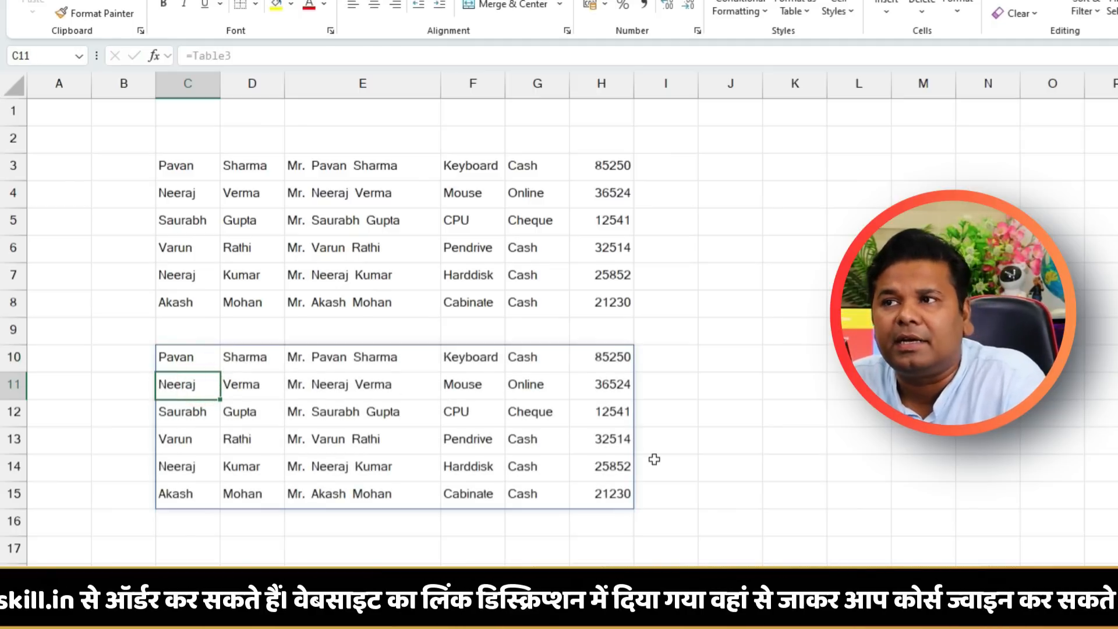
{"action": "left_click_drag", "start_coordinate": [138, 338], "coordinate": [654, 517]}
{"action": "key", "text": "Delete"}
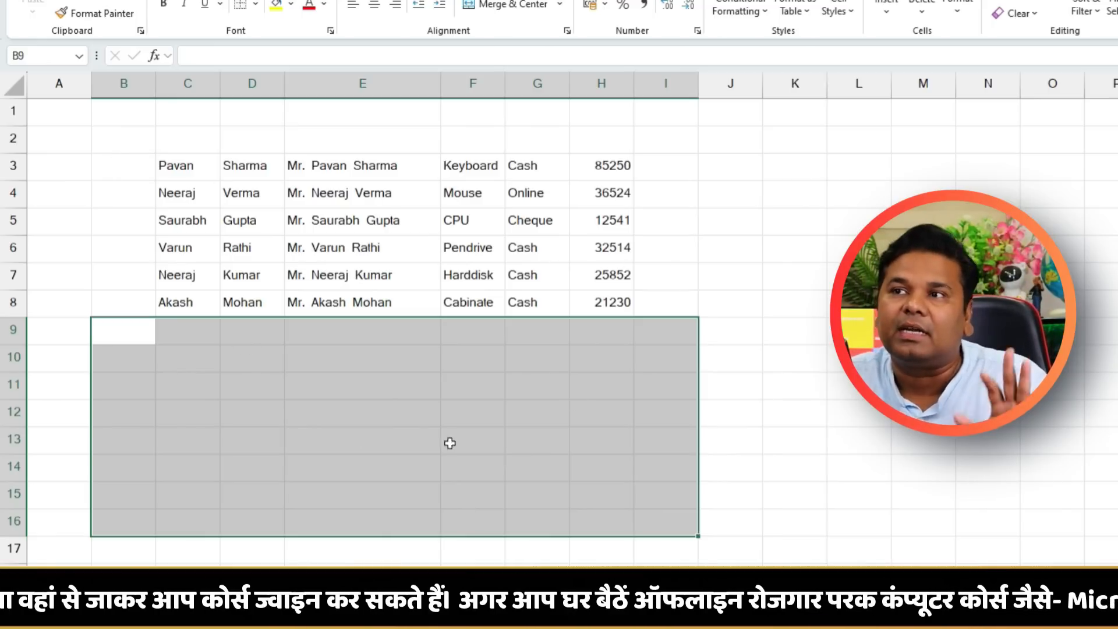
Step: List only the table's Product column below the copied data by entering =Table3[Product] in cell C10
{"action": "double_click", "coordinate": [173, 361]}
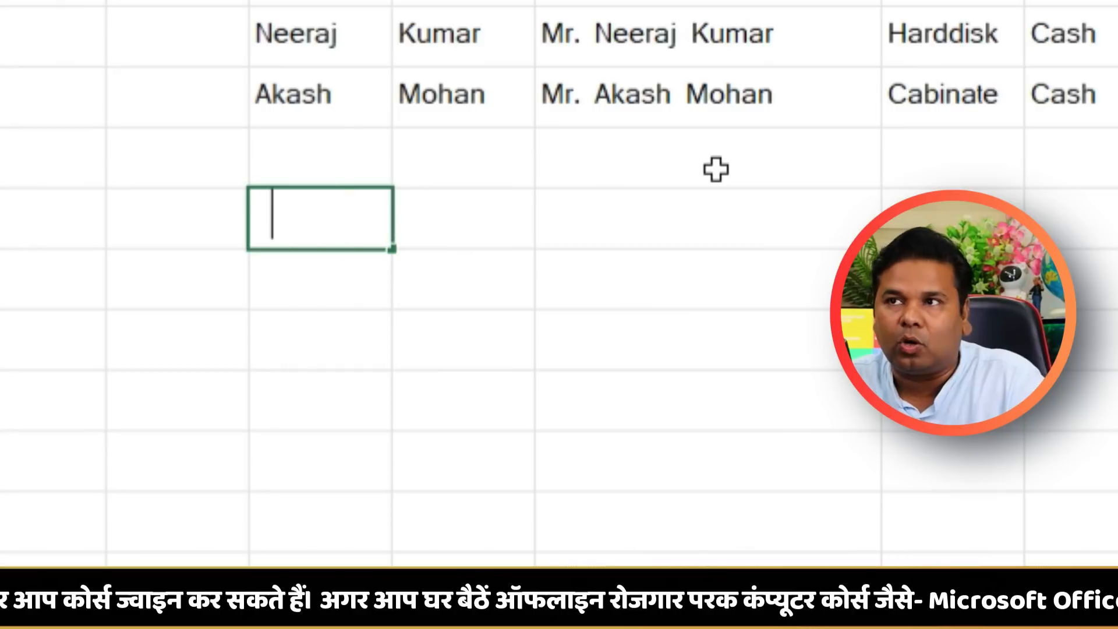
{"action": "type", "text": "=tabl"}
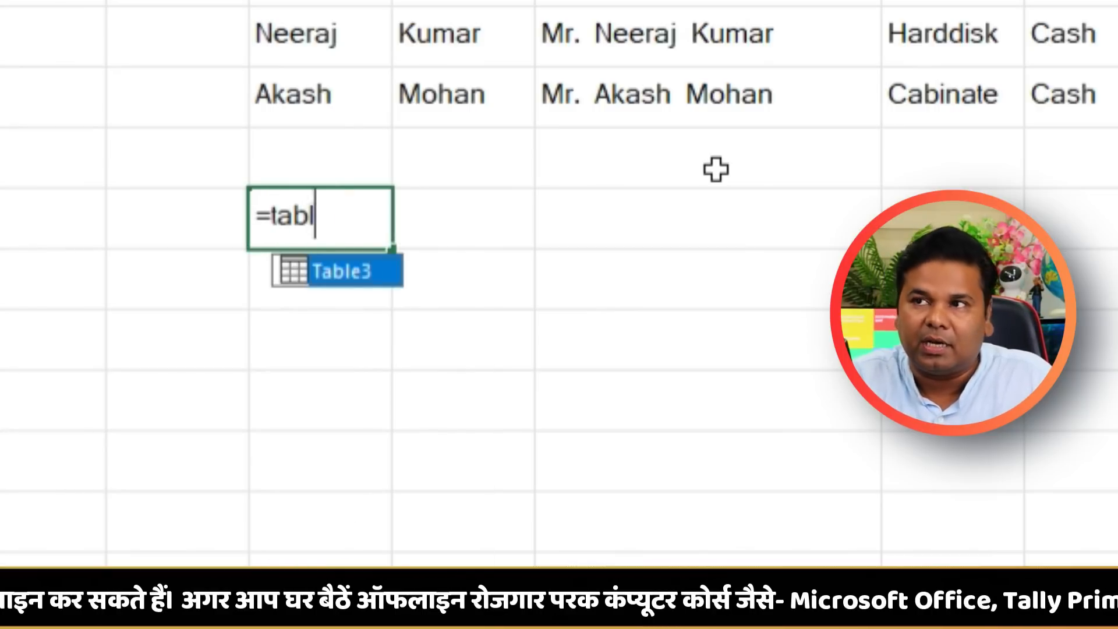
{"action": "type", "text": "e"}
{"action": "key", "text": "BackSpace"}
{"action": "double_click", "coordinate": [372, 272]}
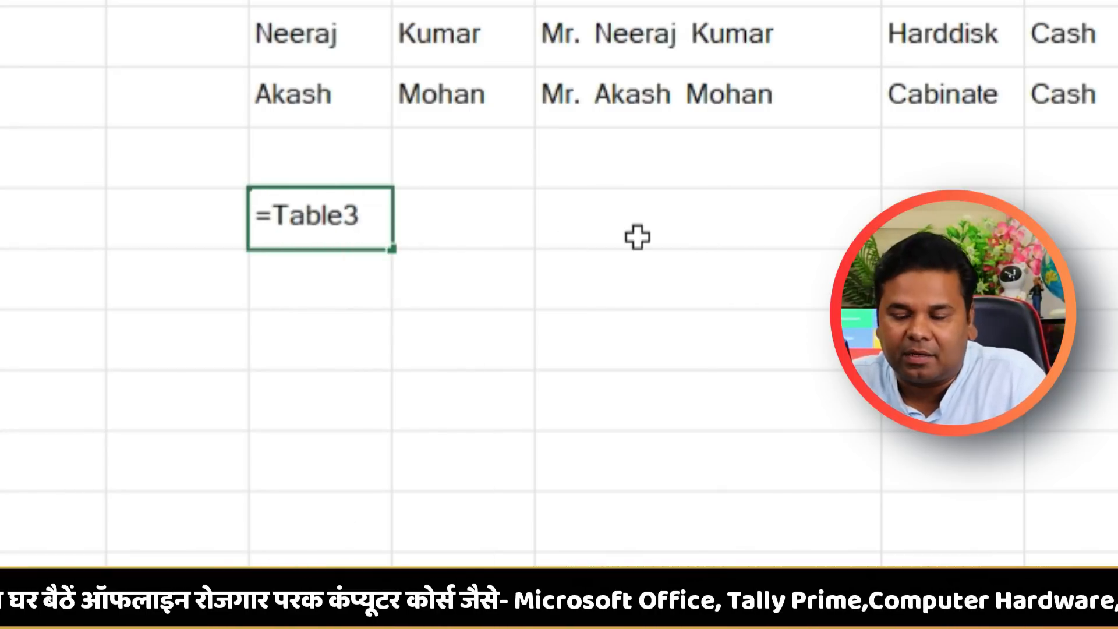
{"action": "type", "text": "["}
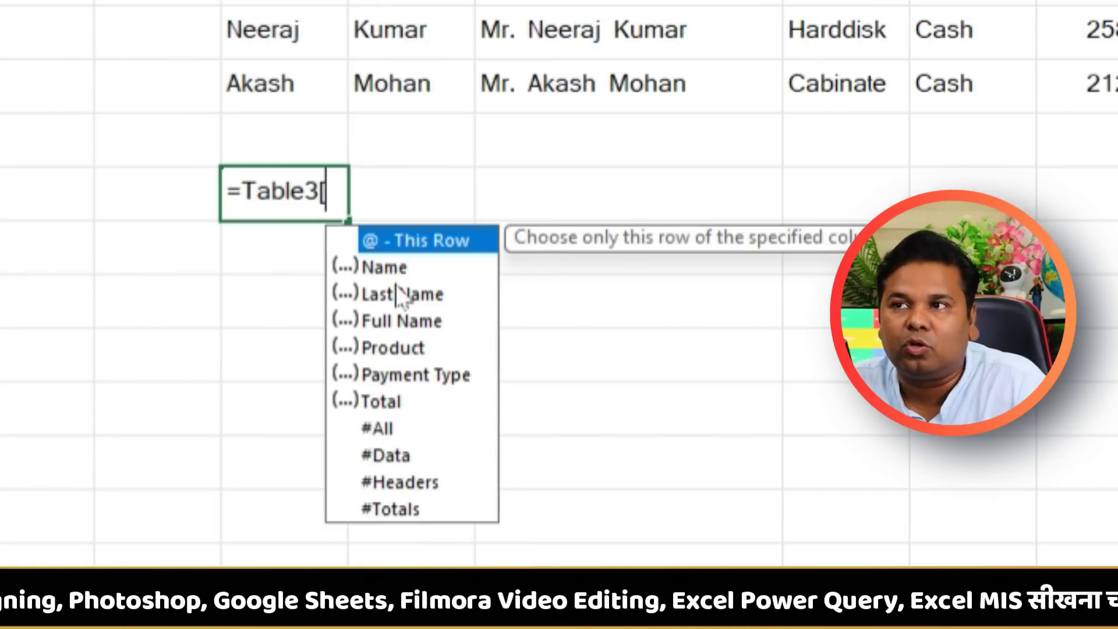
{"action": "double_click", "coordinate": [411, 350]}
{"action": "type", "text": "]"}
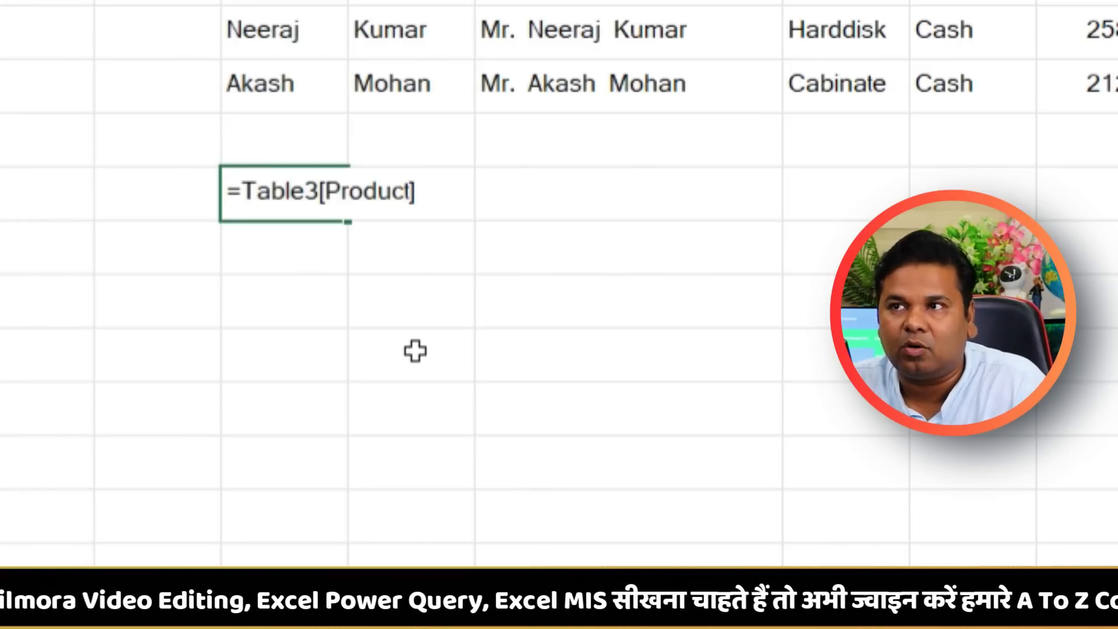
{"action": "key", "text": "ctrl+Return"}
{"action": "left_click_drag", "start_coordinate": [305, 219], "coordinate": [279, 201]}
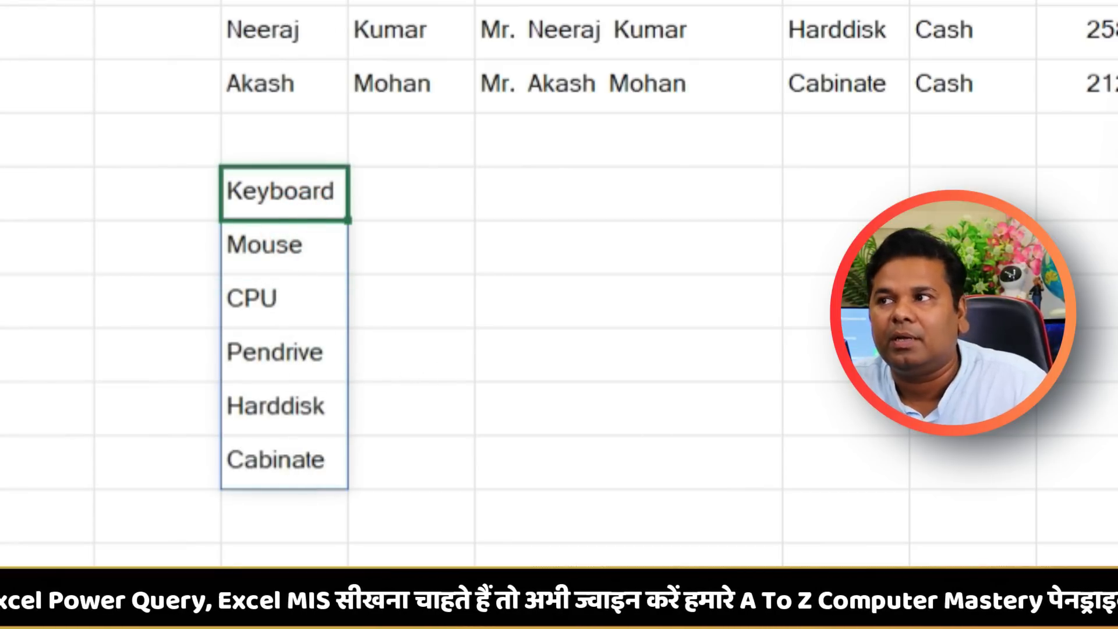
{"action": "key", "text": "Escape"}
{"action": "left_click", "coordinate": [425, 175]}
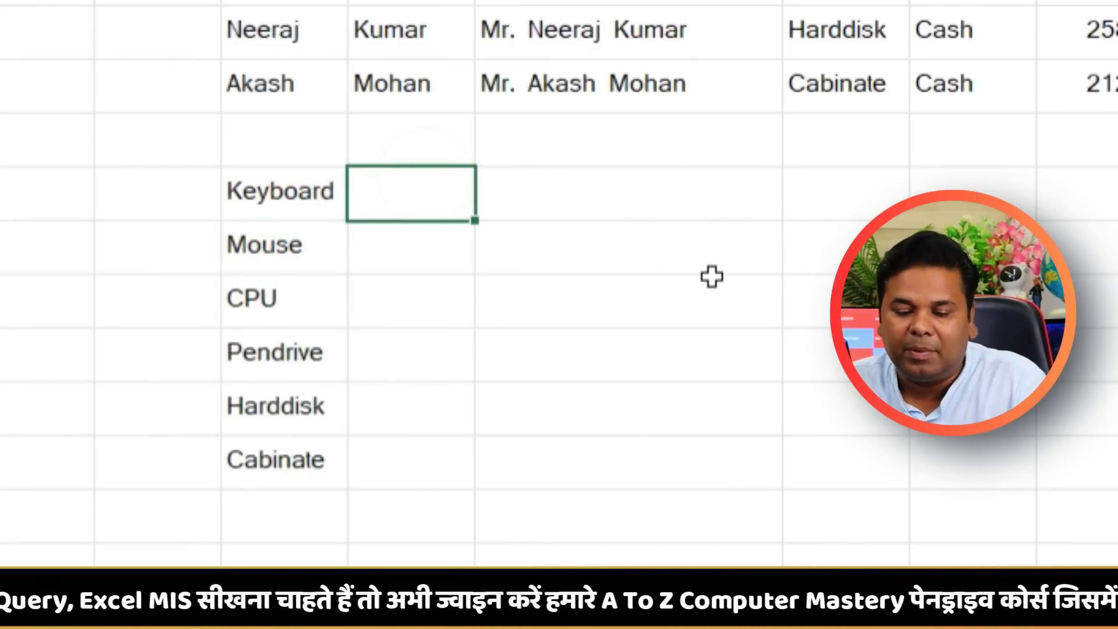
{"action": "type", "text": "="}
{"action": "key", "text": "Escape"}
Step: List the table's Total column beside the product list by entering =Table3[Total] in cell E10
{"action": "left_click", "coordinate": [650, 229]}
{"action": "left_click", "coordinate": [662, 192]}
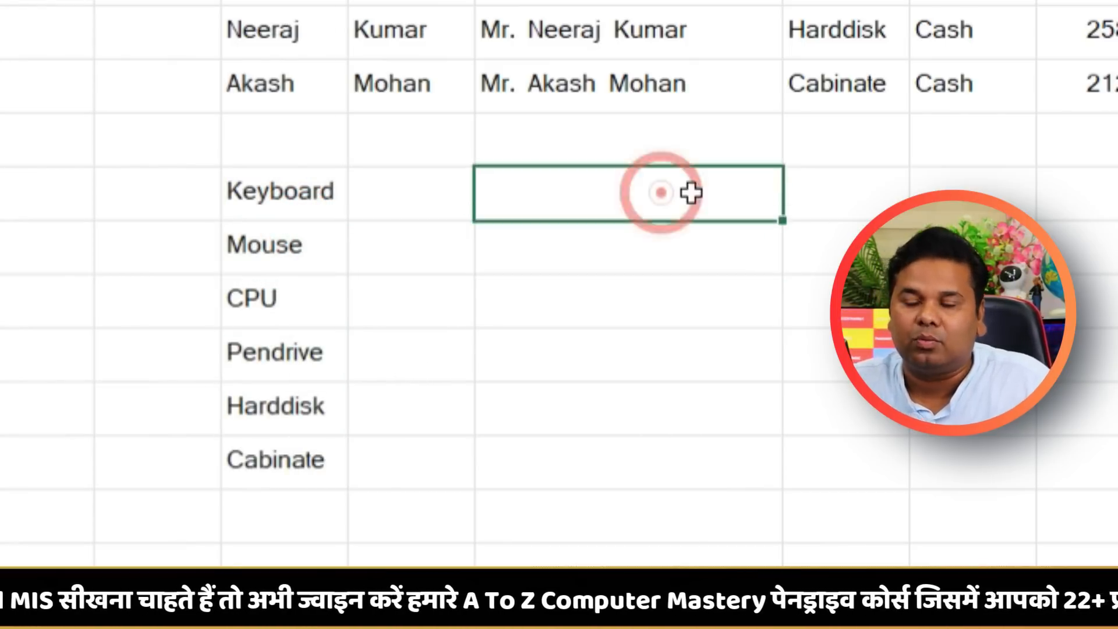
{"action": "type", "text": "=table3["}
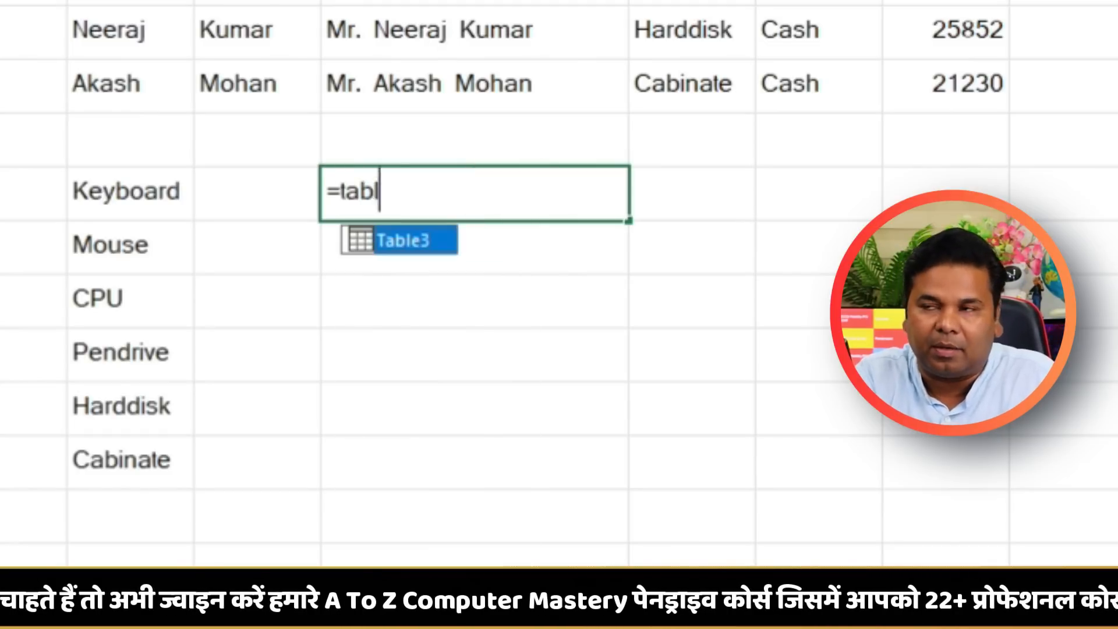
{"action": "double_click", "coordinate": [390, 239]}
{"action": "type", "text": "["}
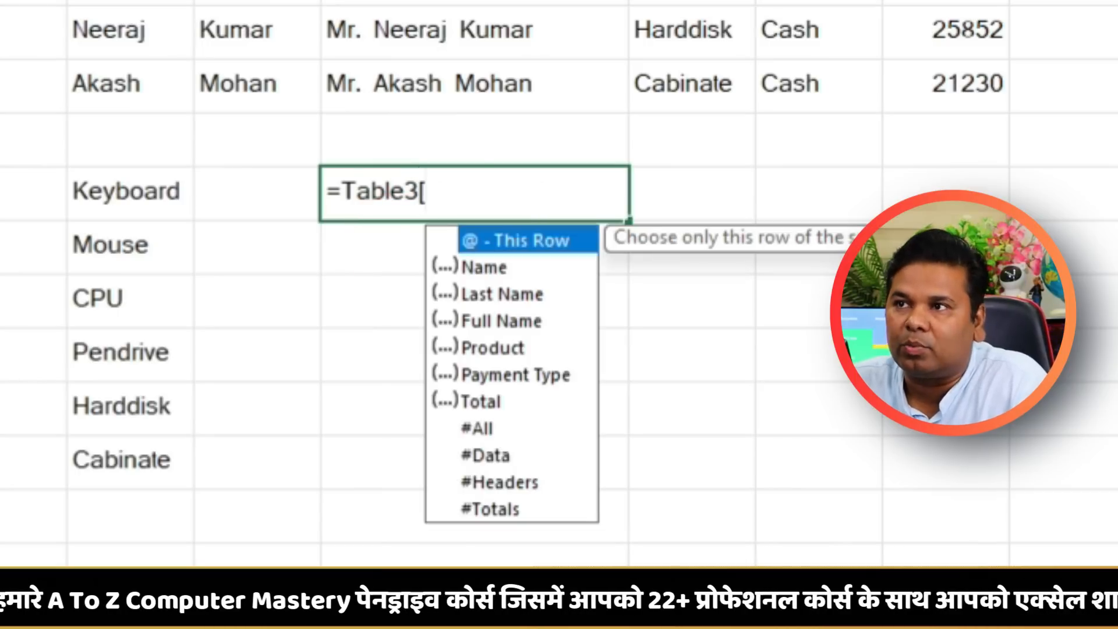
{"action": "left_click", "coordinate": [492, 402]}
{"action": "double_click", "coordinate": [492, 402]}
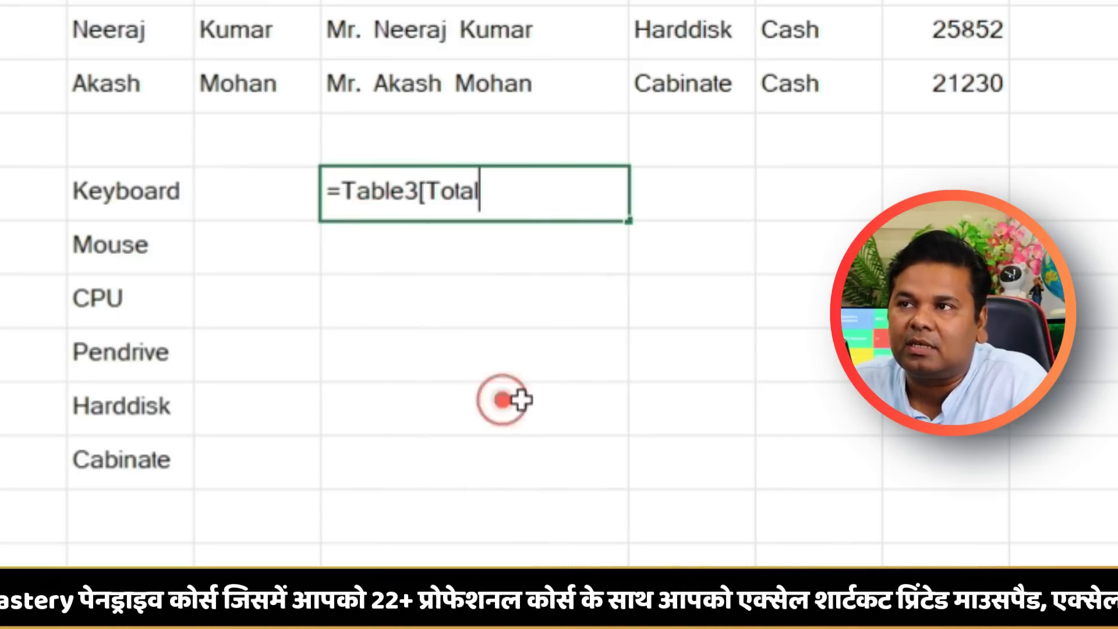
{"action": "type", "text": "]"}
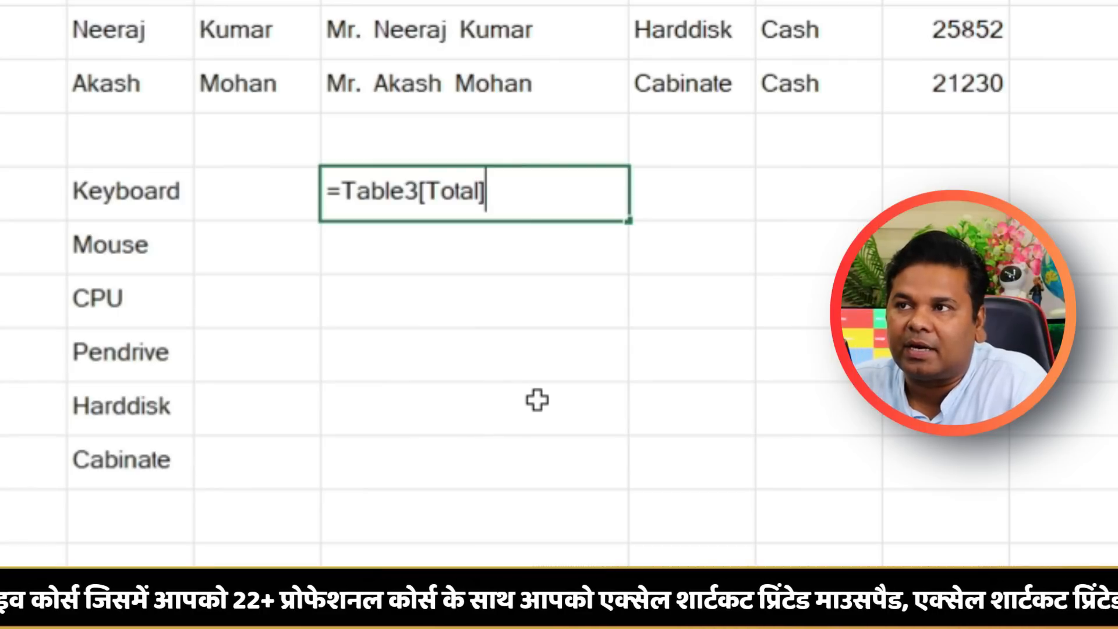
{"action": "key", "text": "Return"}
{"action": "left_click_drag", "start_coordinate": [577, 190], "coordinate": [554, 460]}
{"action": "left_click_drag", "start_coordinate": [121, 190], "coordinate": [120, 460]}
{"action": "left_click_drag", "start_coordinate": [532, 192], "coordinate": [524, 459]}
Step: Return the entire table including its header row by entering =Table3[#All] in cell G10
{"action": "left_click", "coordinate": [831, 193]}
{"action": "type", "text": "=ta"}
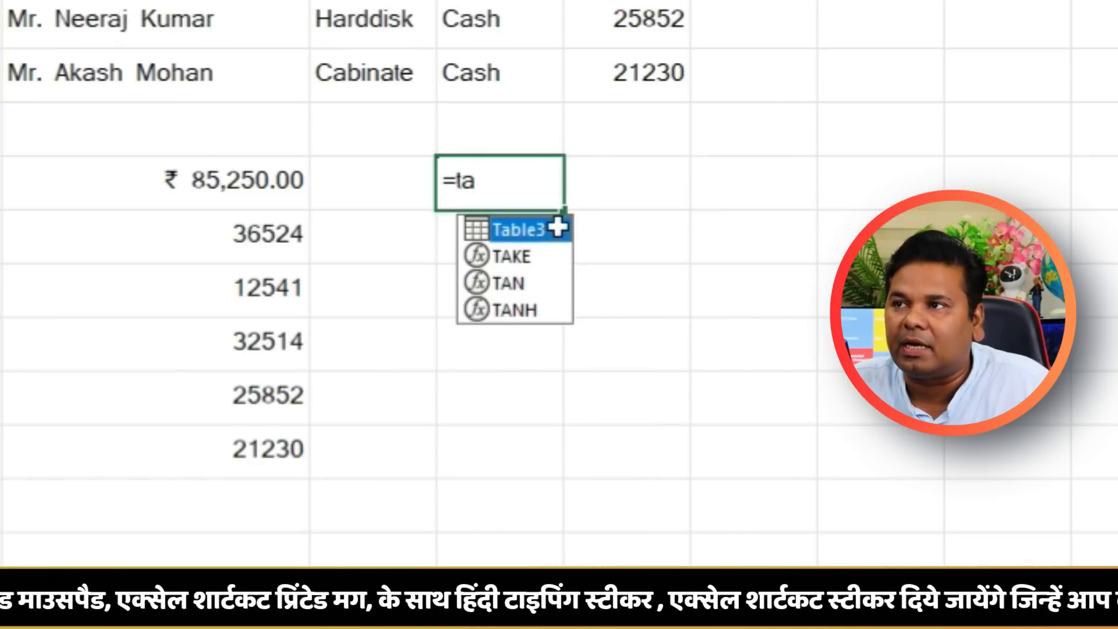
{"action": "double_click", "coordinate": [562, 231]}
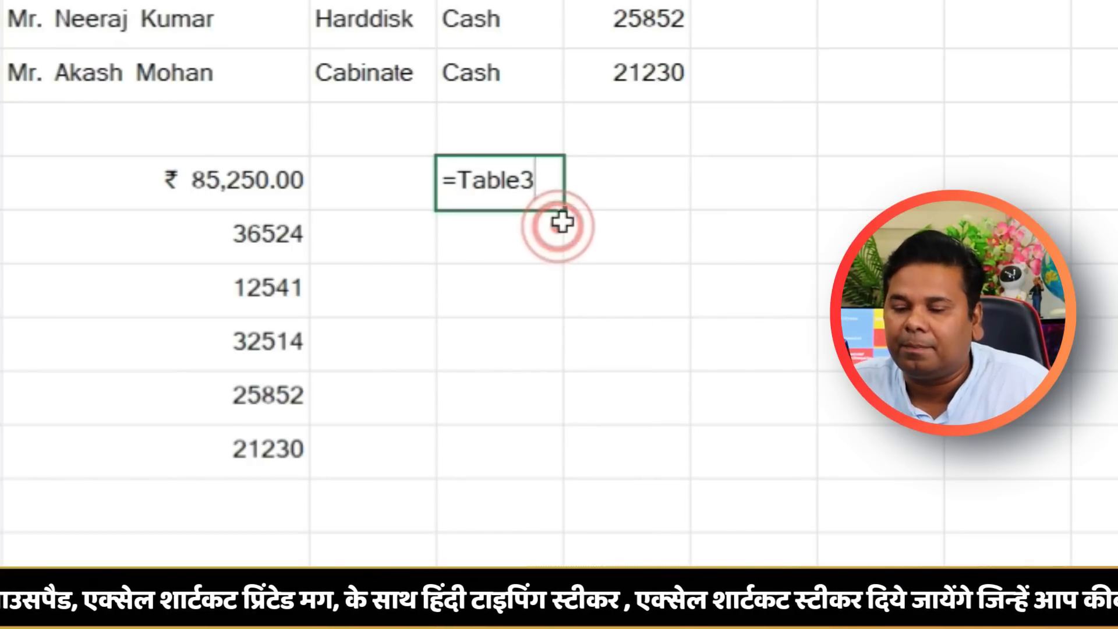
{"action": "type", "text": "["}
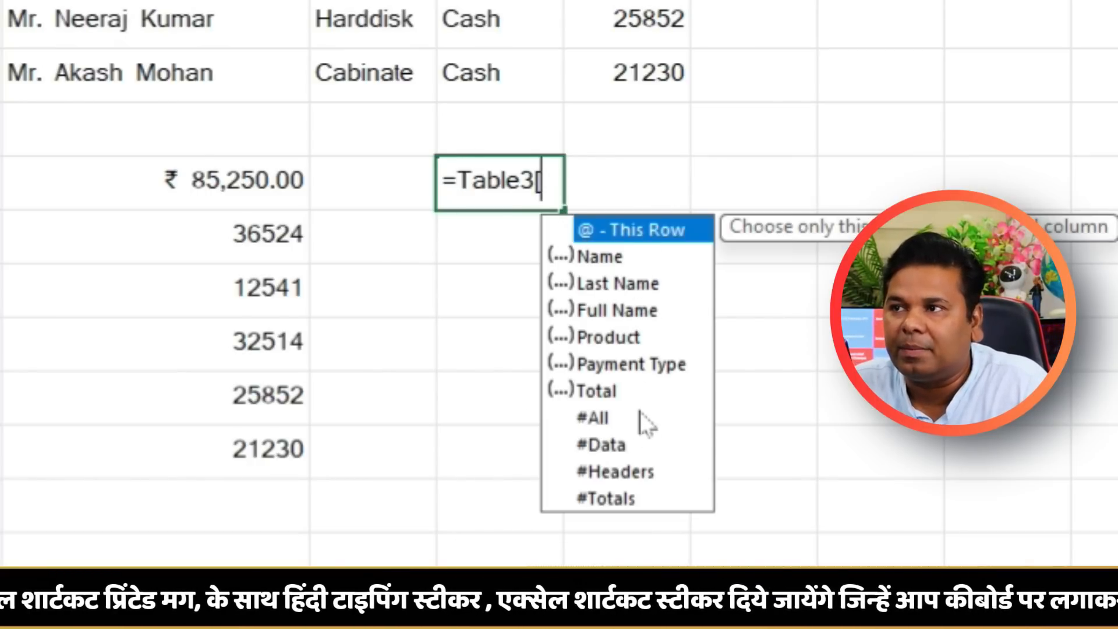
{"action": "left_click", "coordinate": [610, 415]}
{"action": "double_click", "coordinate": [612, 415]}
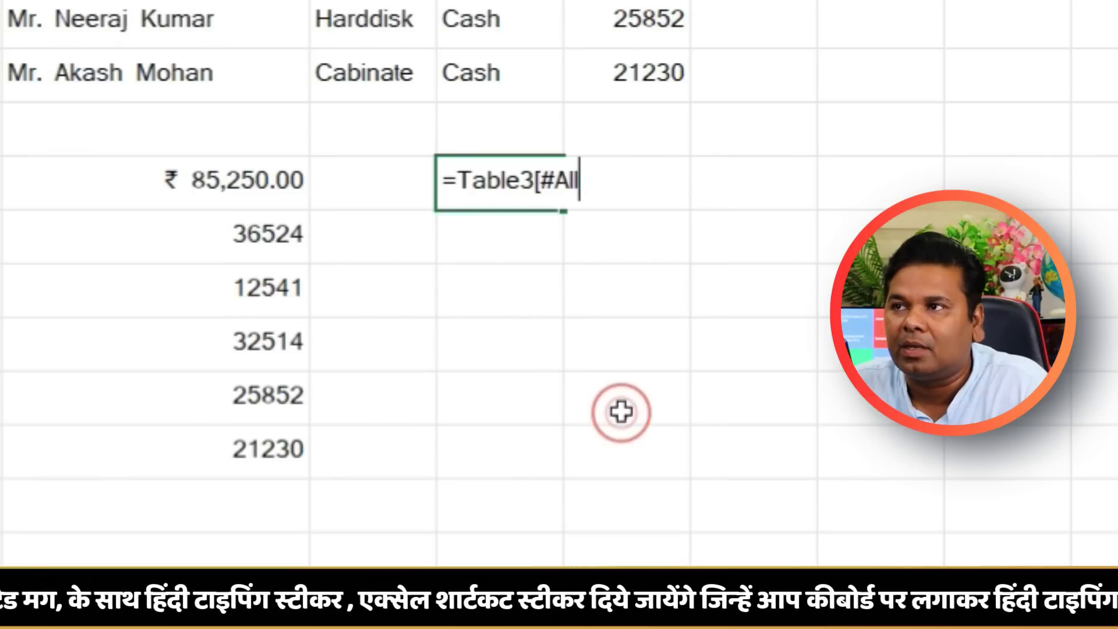
{"action": "type", "text": "]"}
{"action": "key", "text": "Return"}
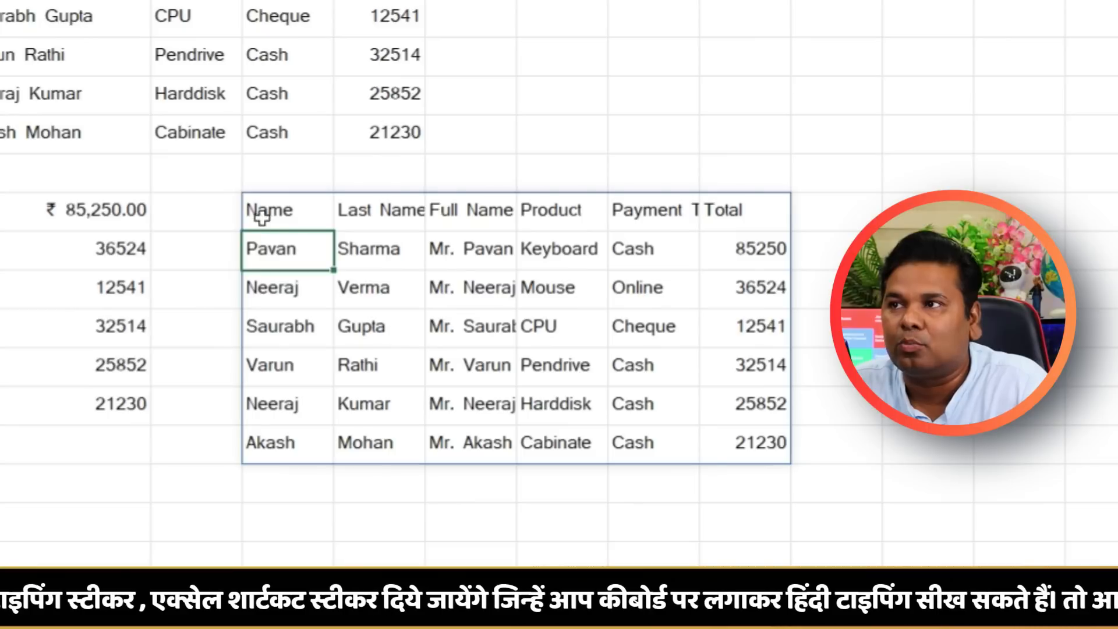
{"action": "left_click_drag", "start_coordinate": [262, 217], "coordinate": [779, 447]}
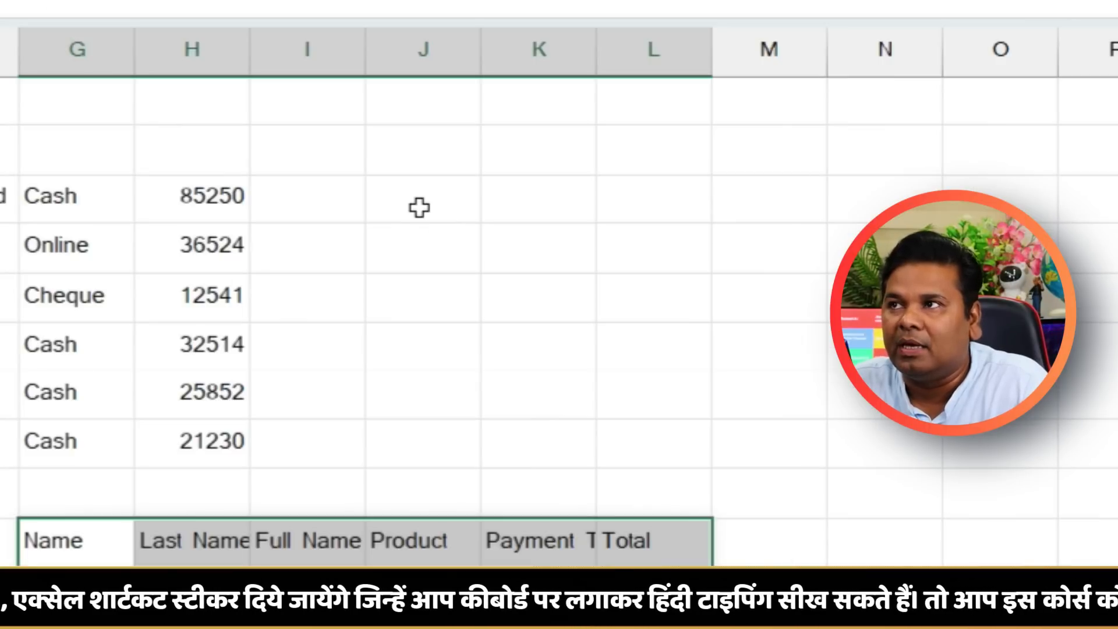
Step: List the table's Full Name column in cell J3 with a formula referencing Table3[Full Name]
{"action": "left_click", "coordinate": [405, 201]}
{"action": "type", "text": "=tabl"}
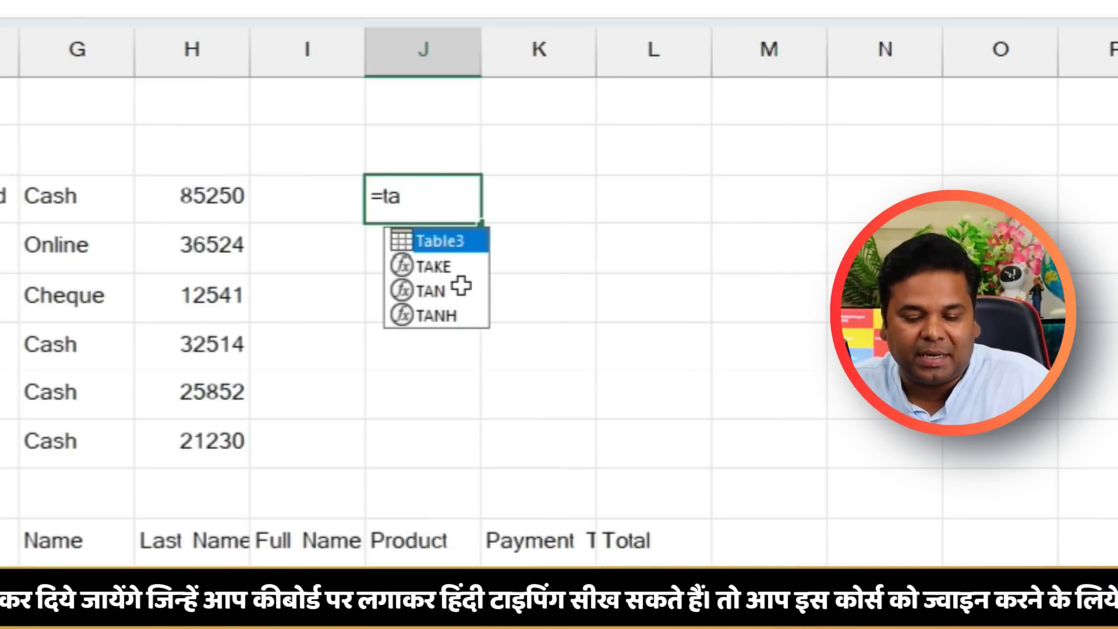
{"action": "double_click", "coordinate": [454, 244]}
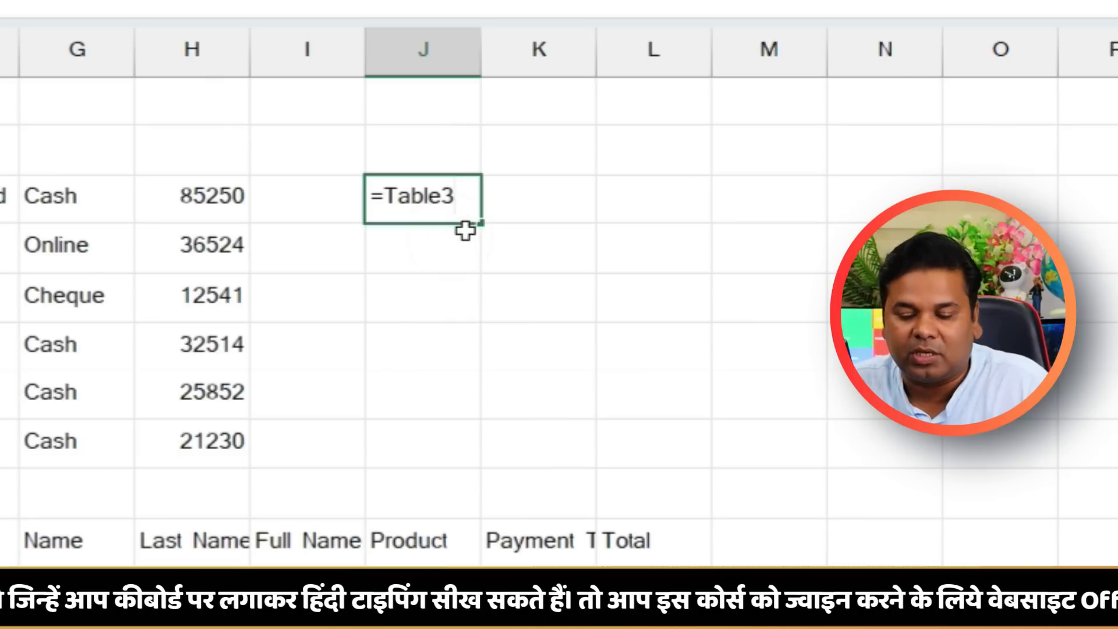
{"action": "type", "text": "["}
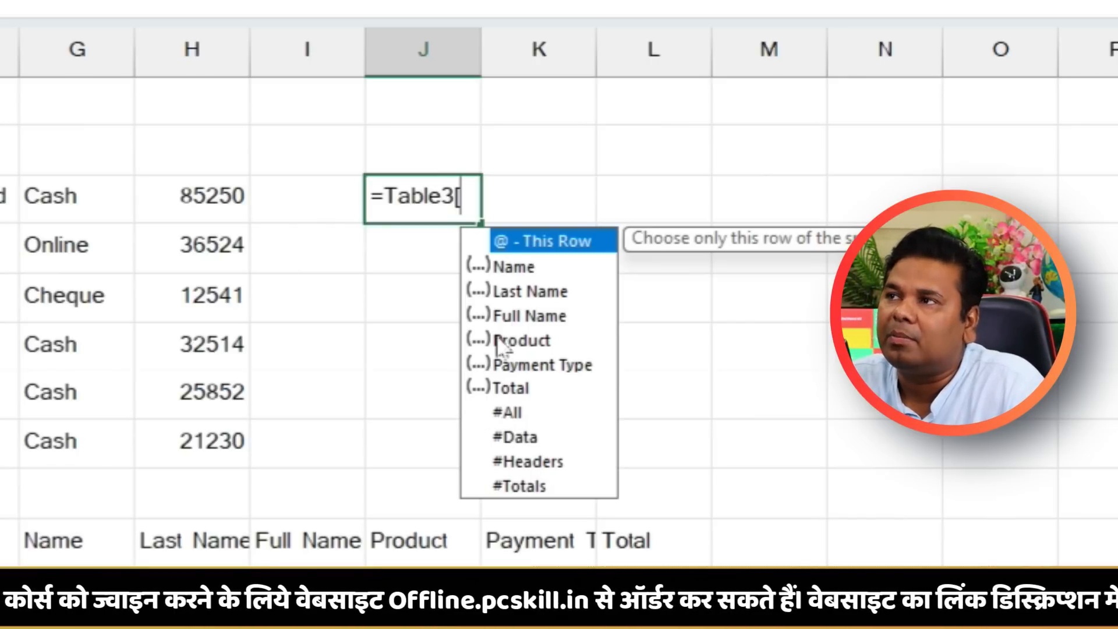
{"action": "left_click", "coordinate": [529, 316]}
{"action": "double_click", "coordinate": [529, 316]}
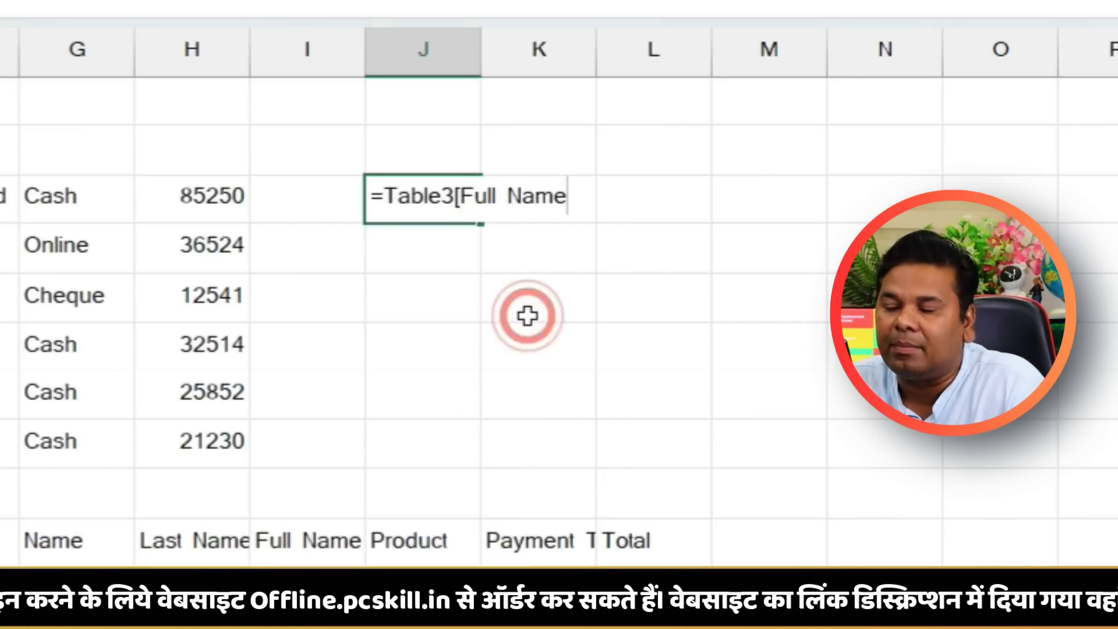
{"action": "left_click_drag", "start_coordinate": [392, 187], "coordinate": [607, 462]}
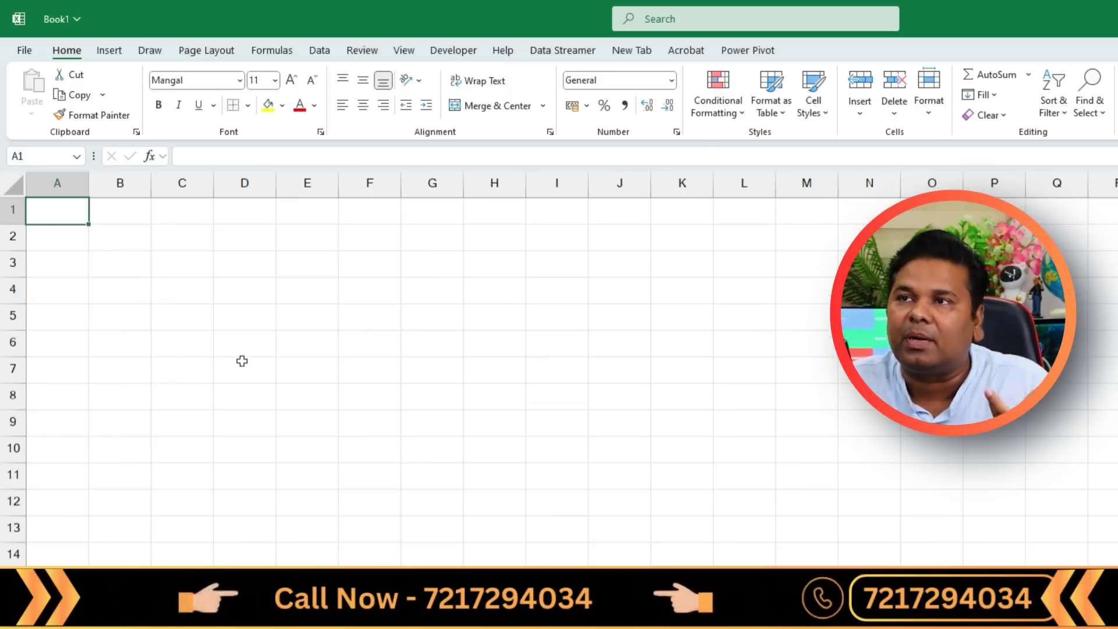
Step: On a blank sheet, return the table's first three rows and two columns by entering =TAKE(Table3, 3, 2) in cell C3
{"action": "left_click", "coordinate": [180, 255]}
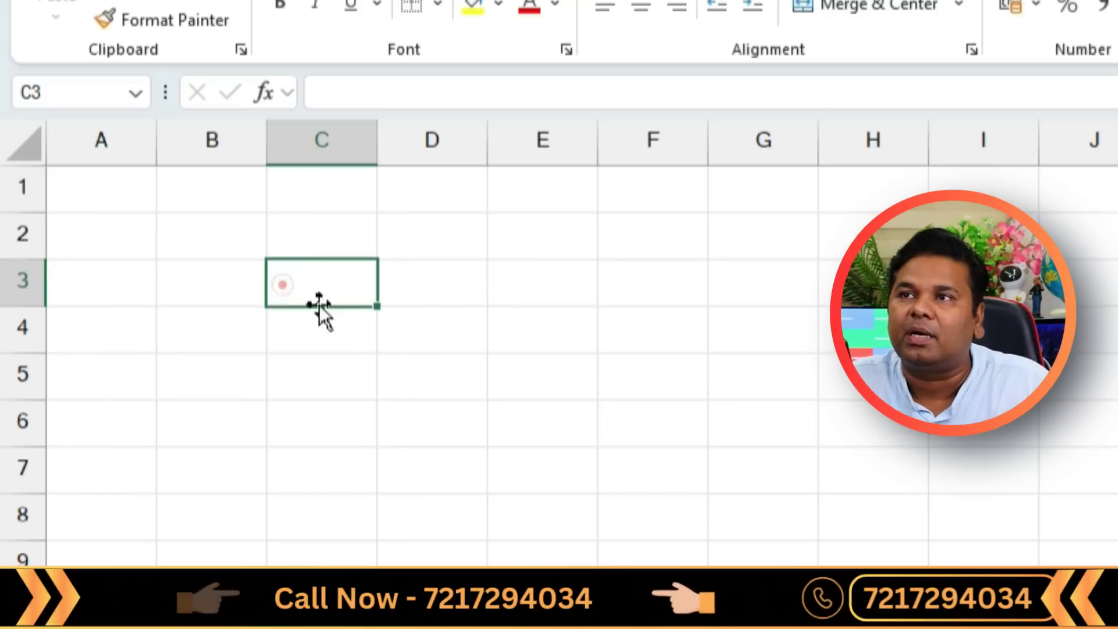
{"action": "type", "text": "="}
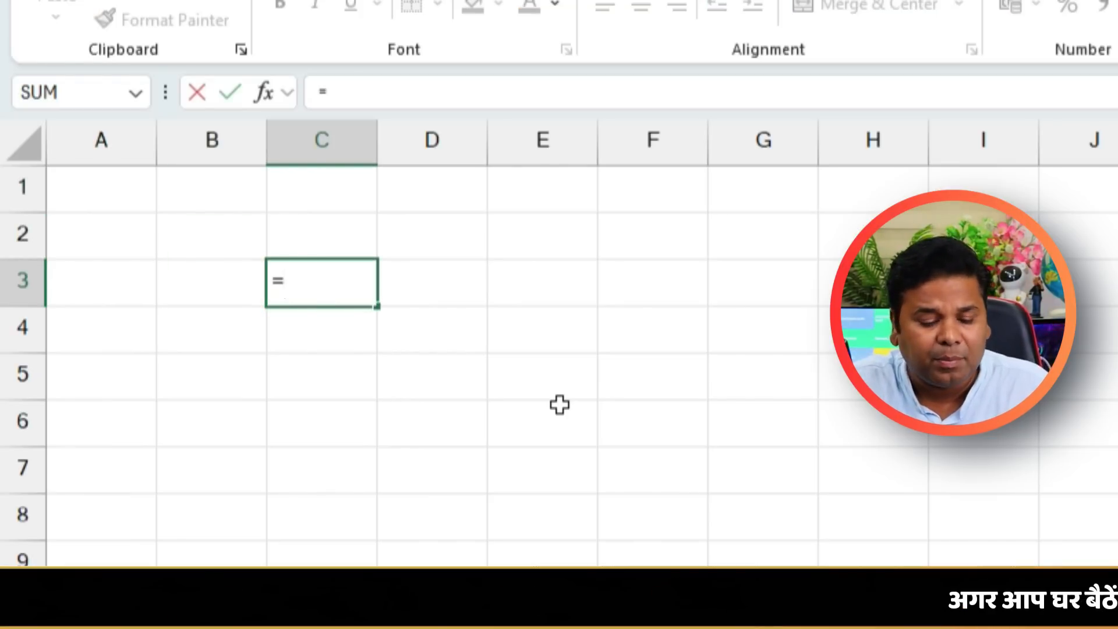
{"action": "type", "text": "tak"}
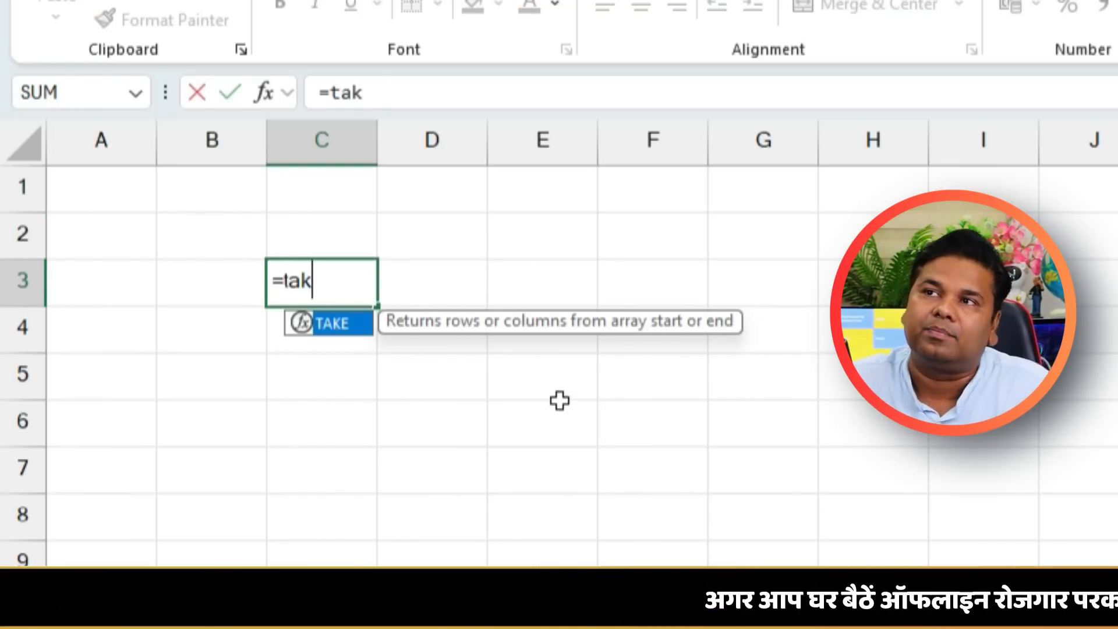
{"action": "key", "text": "Tab"}
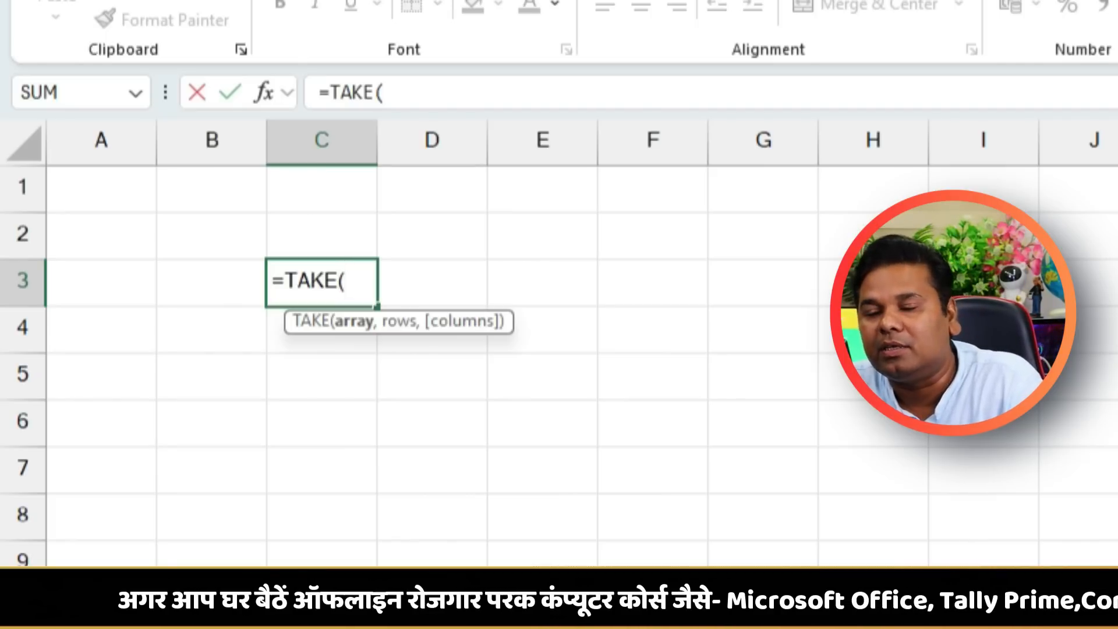
{"action": "type", "text": "ta"}
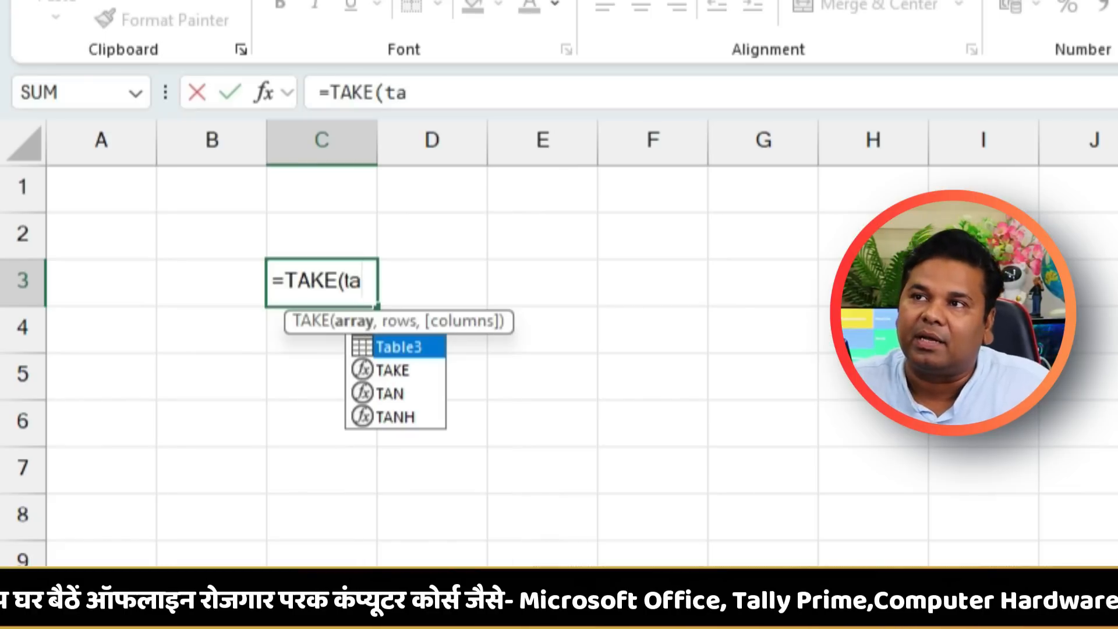
{"action": "double_click", "coordinate": [406, 347]}
{"action": "type", "text": ","}
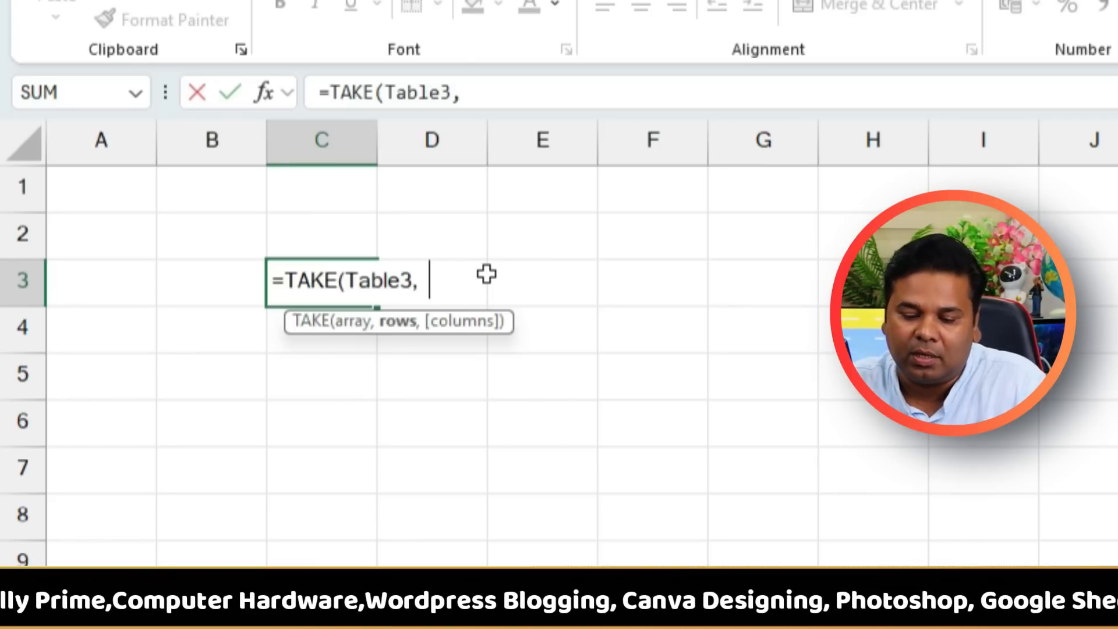
{"action": "type", "text": "3, 21"}
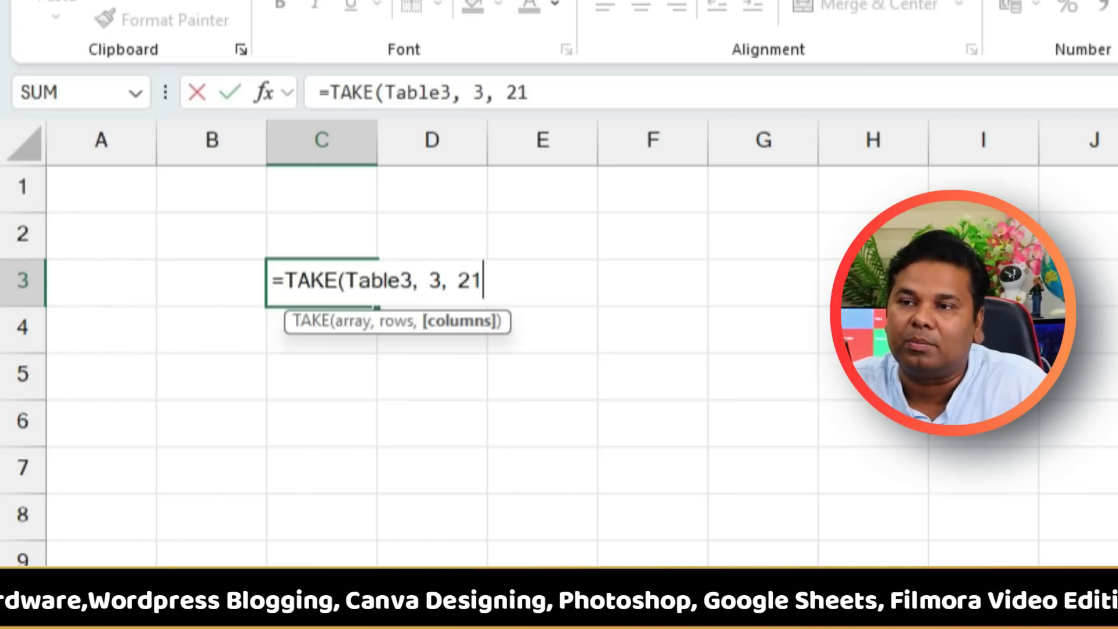
{"action": "key", "text": "BackSpace"}
{"action": "type", "text": ")"}
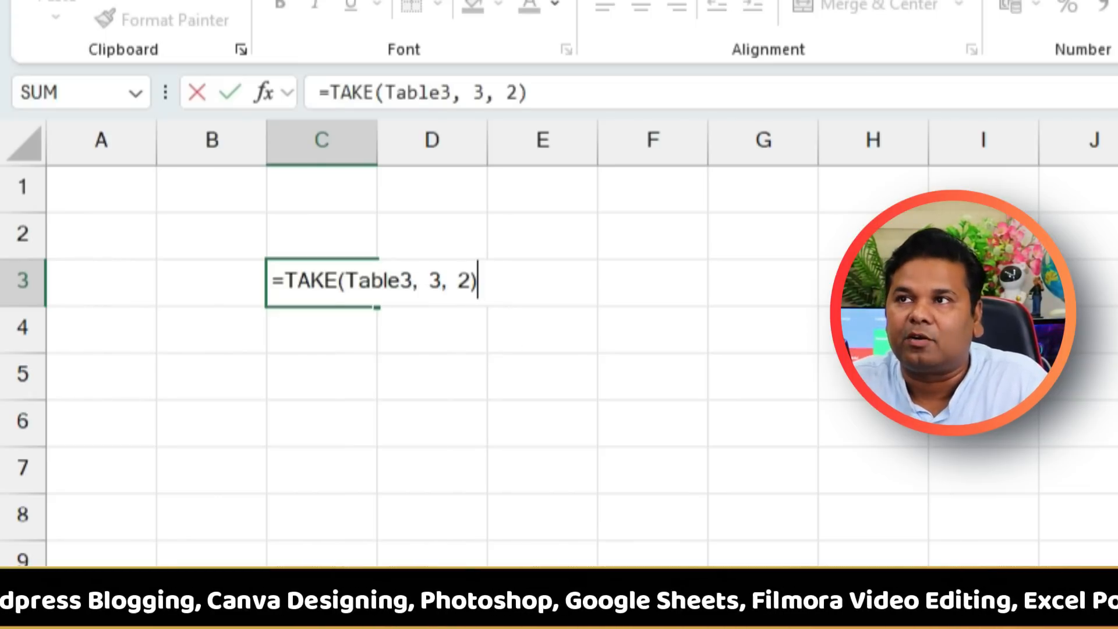
{"action": "key", "text": "Return"}
{"action": "left_click", "coordinate": [342, 262]}
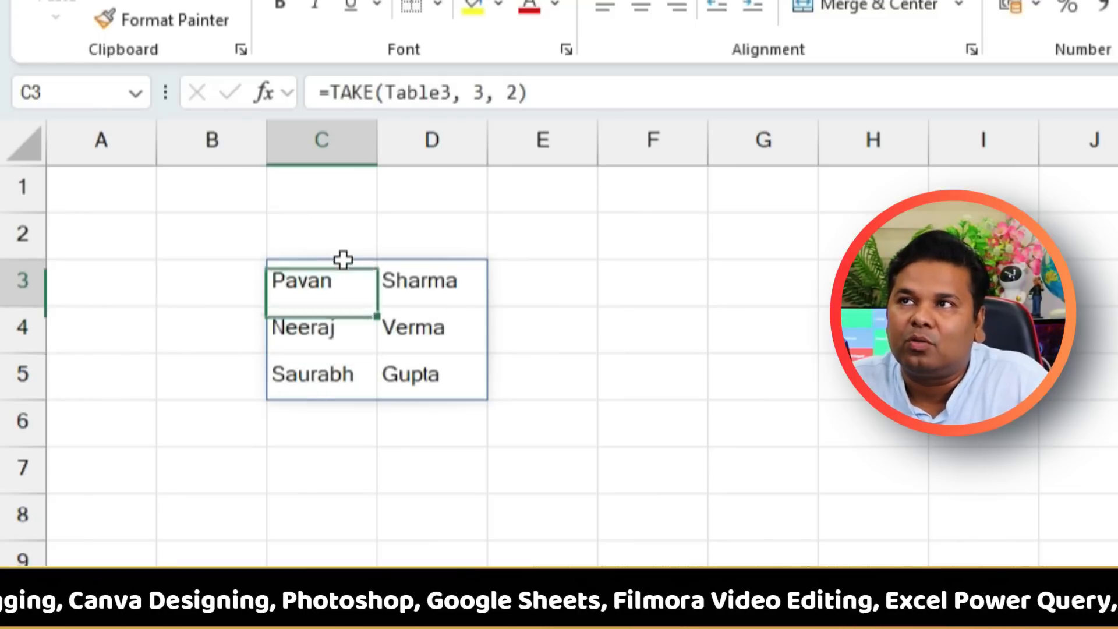
{"action": "left_click_drag", "start_coordinate": [291, 286], "coordinate": [437, 379]}
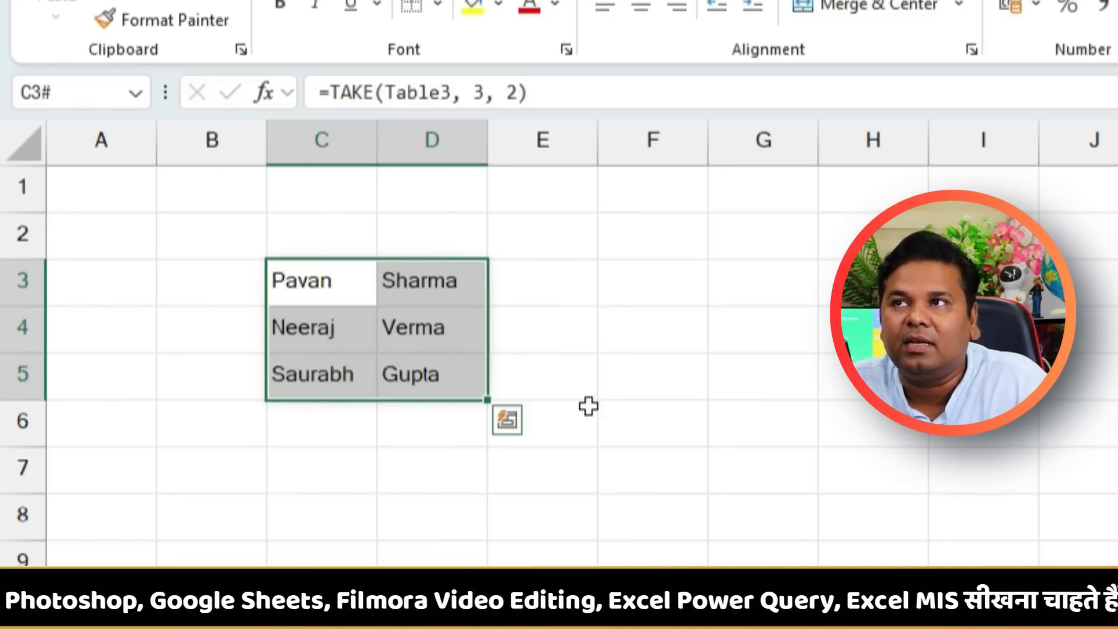
{"action": "left_click", "coordinate": [473, 92]}
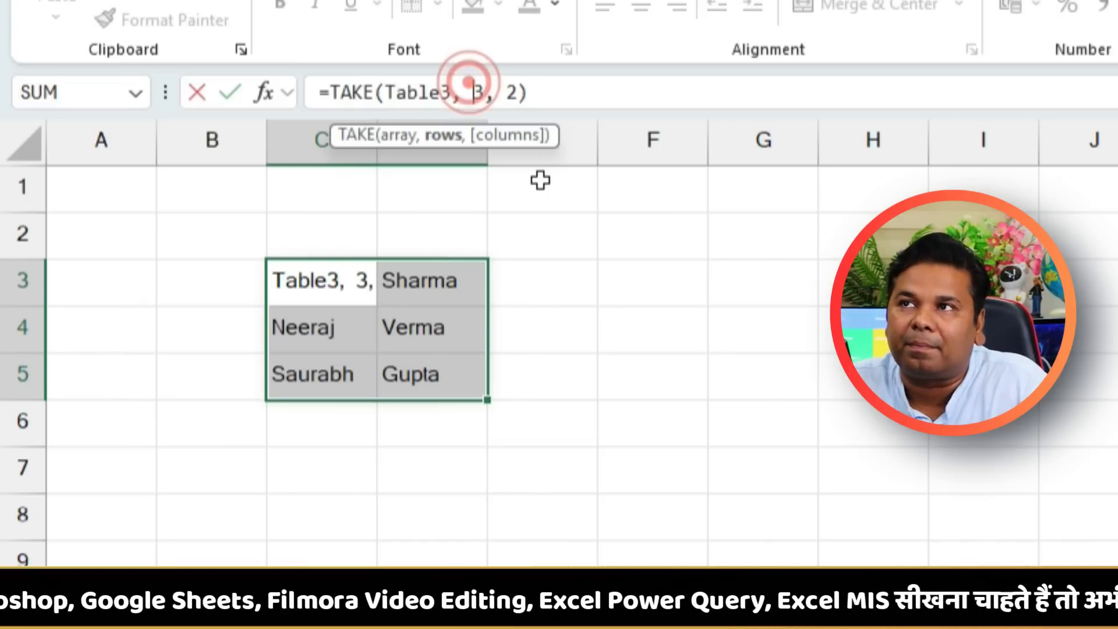
{"action": "left_click", "coordinate": [703, 473]}
{"action": "key", "text": "Escape"}
{"action": "left_click", "coordinate": [325, 348]}
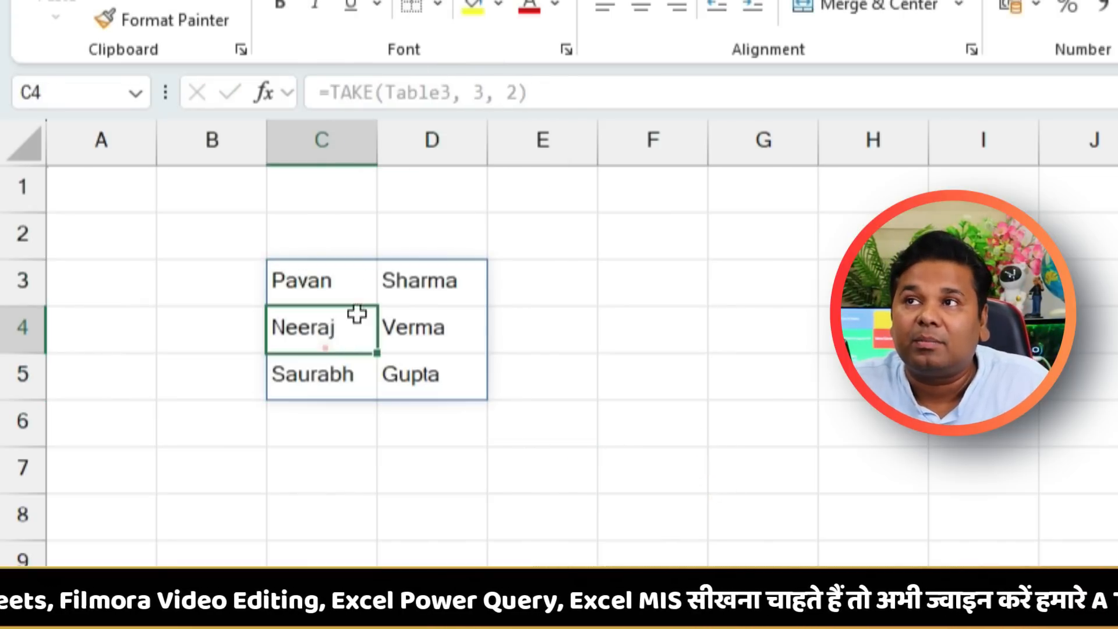
Step: Set both the rows and columns arguments of the TAKE formula in C3 to 5
{"action": "left_click", "coordinate": [310, 280]}
{"action": "left_click", "coordinate": [477, 92]}
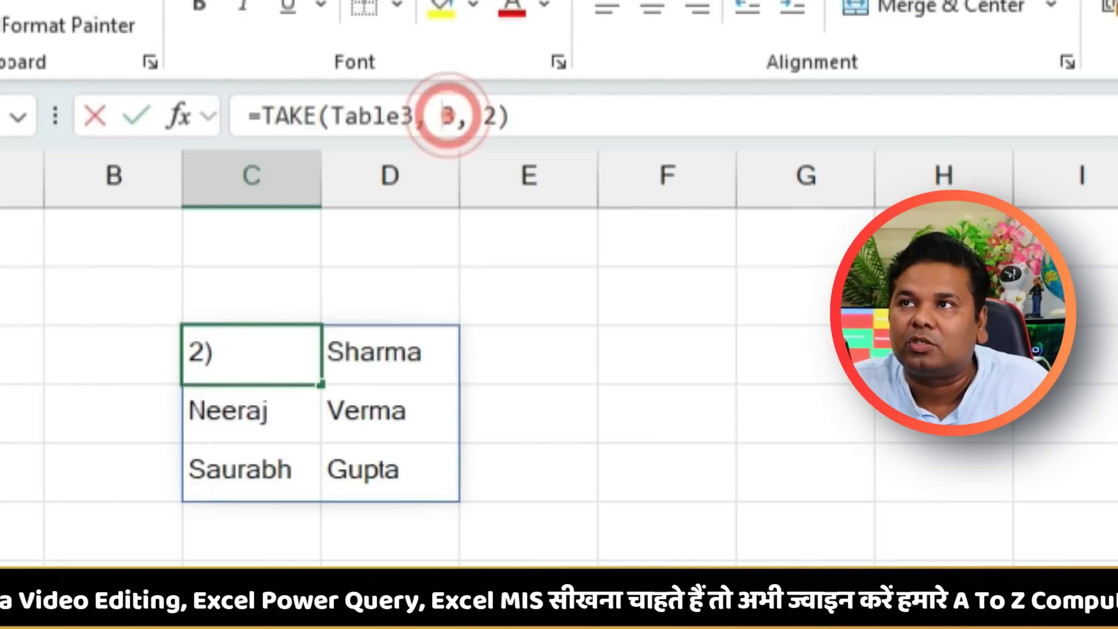
{"action": "double_click", "coordinate": [449, 115]}
{"action": "type", "text": "5"}
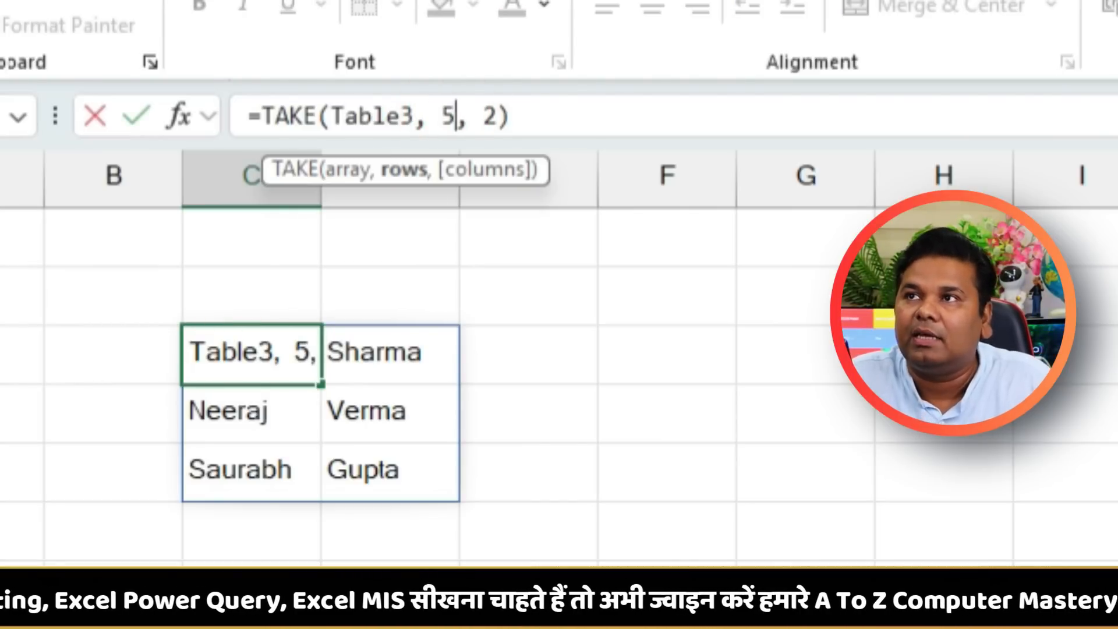
{"action": "double_click", "coordinate": [491, 116]}
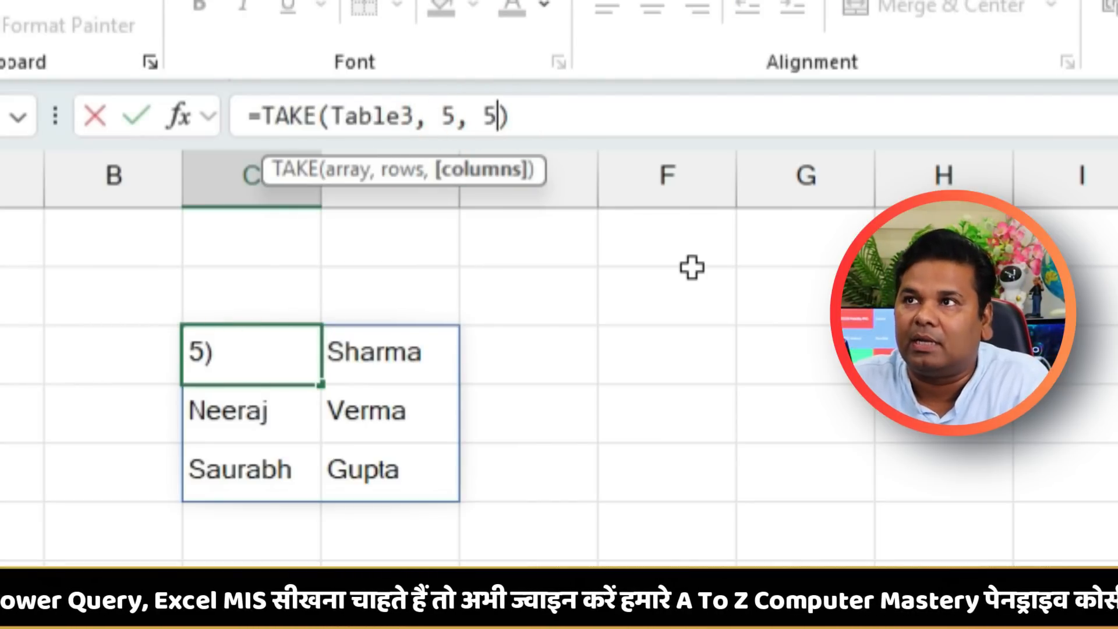
{"action": "type", "text": "5"}
{"action": "key", "text": "Return"}
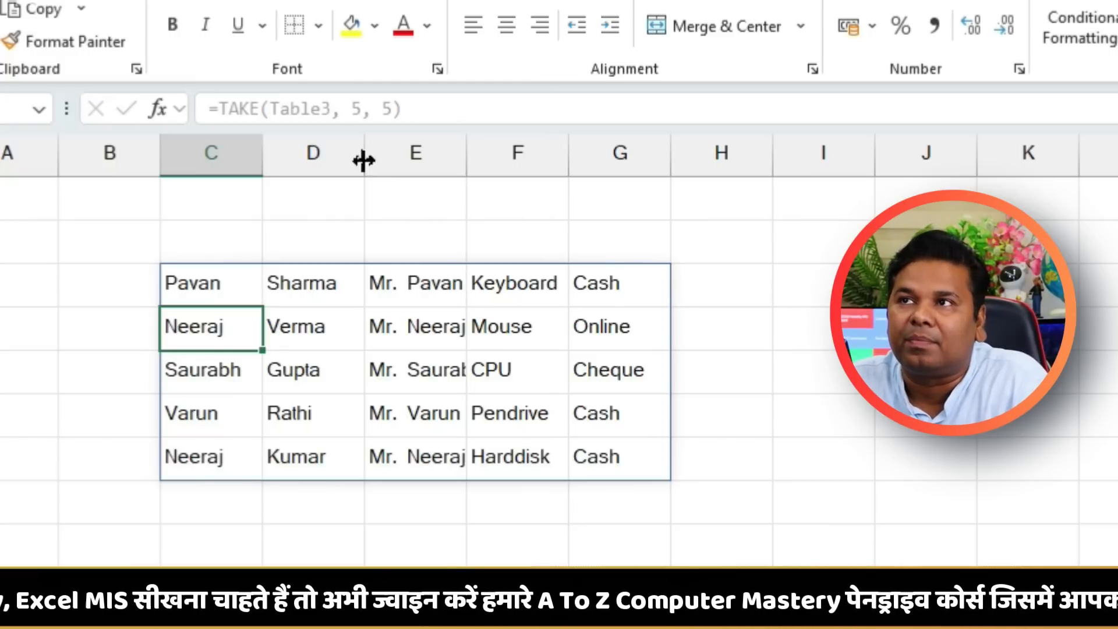
Step: Set the rows argument of the TAKE formula in C3 to -2 and compare the output with the source data's last two rows
{"action": "left_click", "coordinate": [186, 282]}
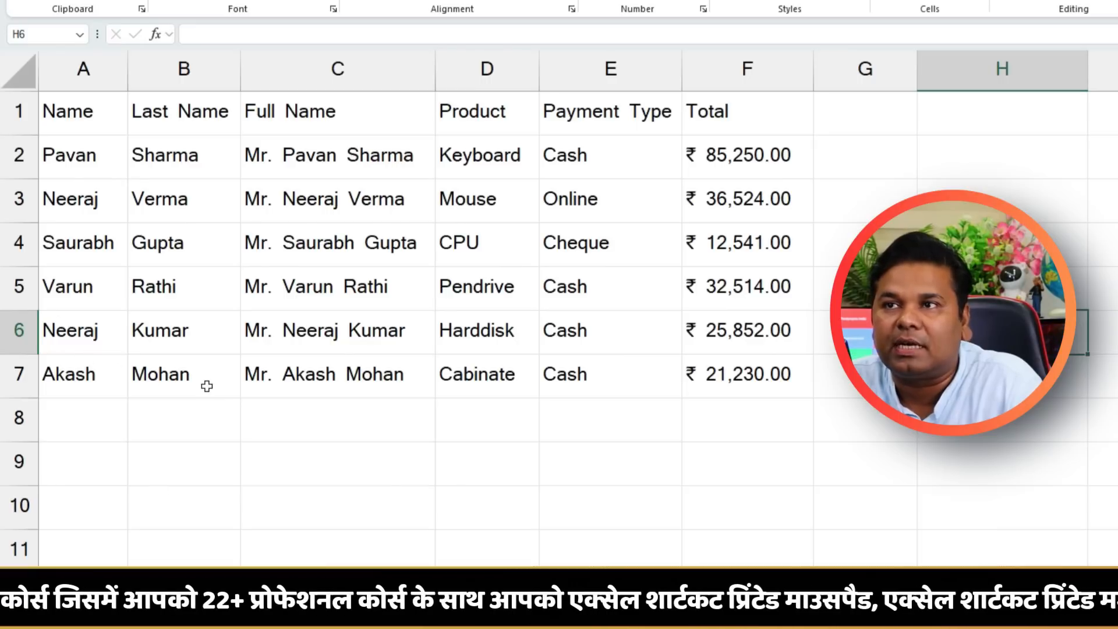
{"action": "left_click_drag", "start_coordinate": [78, 382], "coordinate": [92, 213]}
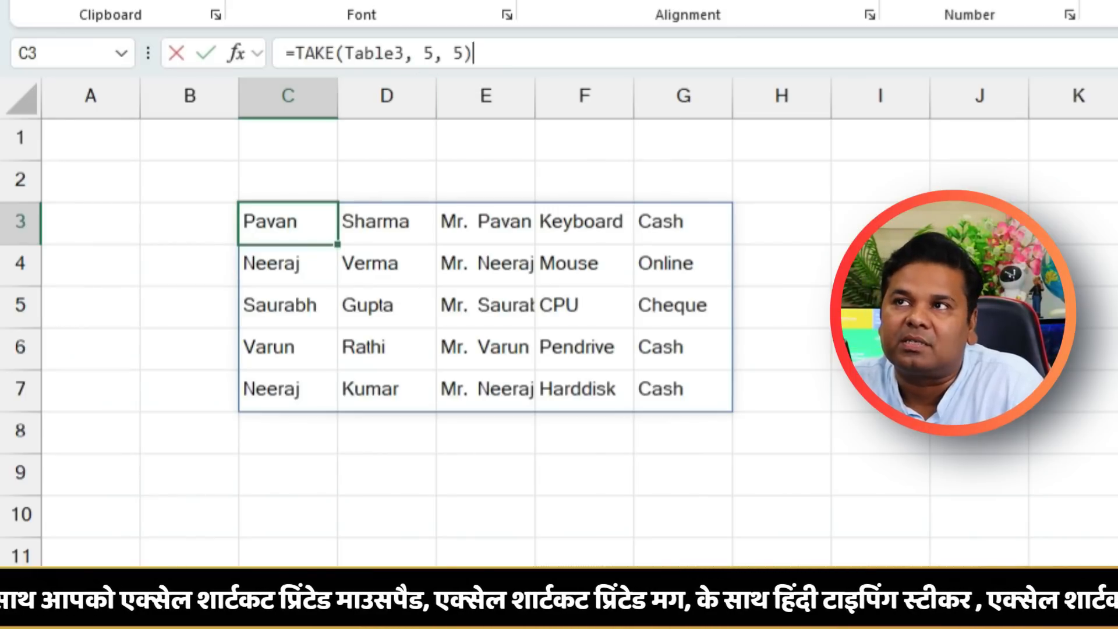
{"action": "double_click", "coordinate": [429, 53]}
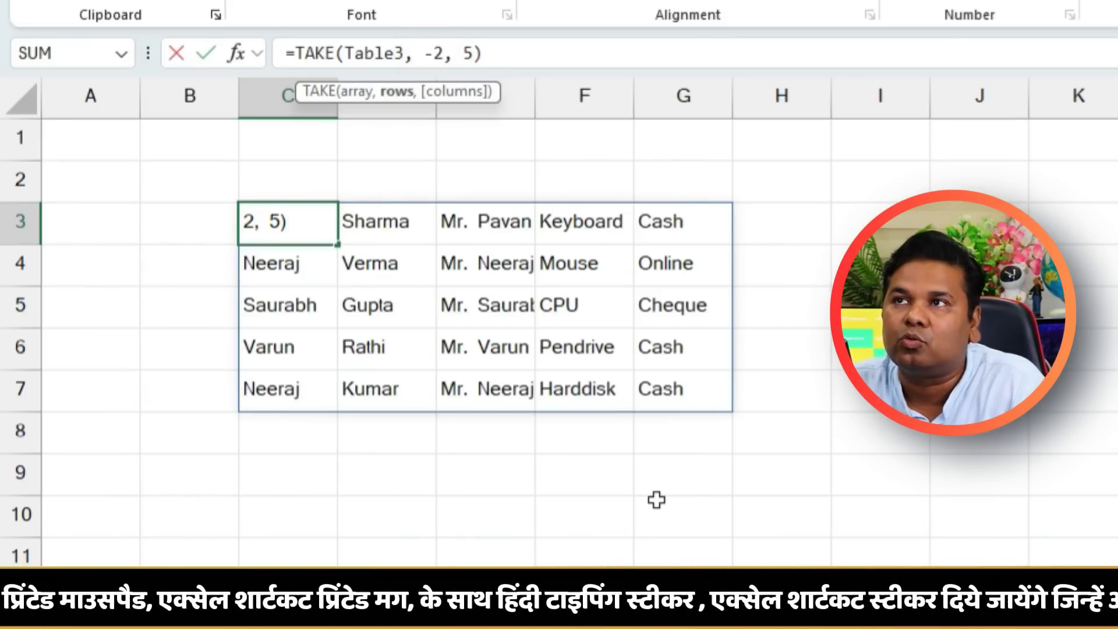
{"action": "key", "text": "Return"}
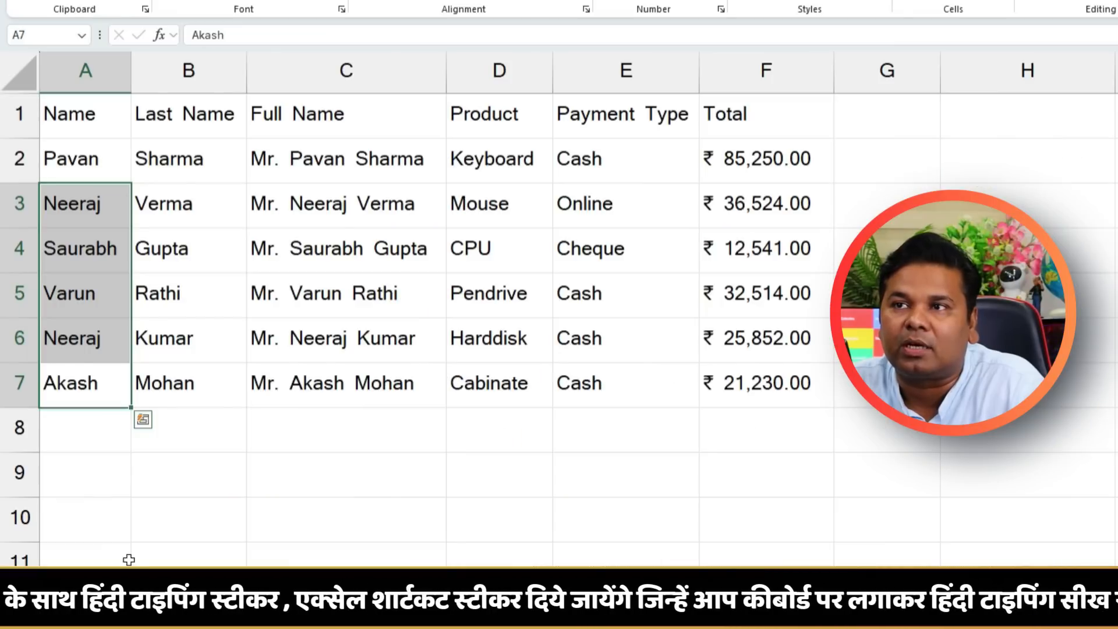
{"action": "left_click", "coordinate": [125, 524]}
{"action": "left_click_drag", "start_coordinate": [99, 337], "coordinate": [115, 402]}
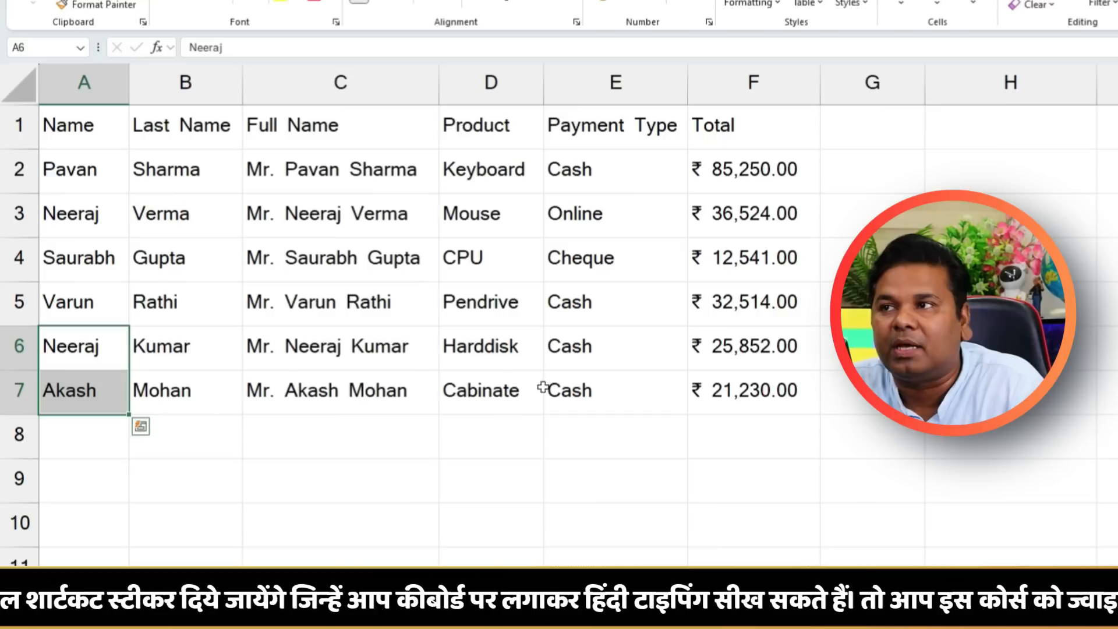
{"action": "left_click_drag", "start_coordinate": [622, 338], "coordinate": [21, 387]}
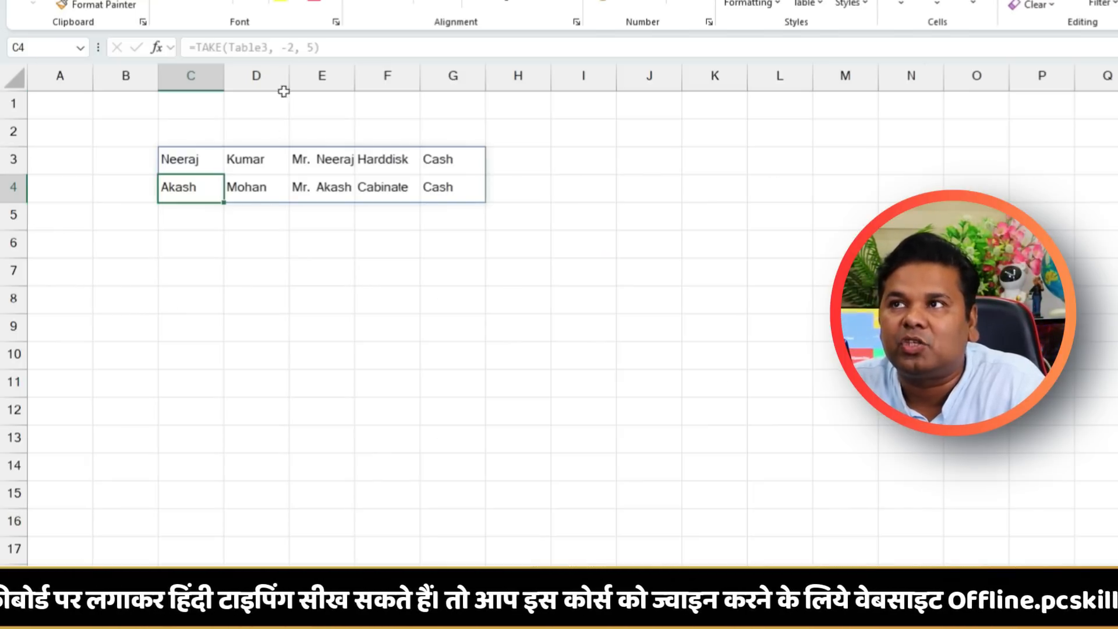
Step: Set the columns argument of the TAKE formula in C3 to 6 to include the Total column
{"action": "key", "text": "BackSpace"}
{"action": "left_click", "coordinate": [309, 47]}
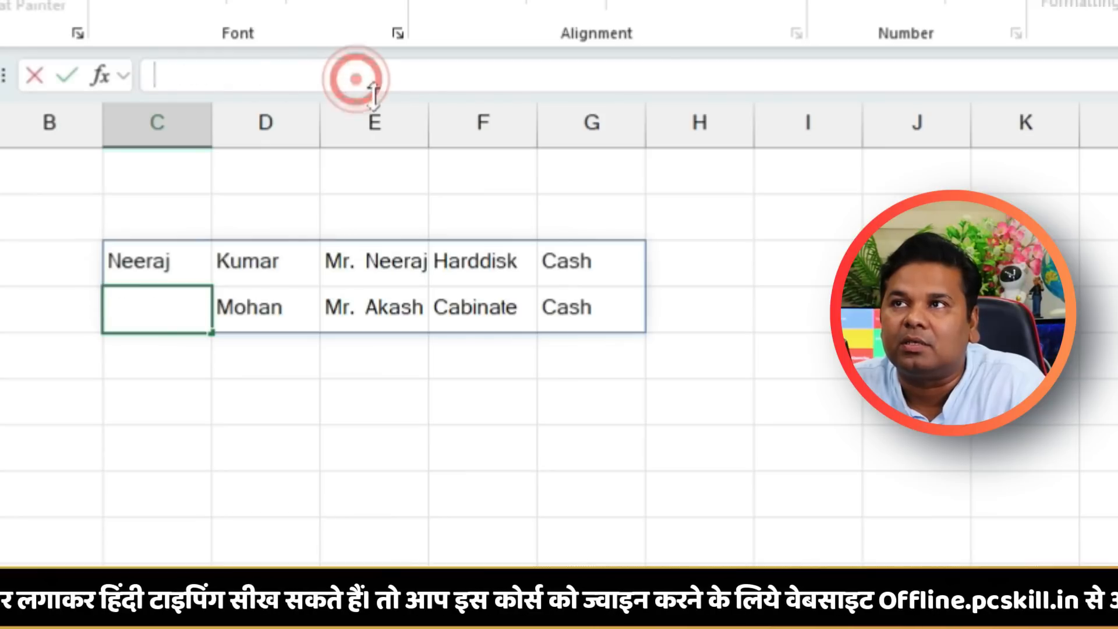
{"action": "left_click", "coordinate": [124, 271]}
{"action": "left_click", "coordinate": [360, 76]}
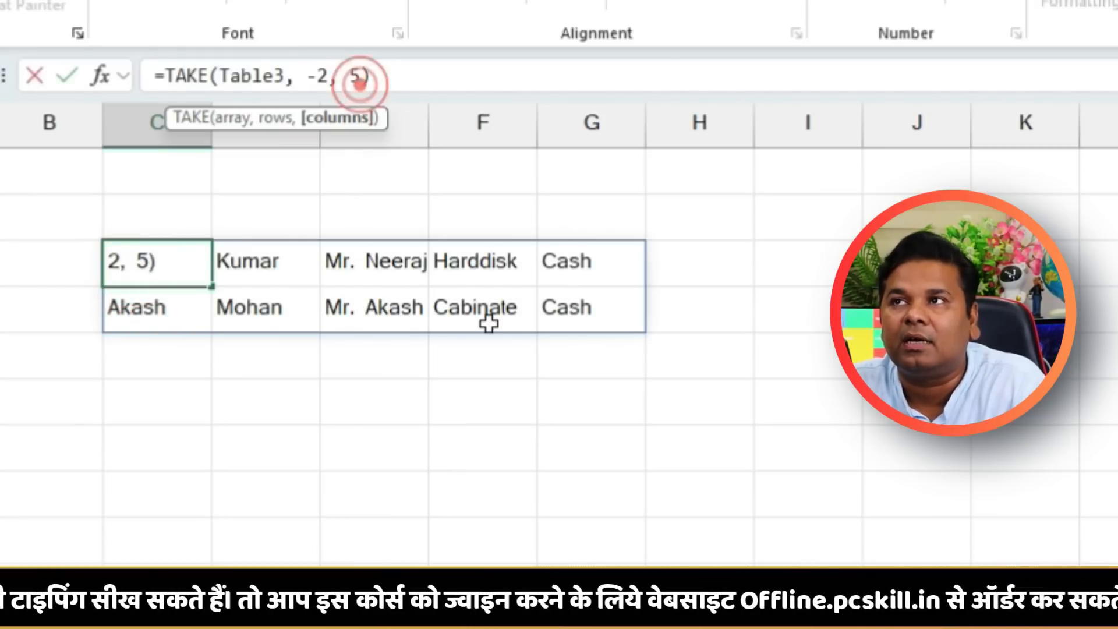
{"action": "key", "text": "BackSpace"}
{"action": "type", "text": "6"}
{"action": "key", "text": "Return"}
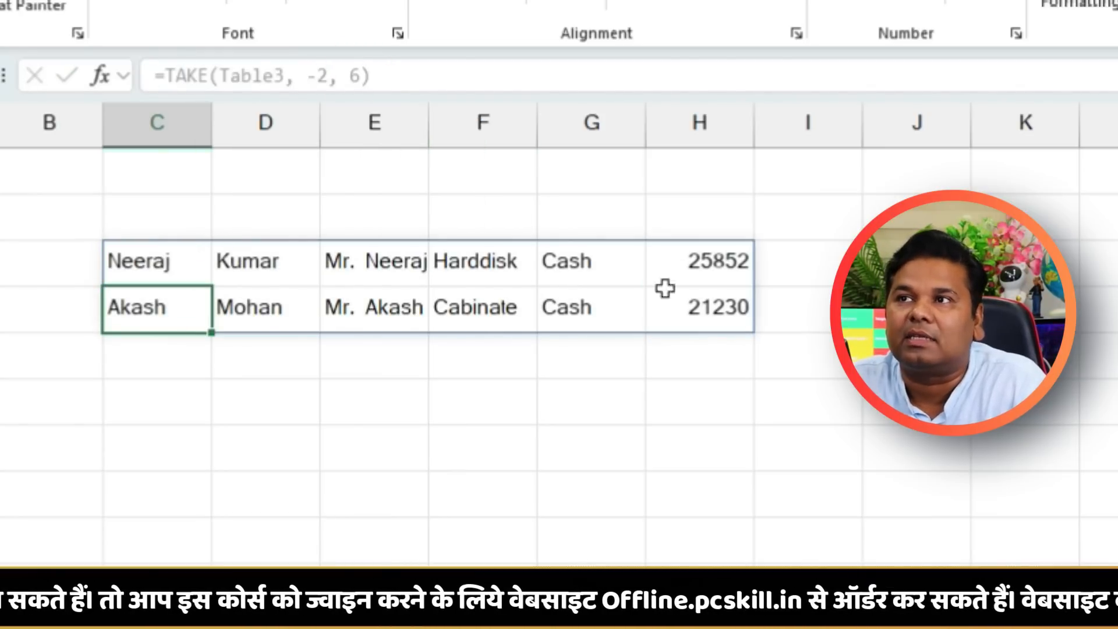
{"action": "left_click", "coordinate": [705, 248]}
{"action": "left_click", "coordinate": [566, 502]}
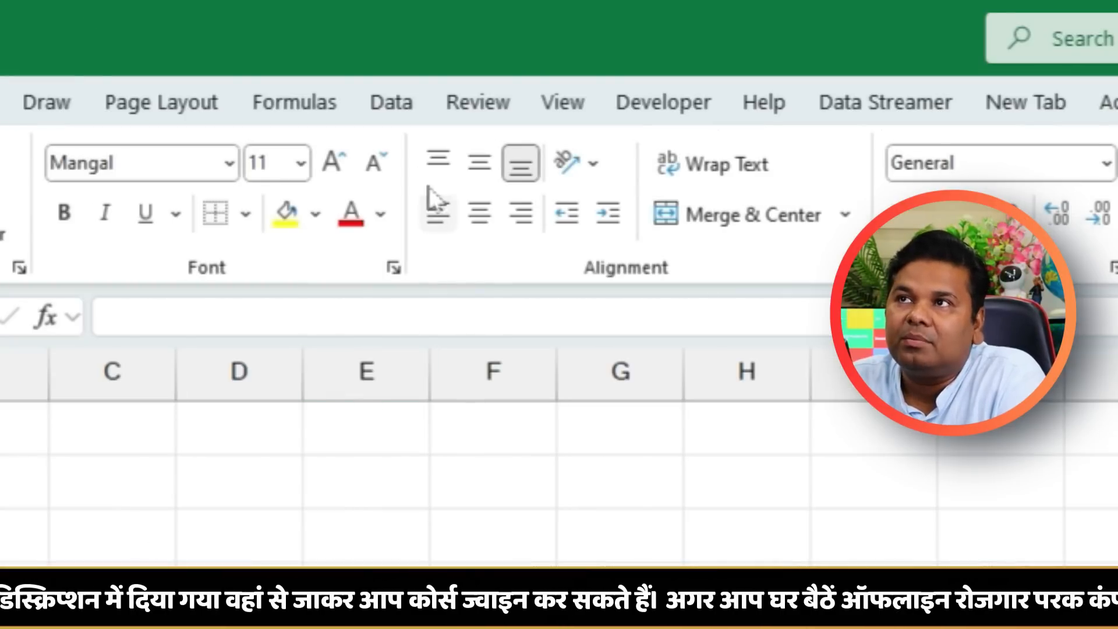
Step: In the blank workbook, import data from the Excel workbook MBG DATA ENTRY in the 24-08-2024 folder
{"action": "left_click", "coordinate": [413, 66]}
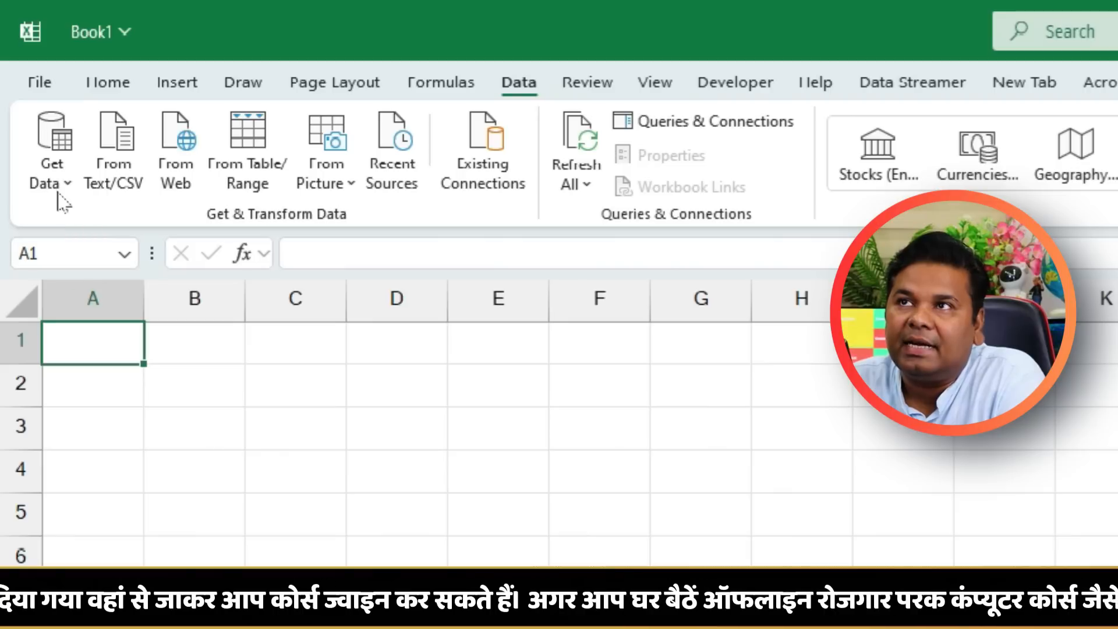
{"action": "left_click", "coordinate": [59, 189]}
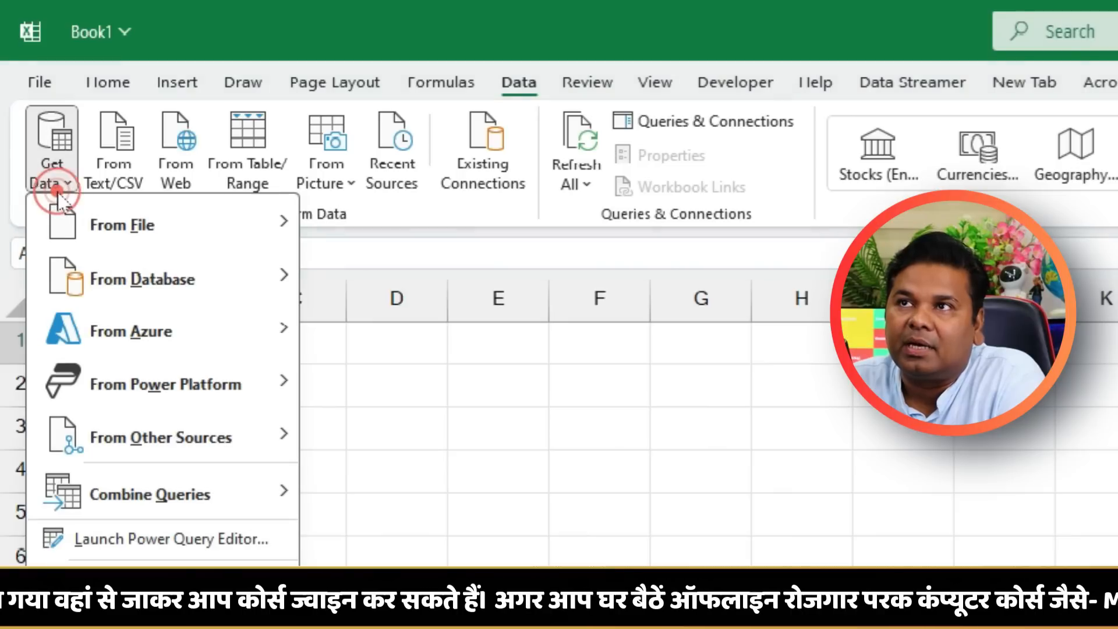
{"action": "mouse_move", "coordinate": [87, 233]}
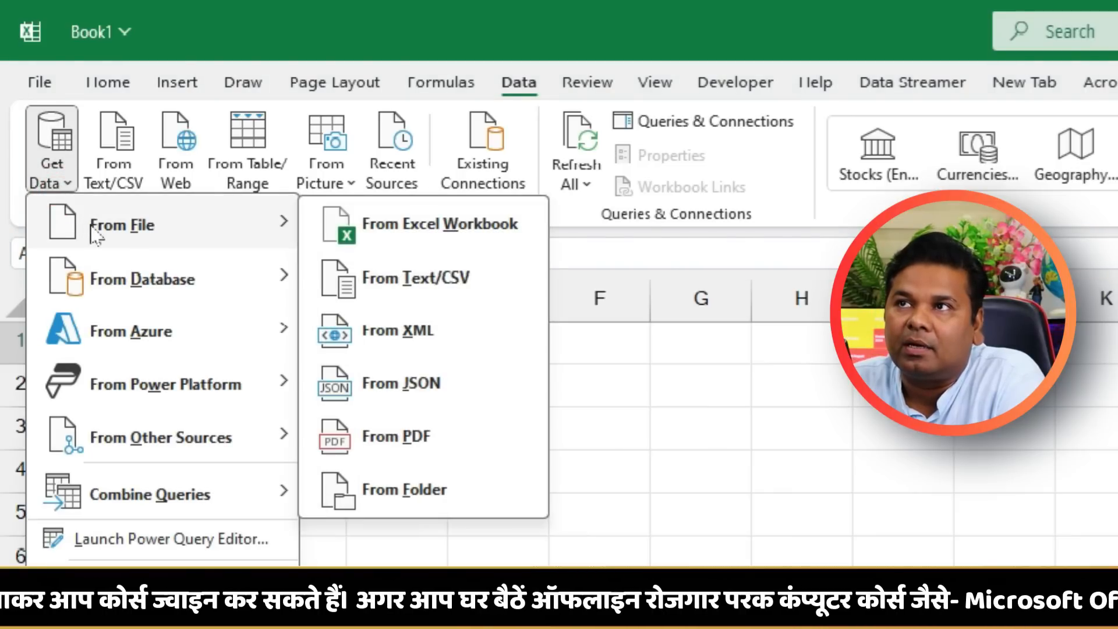
{"action": "left_click", "coordinate": [474, 235]}
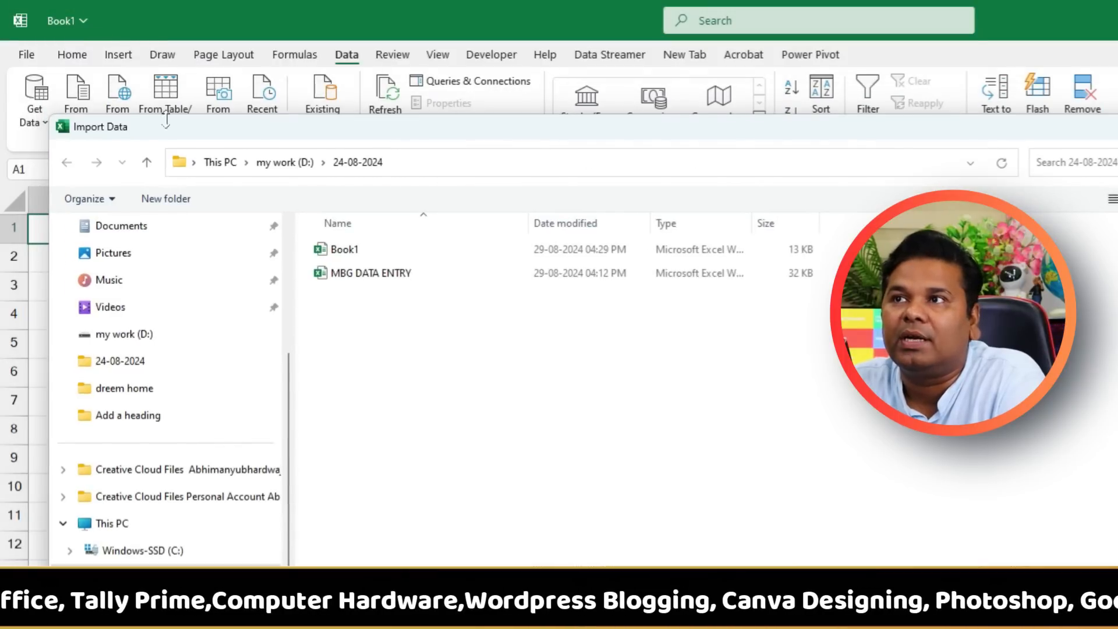
{"action": "left_click", "coordinate": [376, 277]}
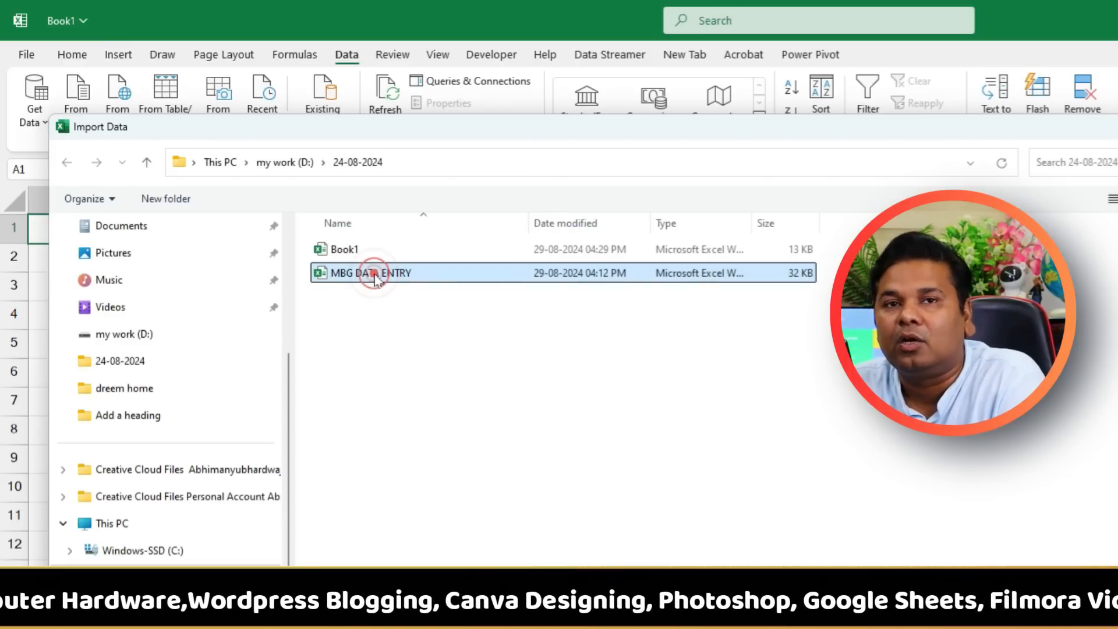
{"action": "double_click", "coordinate": [376, 275]}
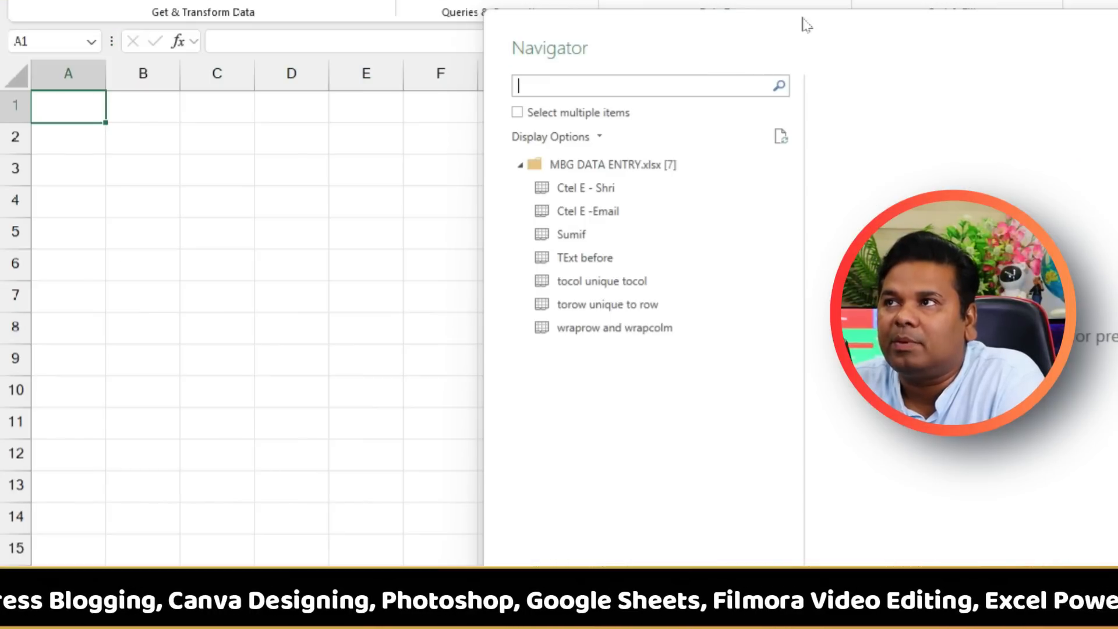
Step: Preview the sheets of MBG DATA ENTRY.xlsx in the Navigator, including Ctel E -Email, Ctel E - Shri, Sumif, tocol unique tocol and torow unique to row
{"action": "left_click_drag", "start_coordinate": [807, 25], "coordinate": [450, 55]}
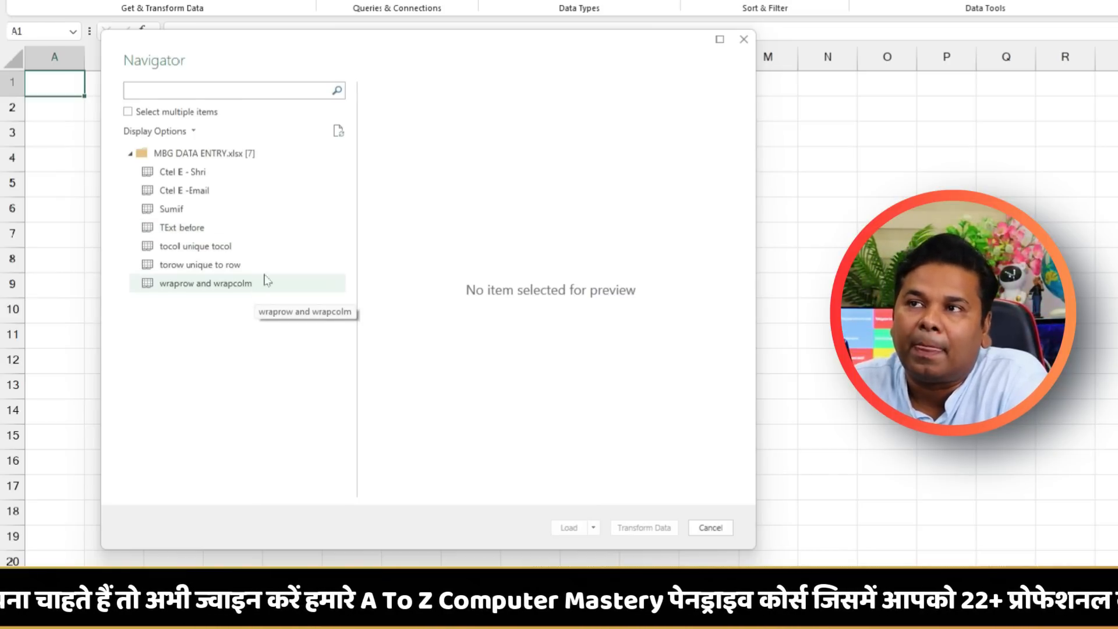
{"action": "left_click", "coordinate": [246, 197]}
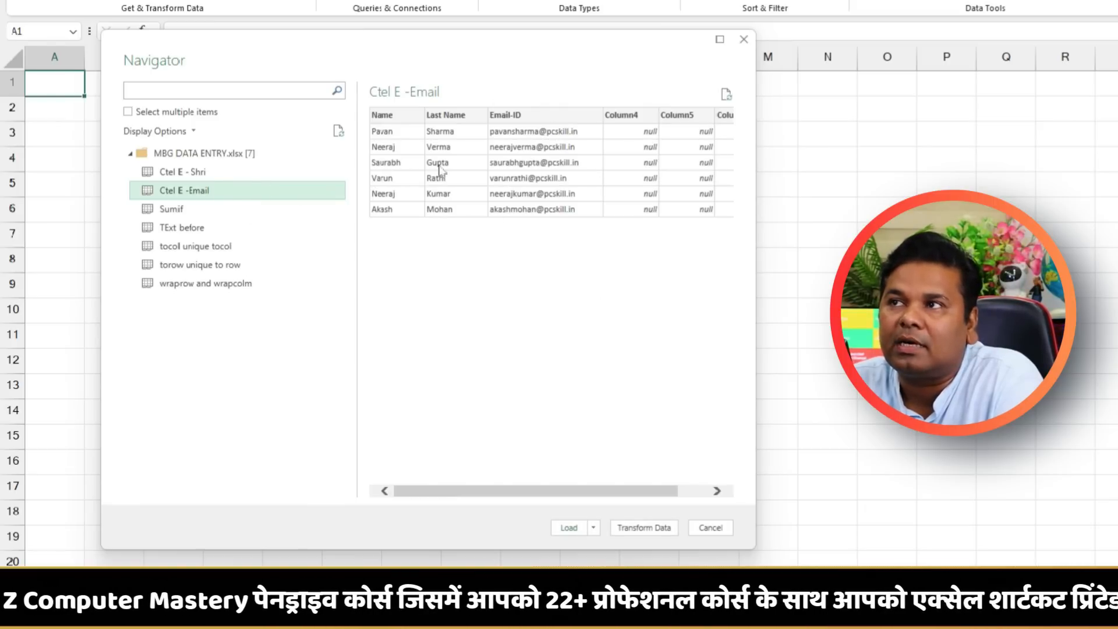
{"action": "left_click_drag", "start_coordinate": [561, 493], "coordinate": [562, 494]}
{"action": "left_click", "coordinate": [422, 492]}
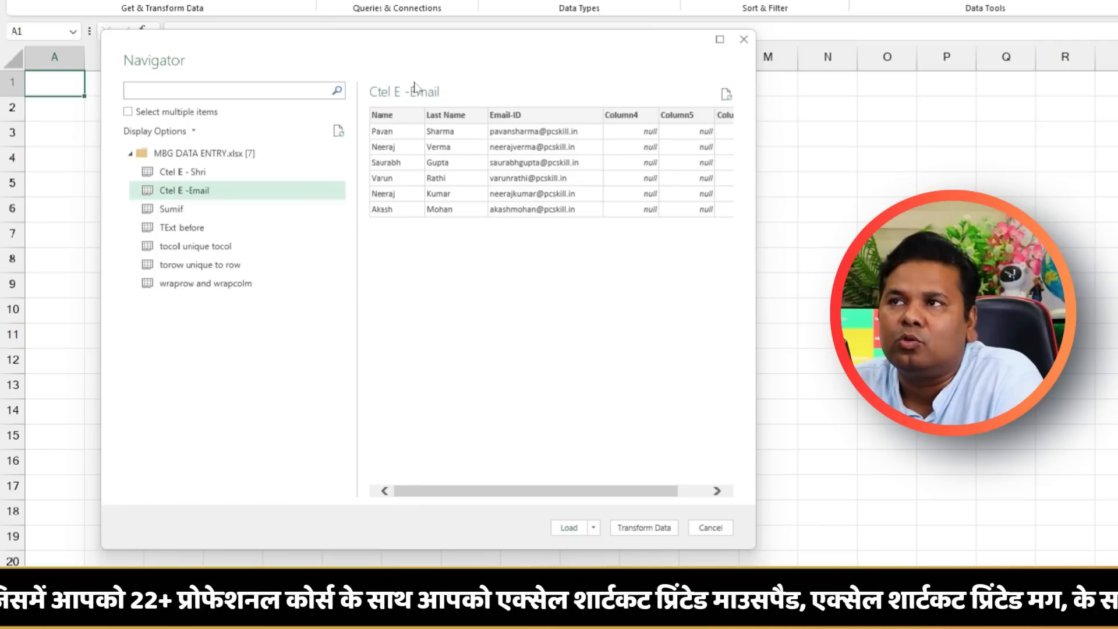
{"action": "left_click", "coordinate": [533, 491]}
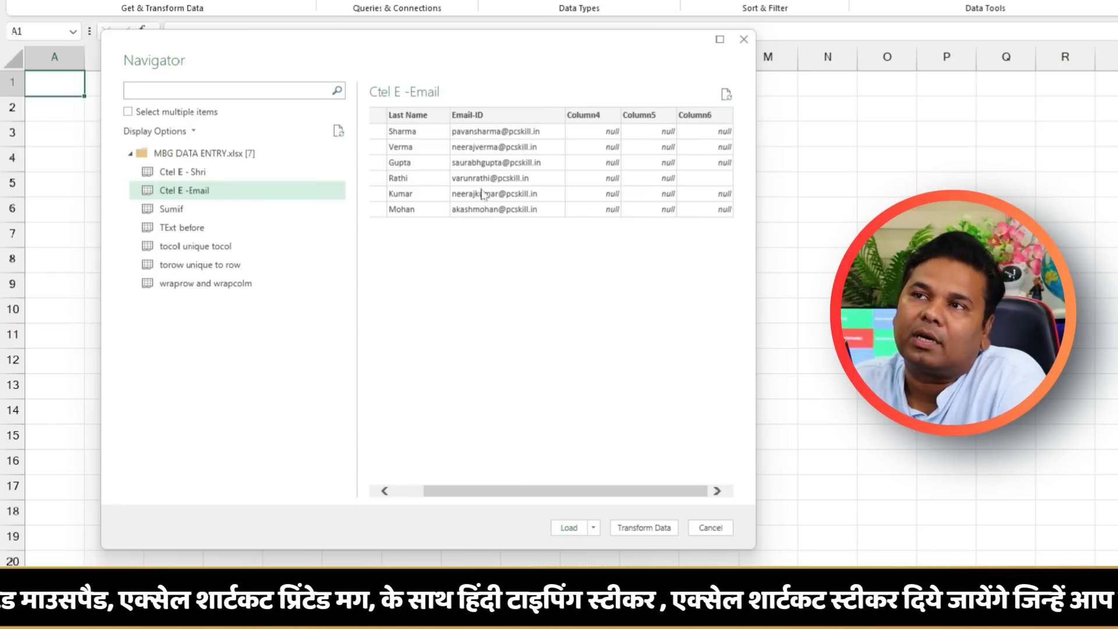
{"action": "left_click", "coordinate": [188, 176]}
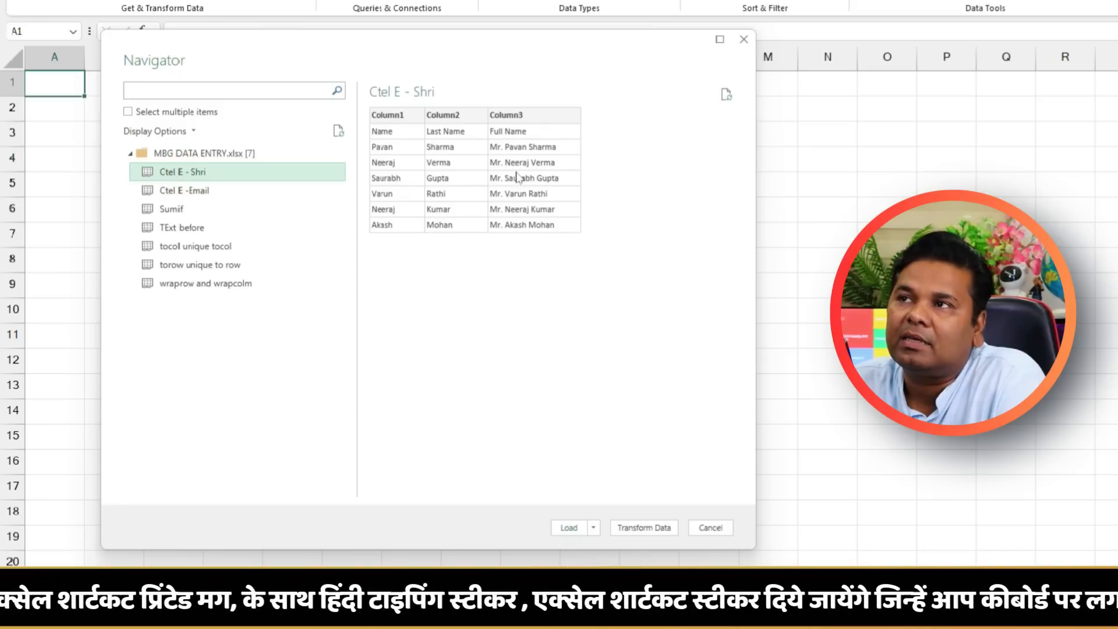
{"action": "left_click", "coordinate": [210, 212]}
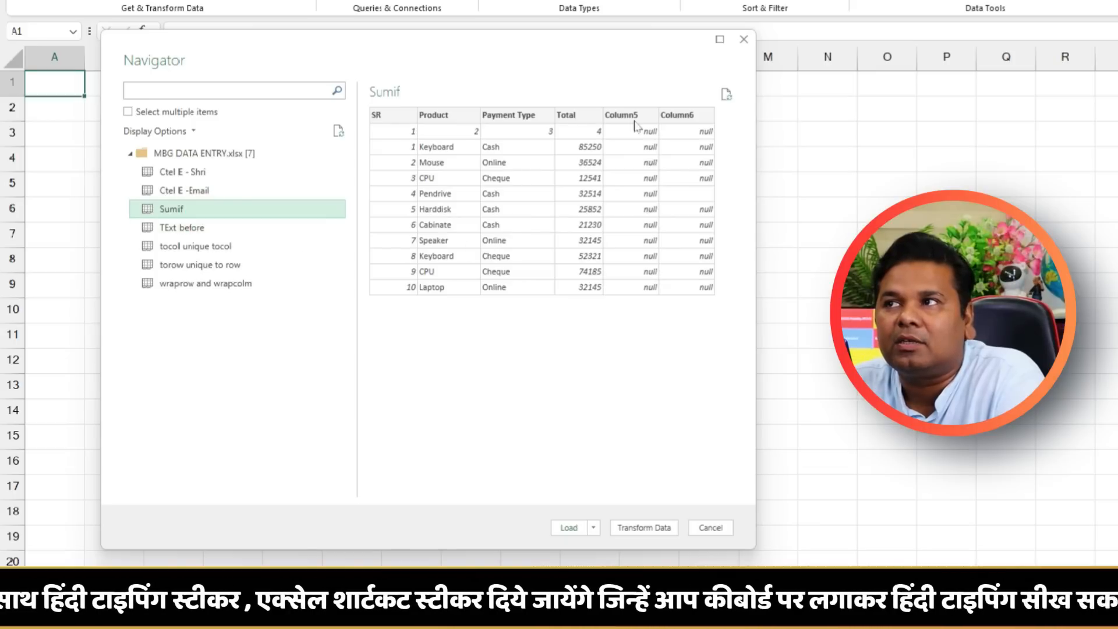
{"action": "left_click", "coordinate": [208, 246]}
{"action": "left_click", "coordinate": [216, 265]}
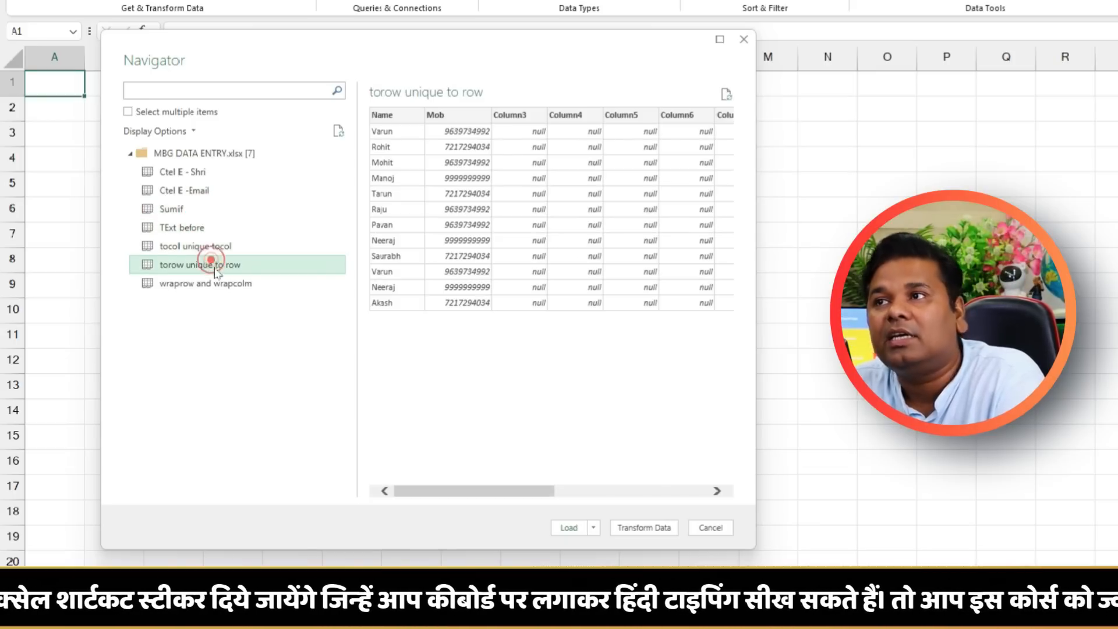
{"action": "left_click", "coordinate": [216, 283]}
{"action": "left_click", "coordinate": [216, 267]}
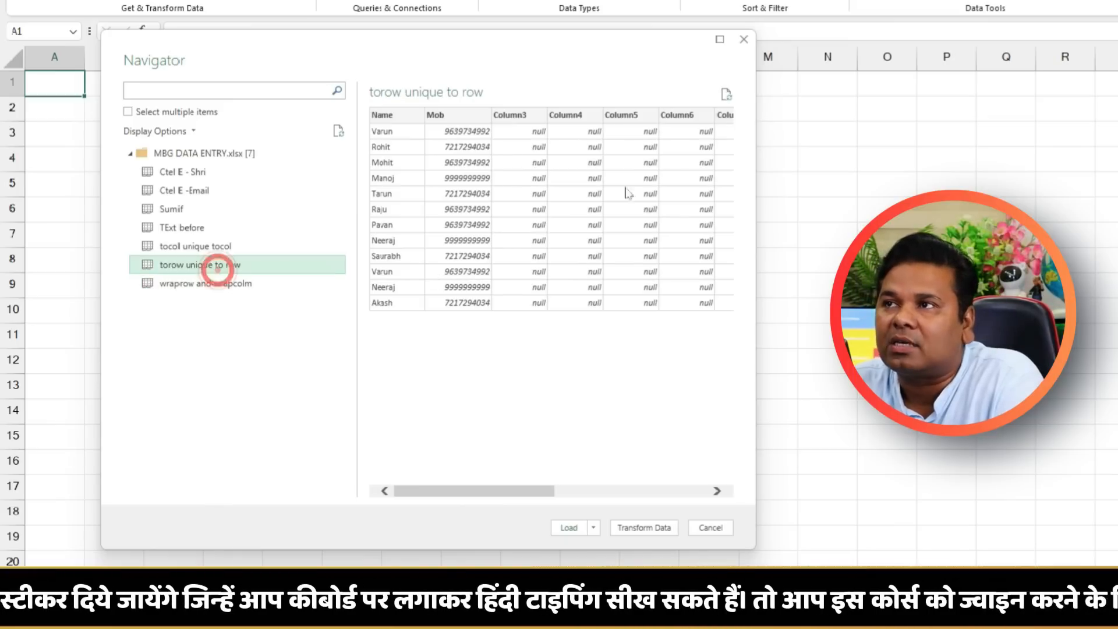
{"action": "left_click_drag", "start_coordinate": [506, 485], "coordinate": [400, 449]}
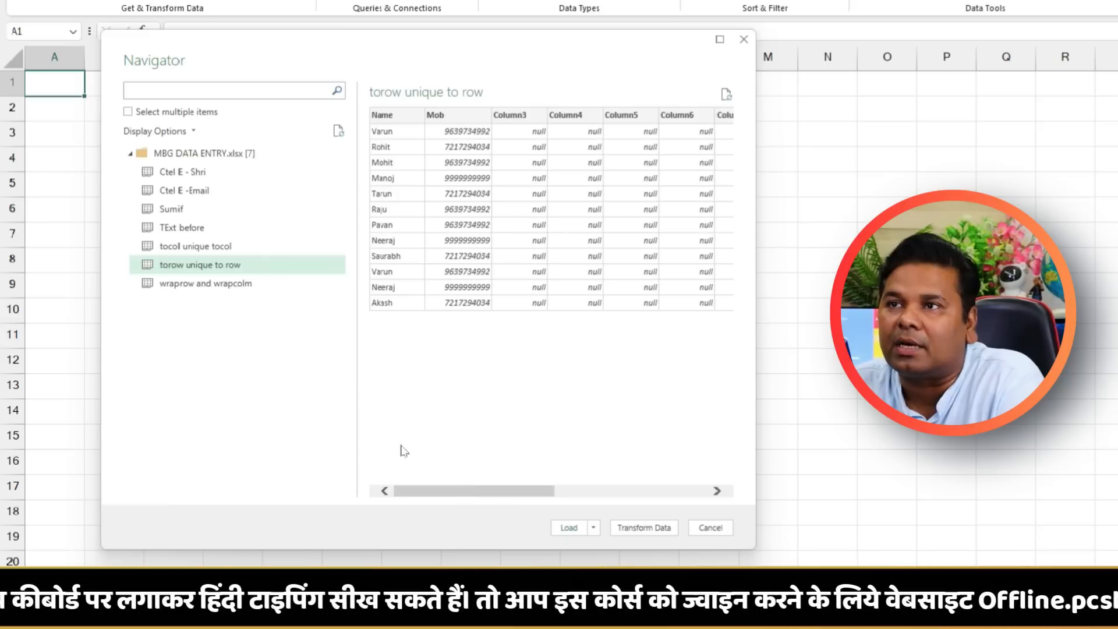
{"action": "left_click", "coordinate": [235, 246]}
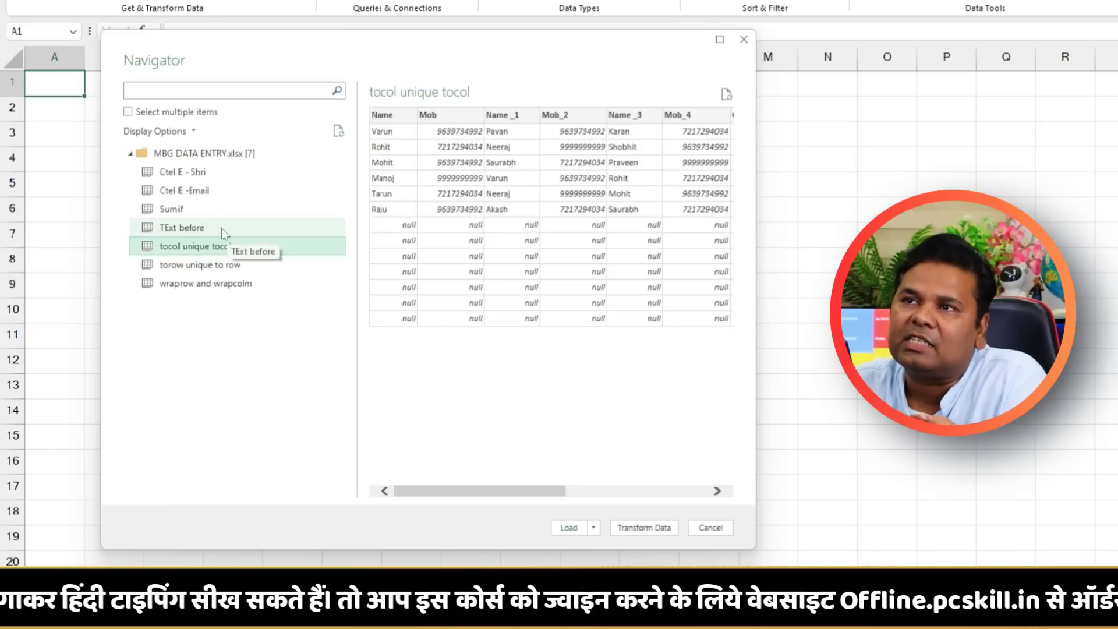
{"action": "left_click", "coordinate": [201, 211]}
Step: Choose the Ctel E -Email sheet and open it for transformation in Power Query Editor
{"action": "left_click", "coordinate": [211, 191]}
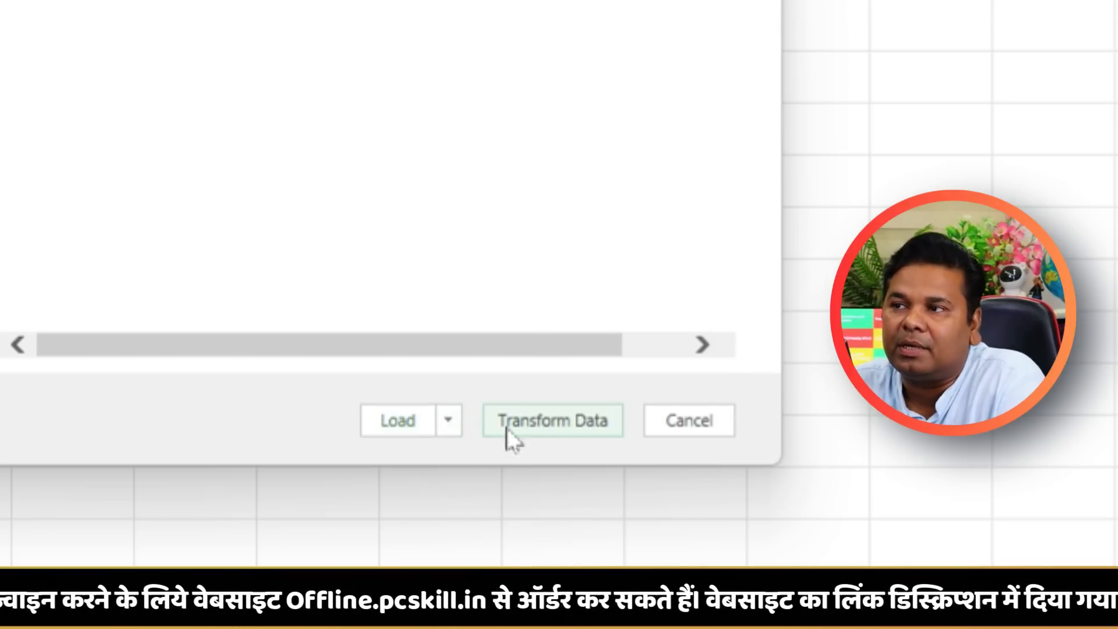
{"action": "left_click", "coordinate": [445, 424]}
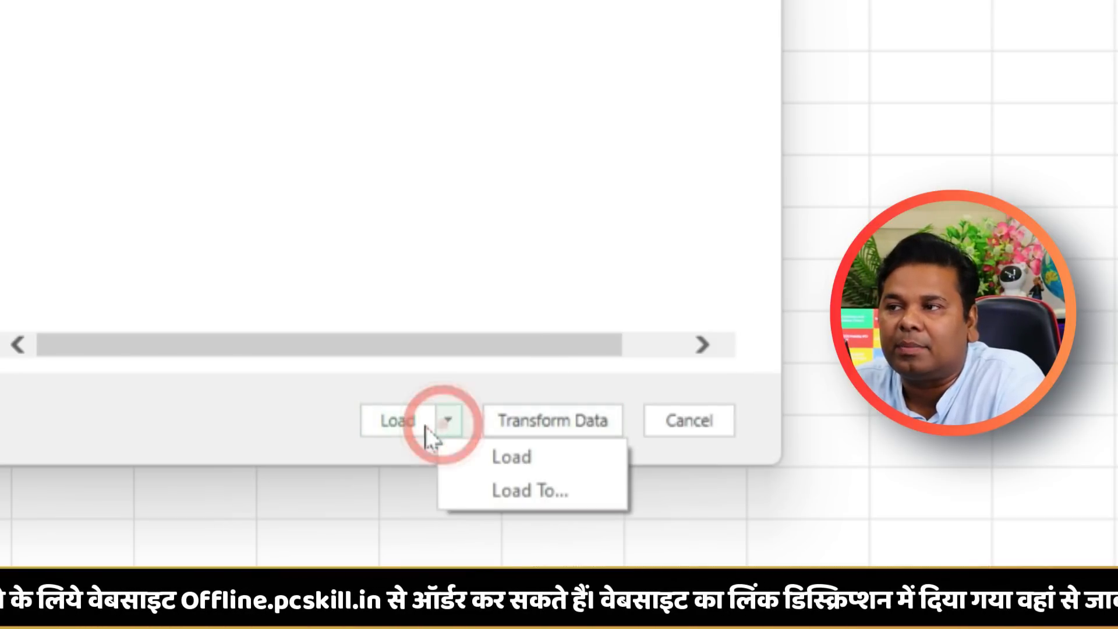
{"action": "left_click", "coordinate": [309, 432]}
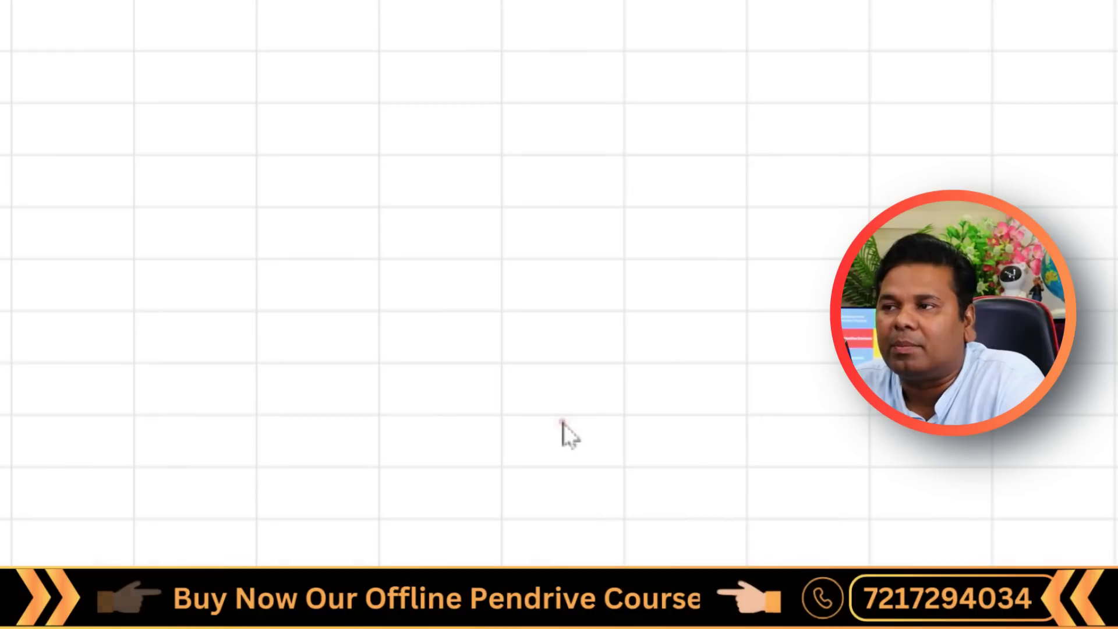
{"action": "left_click", "coordinate": [562, 421]}
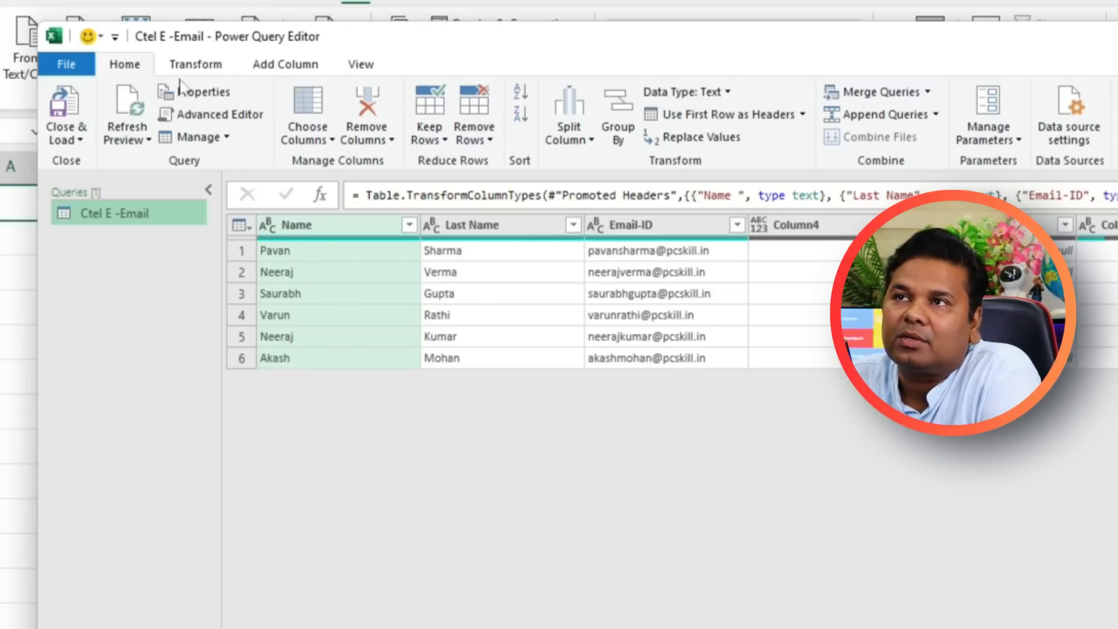
Step: Remove the empty Column4 from the Ctel E -Email query
{"action": "left_click", "coordinate": [365, 140]}
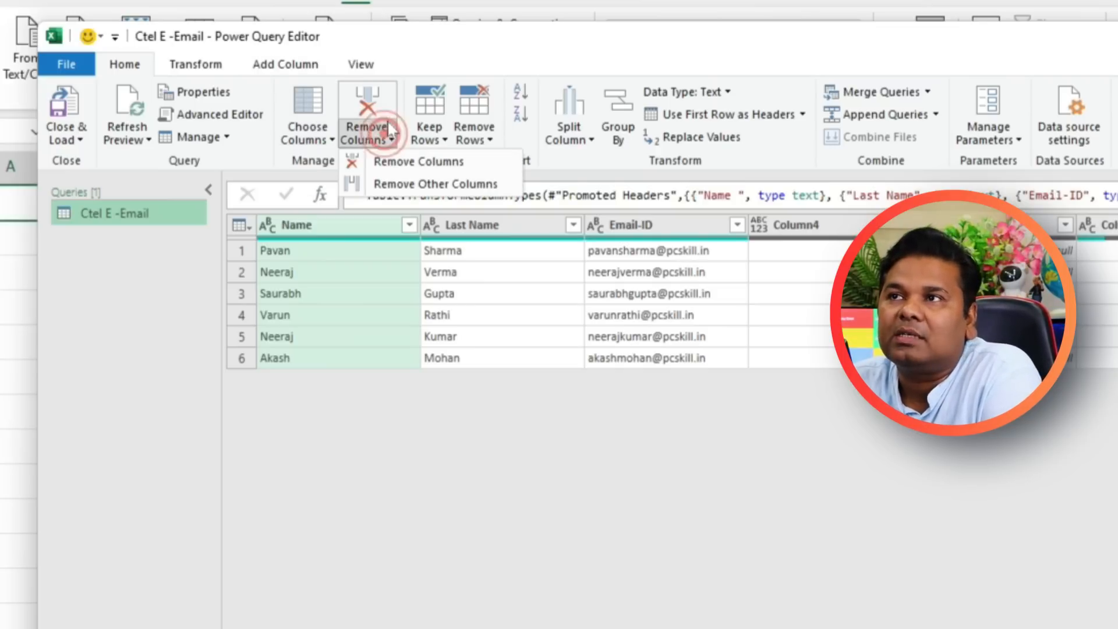
{"action": "left_click", "coordinate": [722, 452]}
{"action": "left_click", "coordinate": [837, 227]}
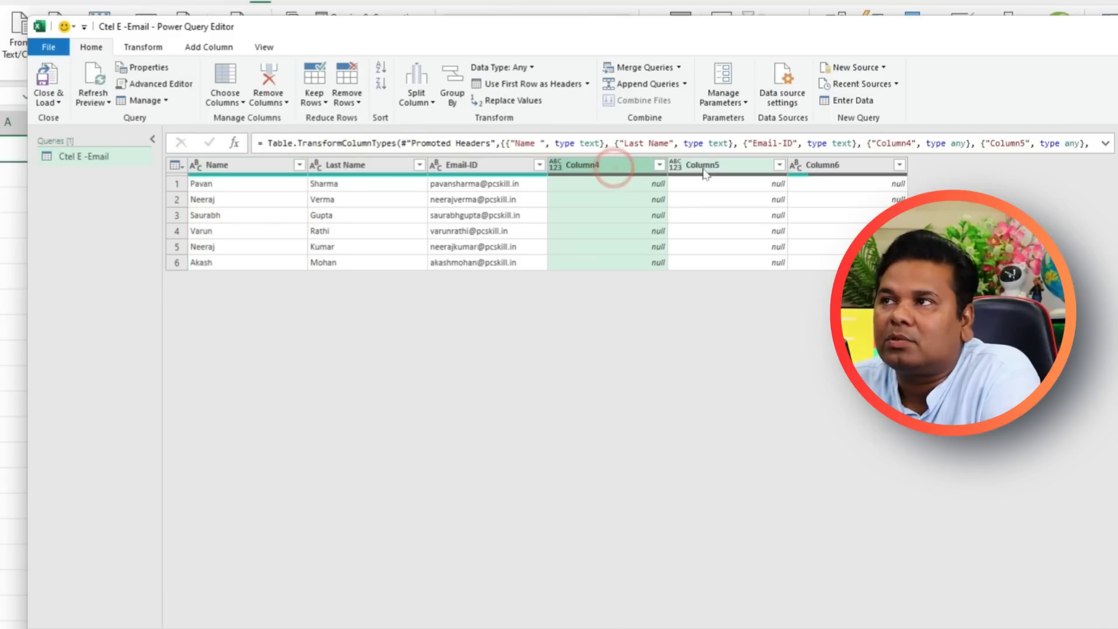
{"action": "left_click", "coordinate": [706, 169]}
{"action": "left_click", "coordinate": [616, 165]}
{"action": "left_click", "coordinate": [269, 76]}
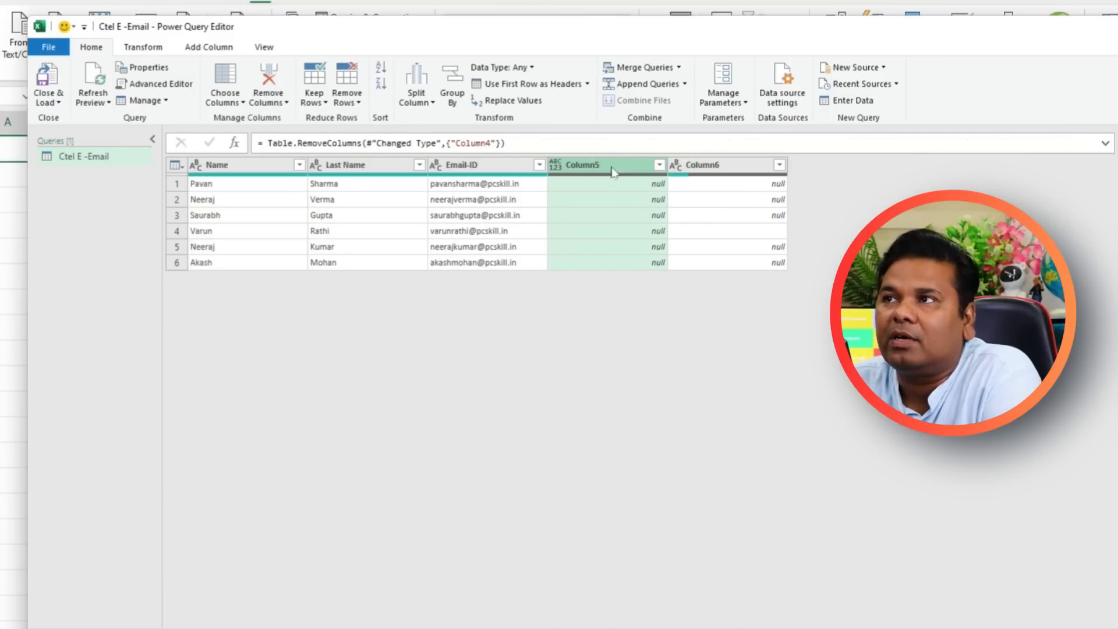
Step: Move Column6 ahead of Column5 and remove both columns from the Ctel E -Email query
{"action": "left_click_drag", "start_coordinate": [706, 166], "coordinate": [610, 169]}
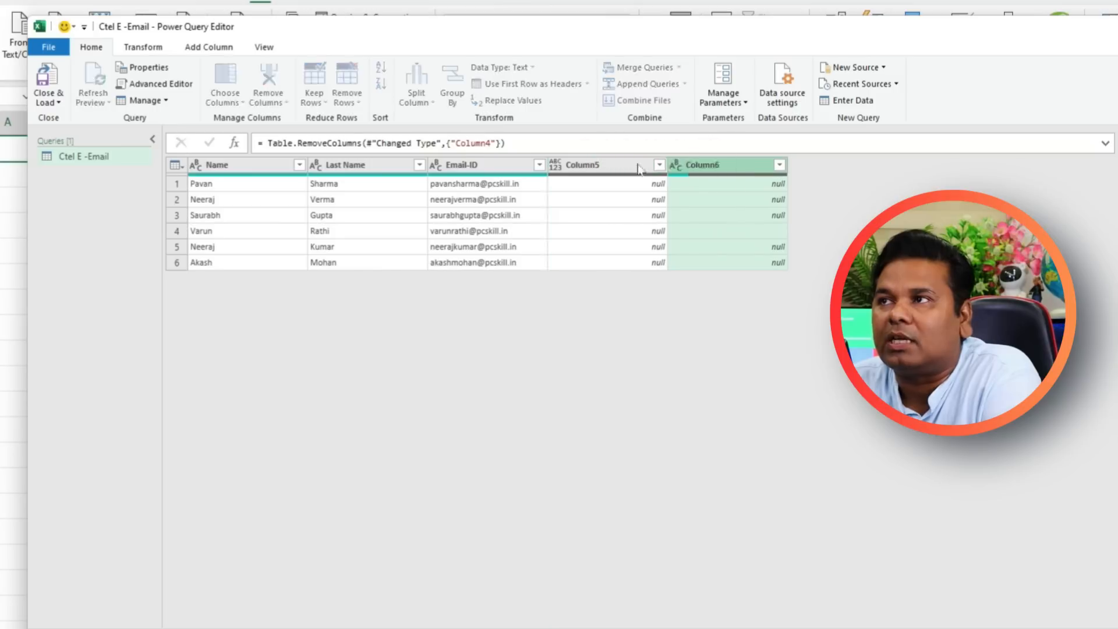
{"action": "left_click", "coordinate": [706, 169], "text": "ctrl"}
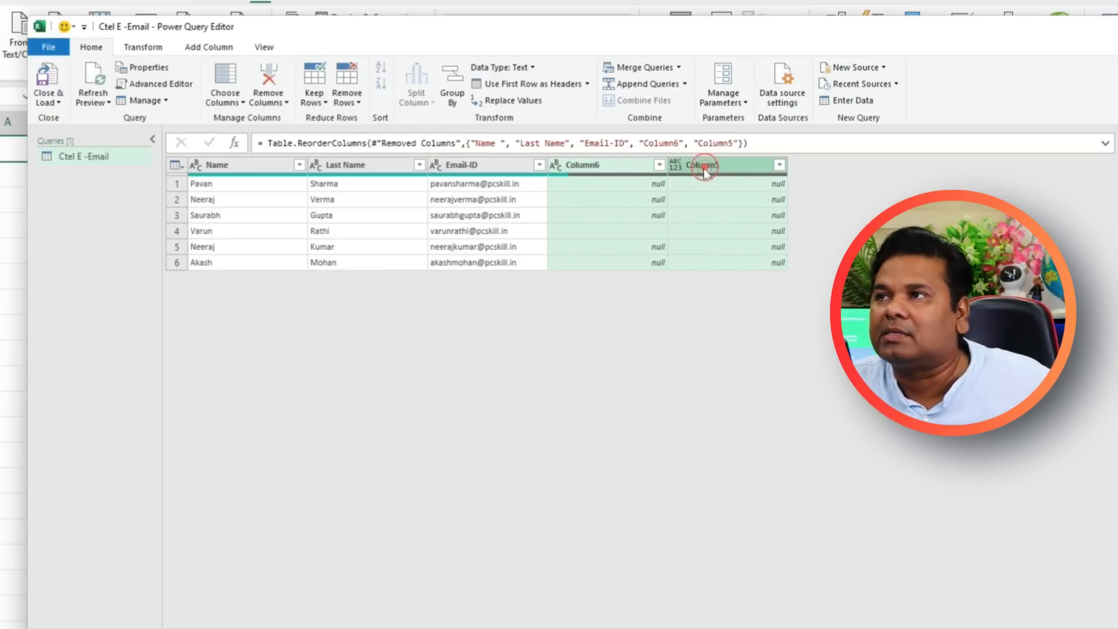
{"action": "left_click", "coordinate": [269, 81]}
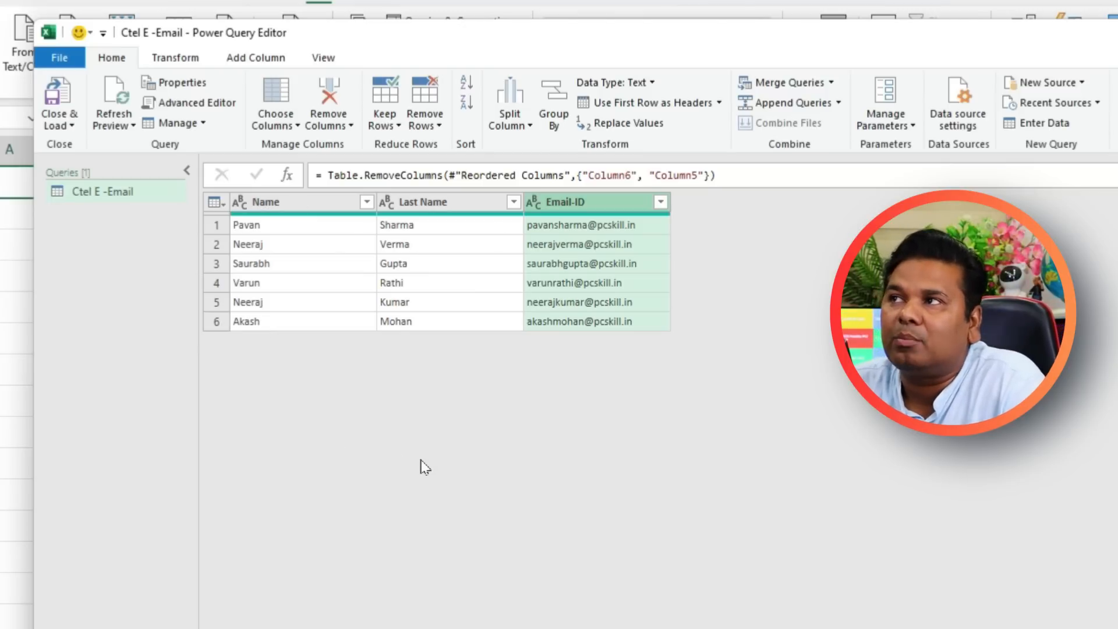
Step: Examine the sort and filter options of the Name and Last Name columns without applying any
{"action": "left_click", "coordinate": [366, 204]}
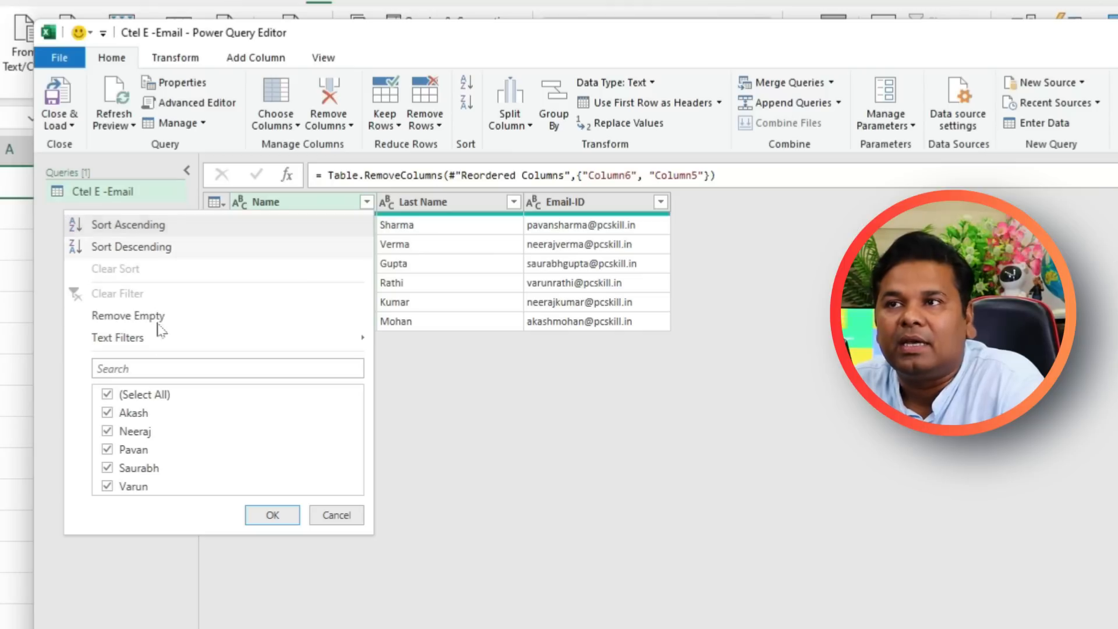
{"action": "left_click", "coordinate": [336, 515]}
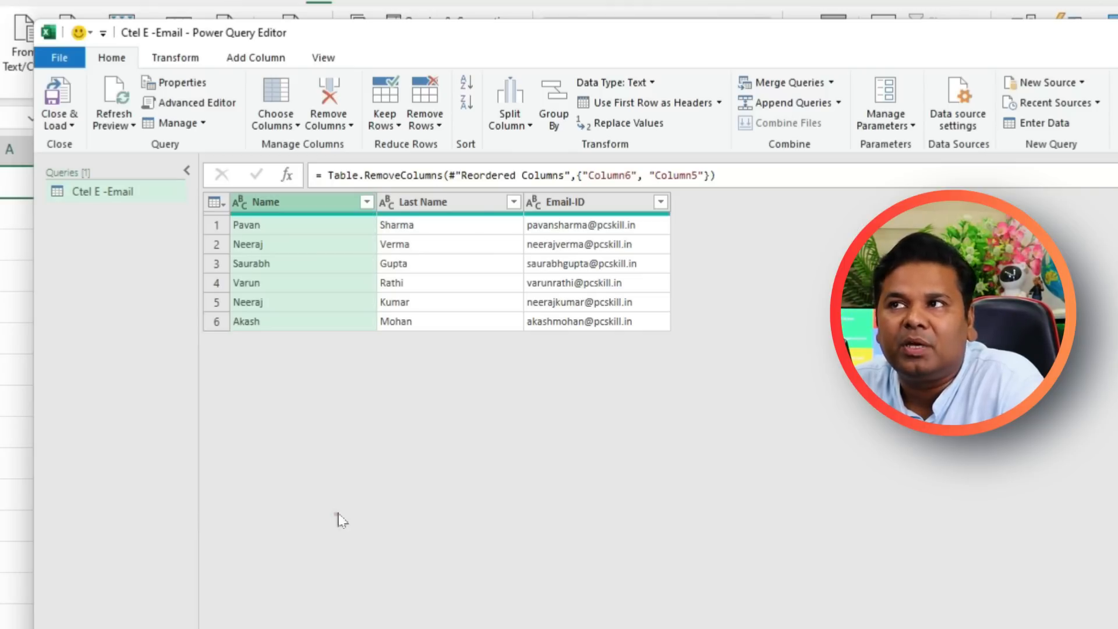
{"action": "left_click", "coordinate": [514, 202]}
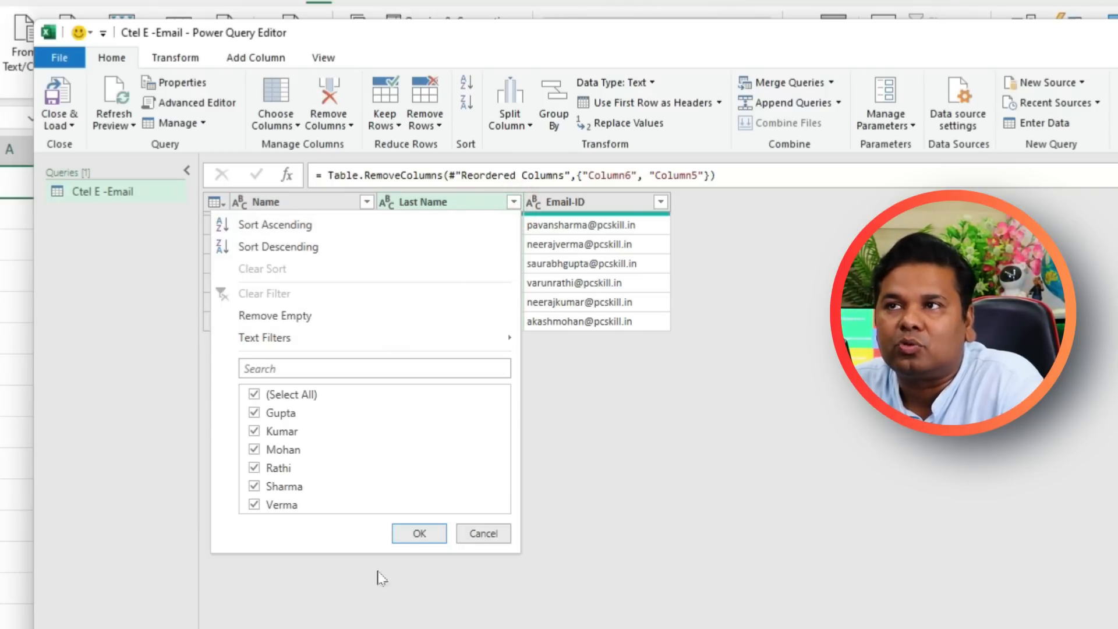
{"action": "left_click", "coordinate": [481, 535]}
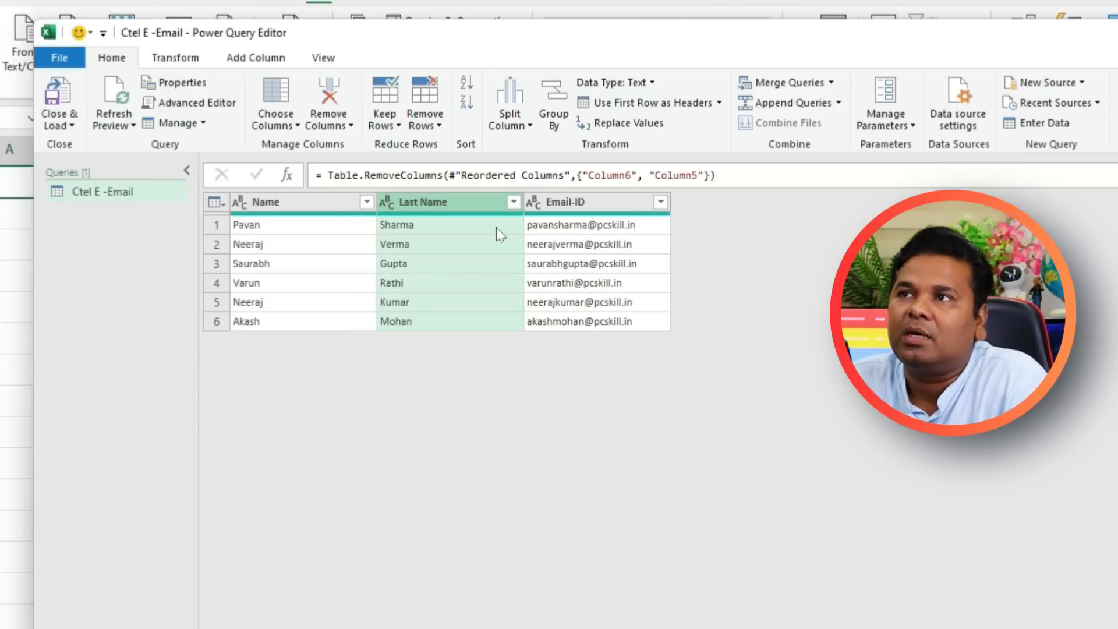
{"action": "left_click", "coordinate": [326, 201]}
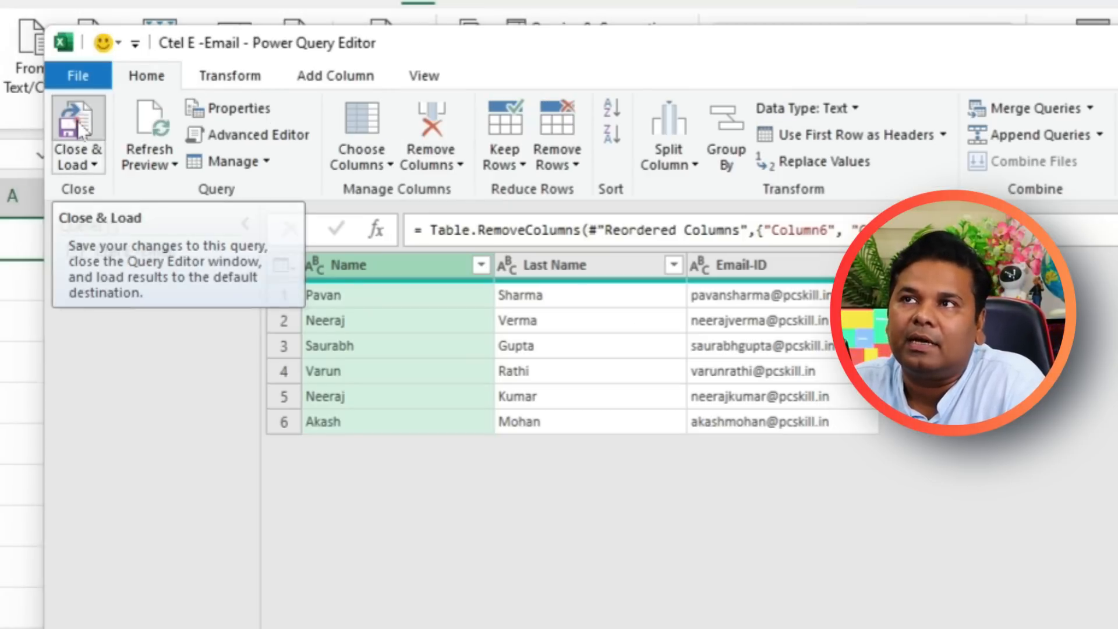
Step: Close and load the Ctel E -Email query into the worksheet and look through the rows of the loaded table
{"action": "left_click", "coordinate": [79, 124]}
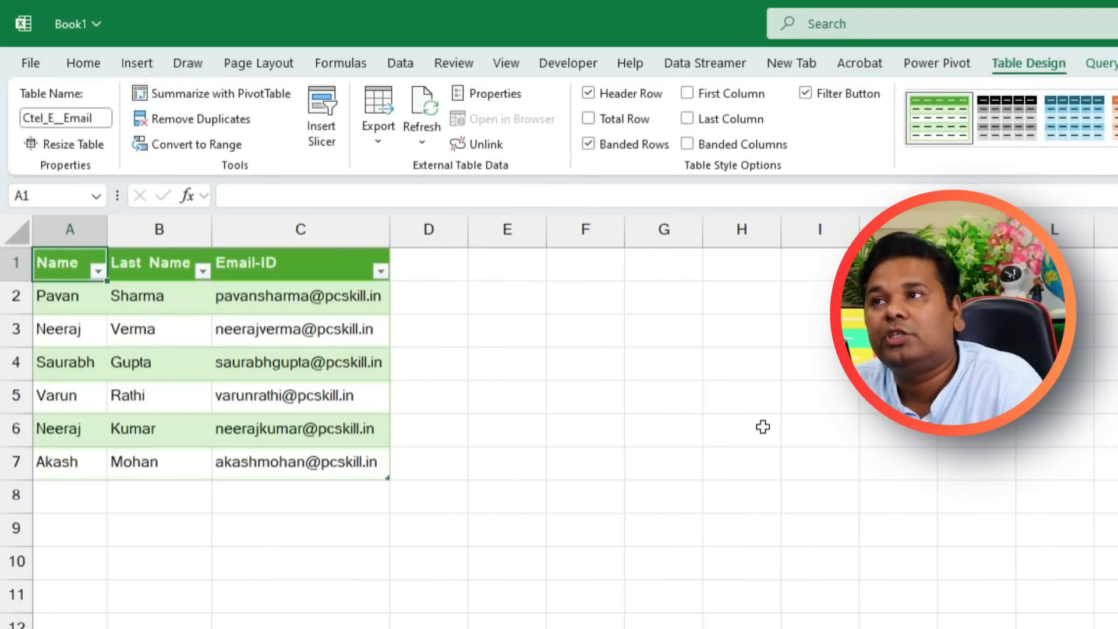
{"action": "left_click", "coordinate": [70, 300]}
{"action": "left_click", "coordinate": [90, 327]}
{"action": "left_click", "coordinate": [100, 365]}
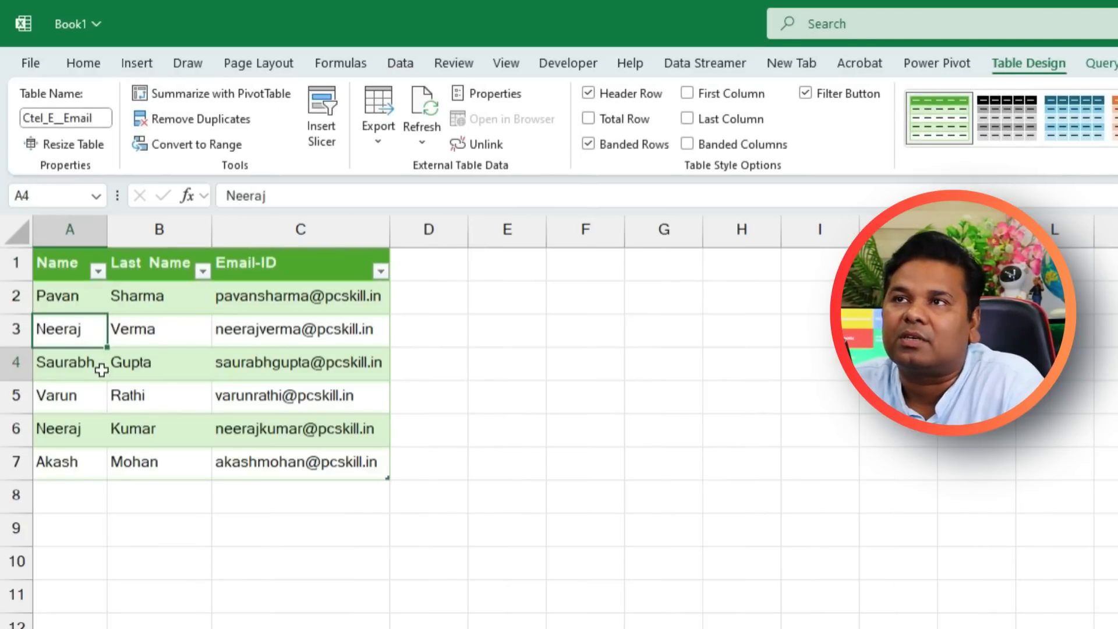
{"action": "left_click", "coordinate": [117, 418]}
{"action": "left_click", "coordinate": [146, 457]}
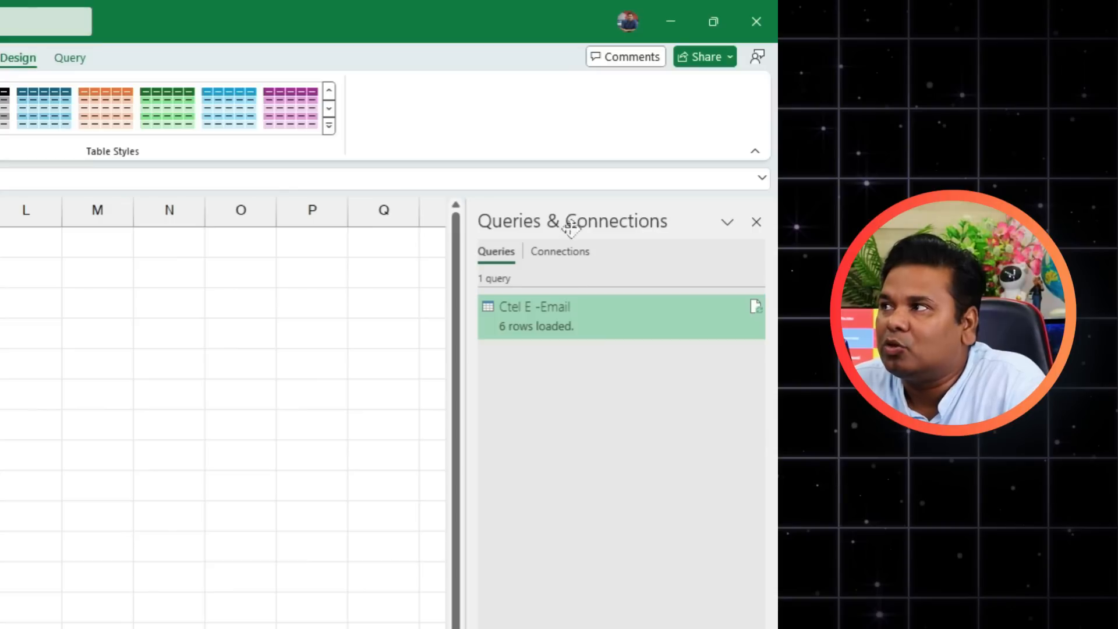
Step: Check the workbook's connections and queries, preview the Ctel E -Email query and open it for editing
{"action": "left_click", "coordinate": [562, 257]}
{"action": "left_click", "coordinate": [502, 254]}
{"action": "mouse_move", "coordinate": [526, 332]}
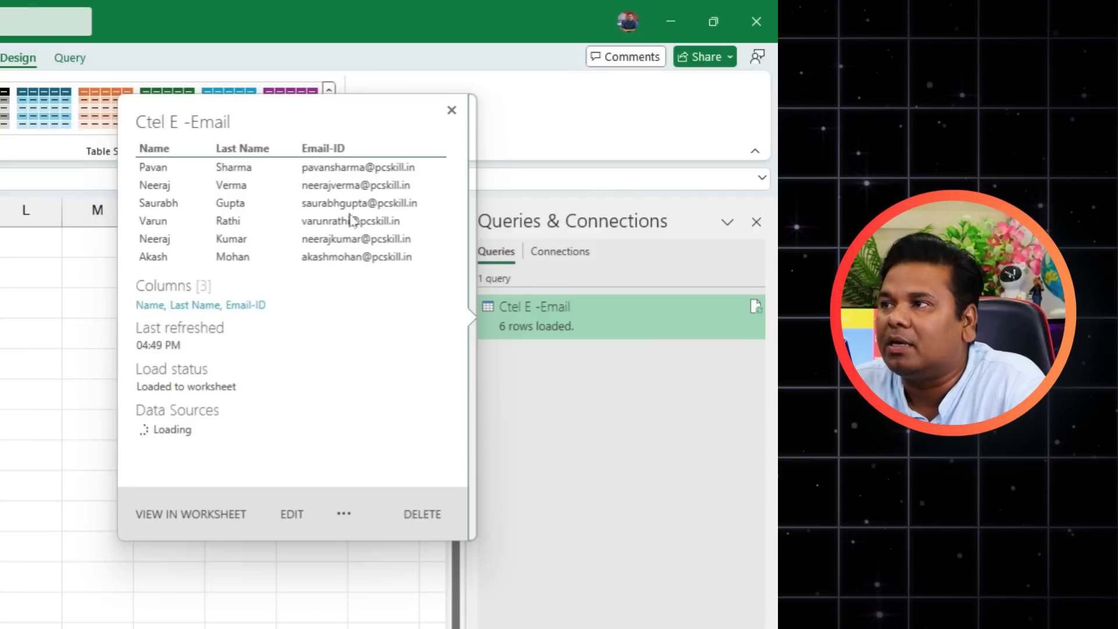
{"action": "left_click", "coordinate": [292, 514]}
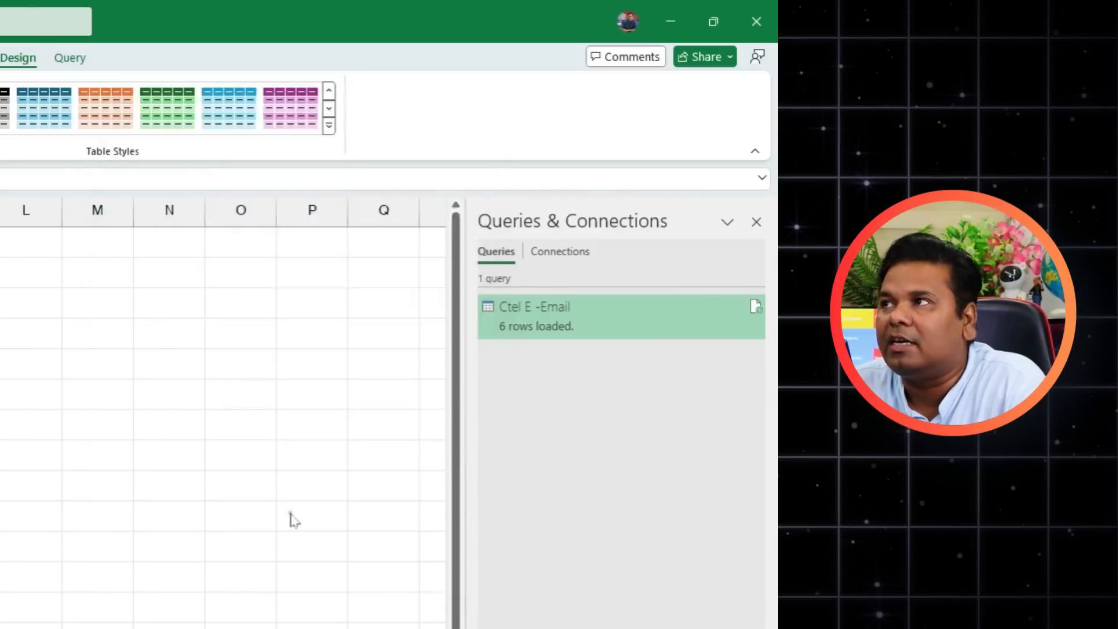